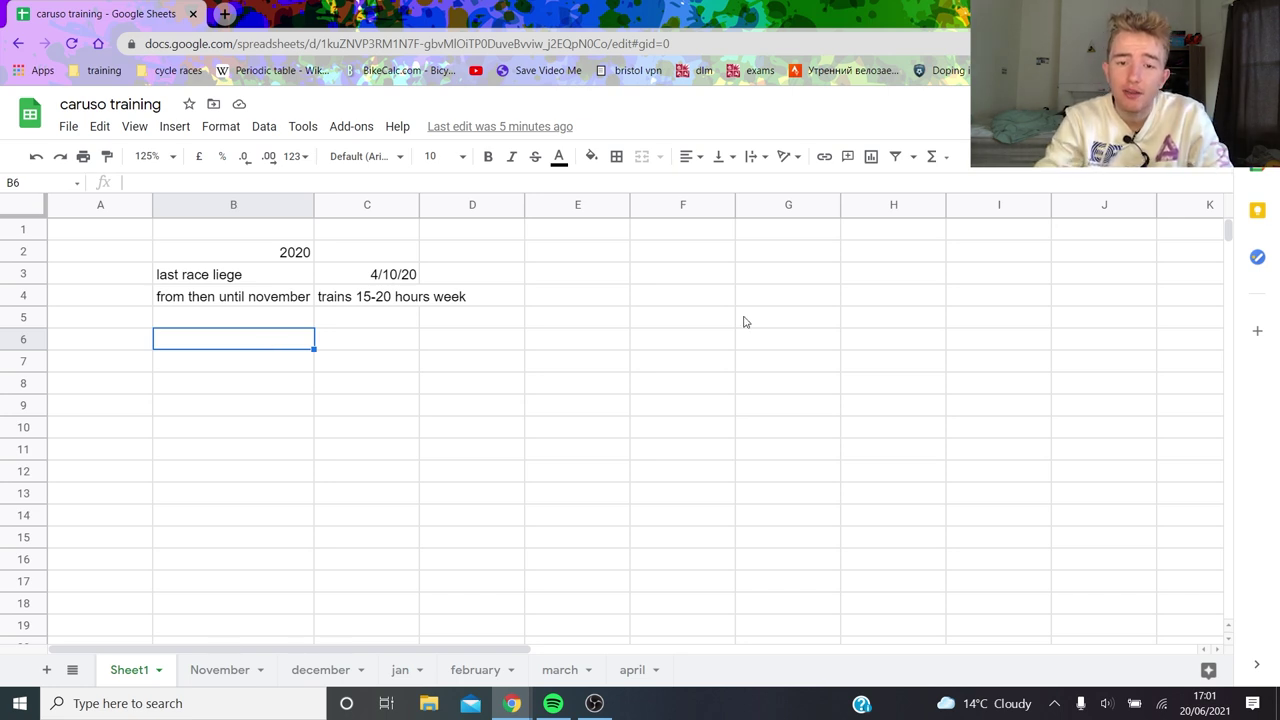
Step: Check the last race date, then read November's 8 and 10.5 hour weekly totals
click(371, 279)
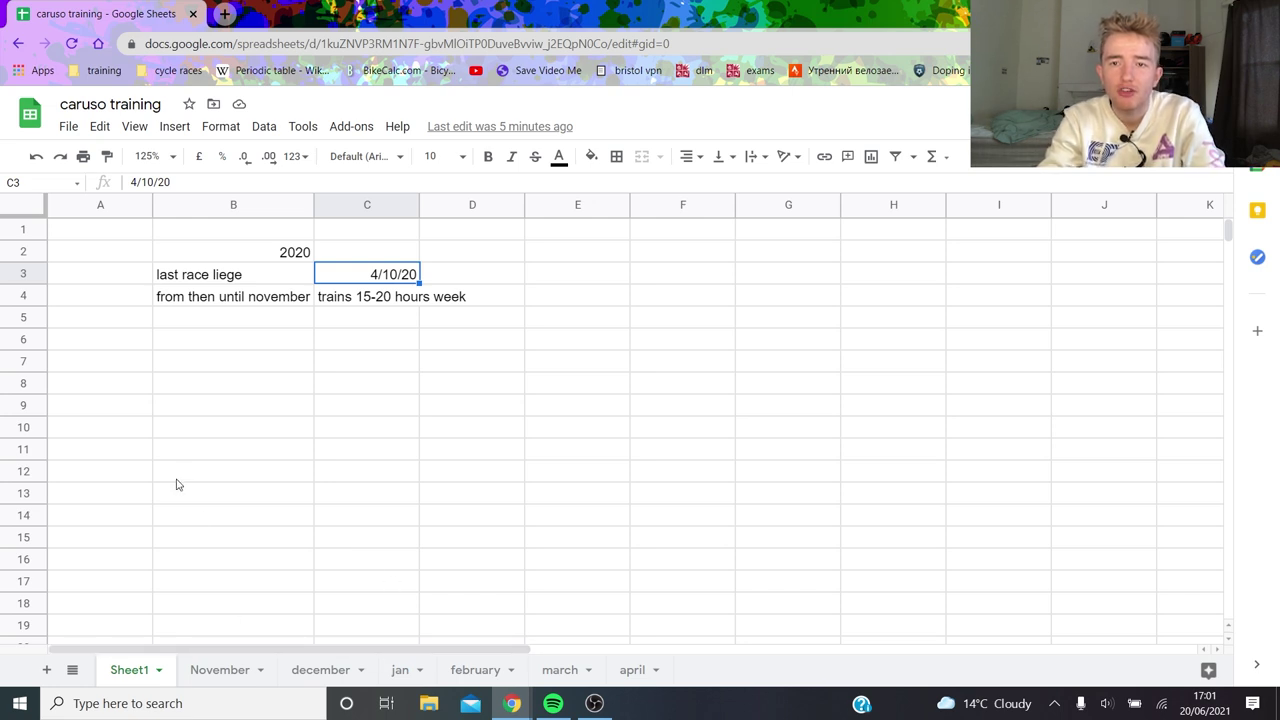
click(232, 671)
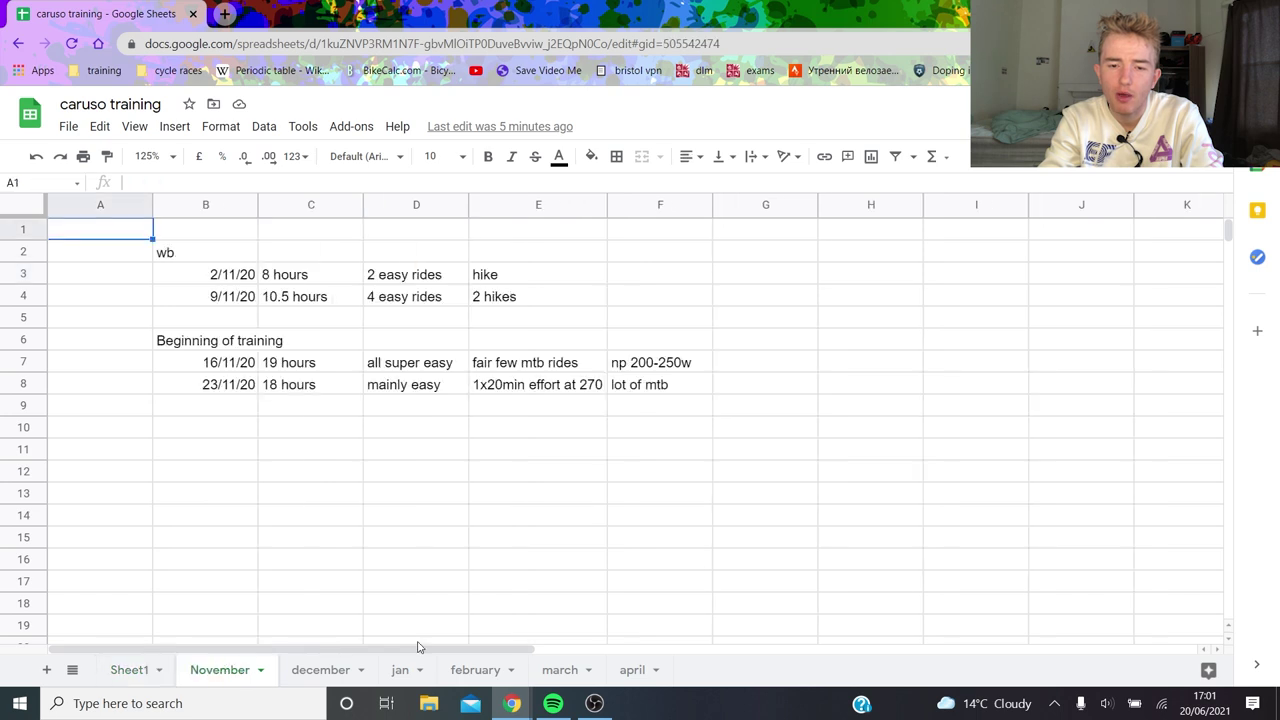
click(311, 284)
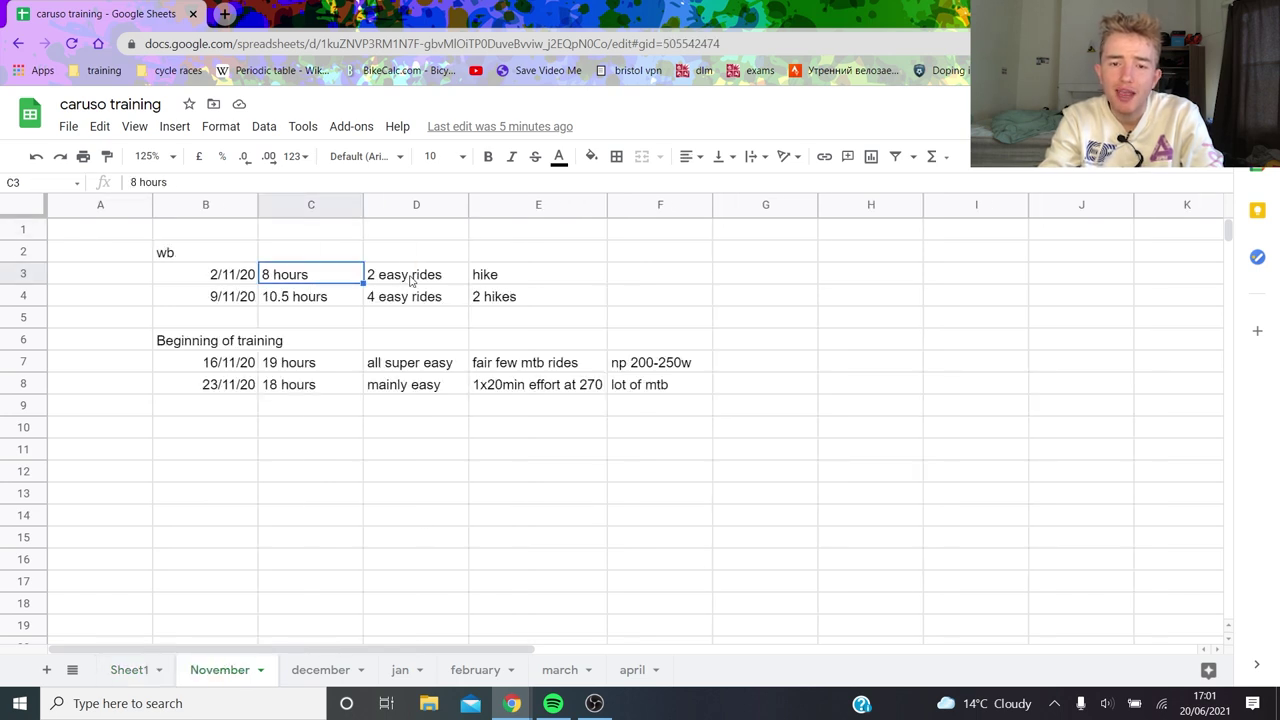
click(332, 300)
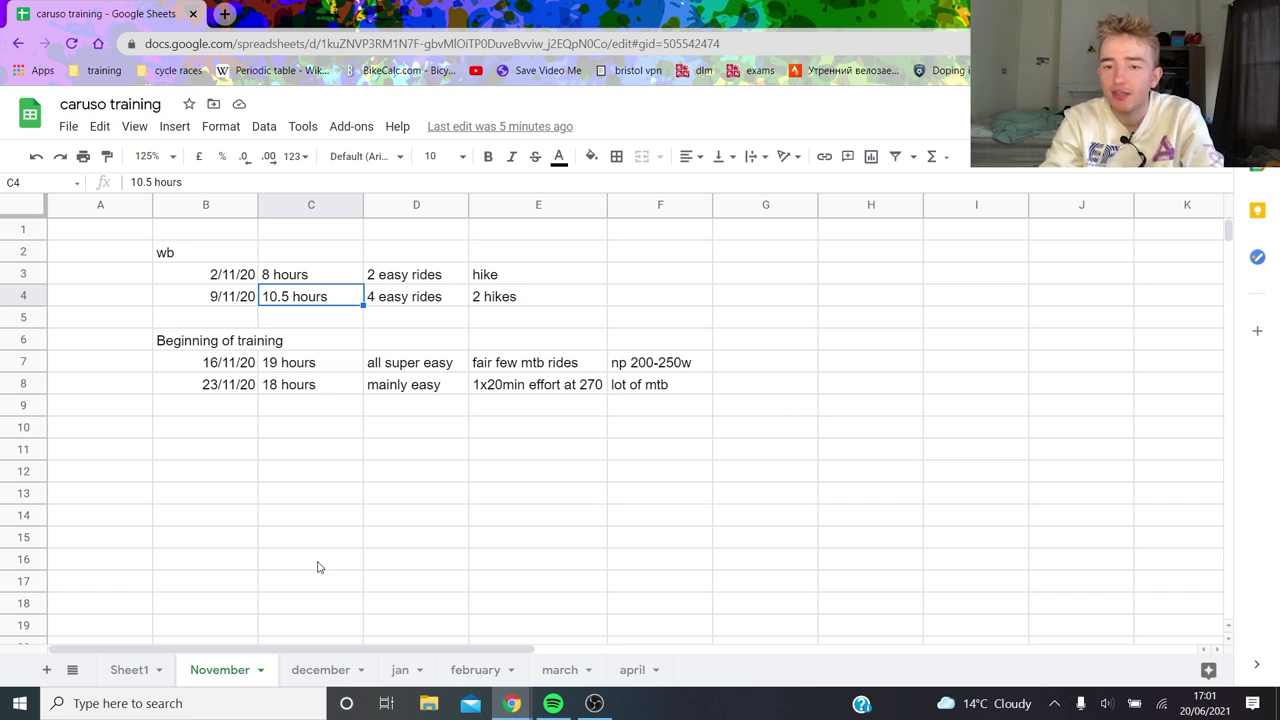
click(303, 672)
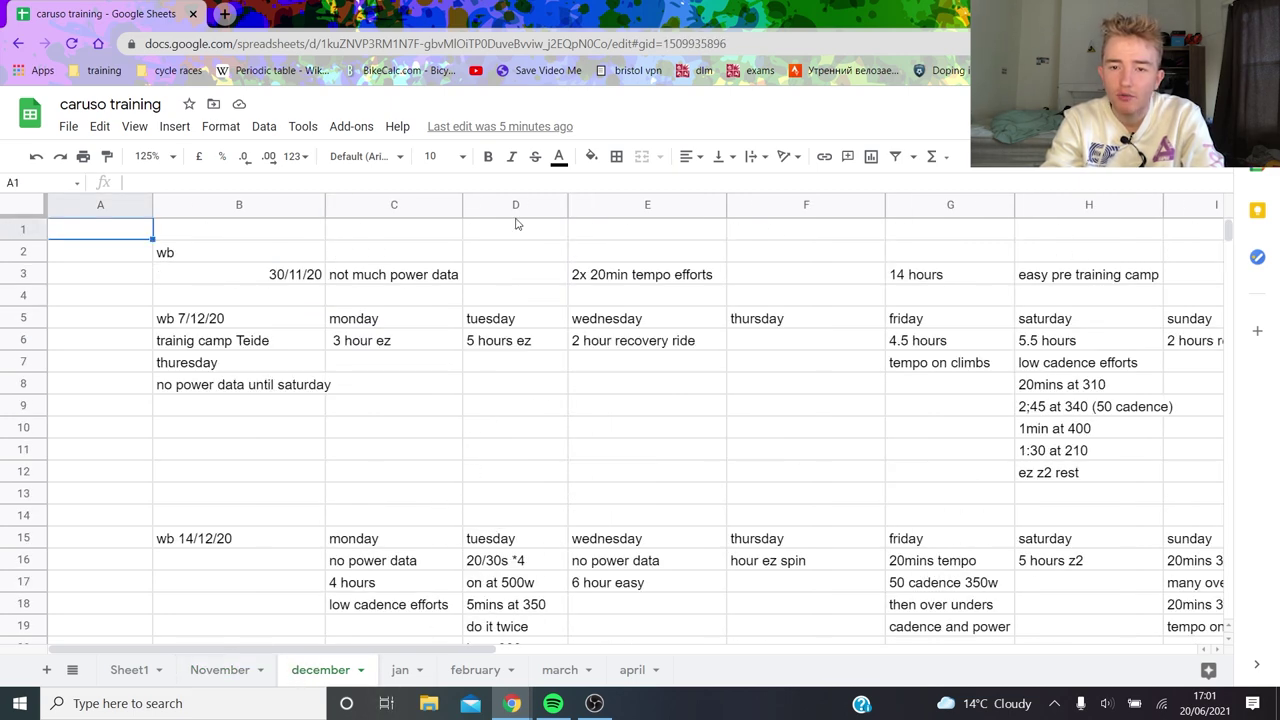
Step: Zoom to 90% and read the camp week's Thursday note, Monday 3-hour and Tuesday 5-hour sessions
click(168, 157)
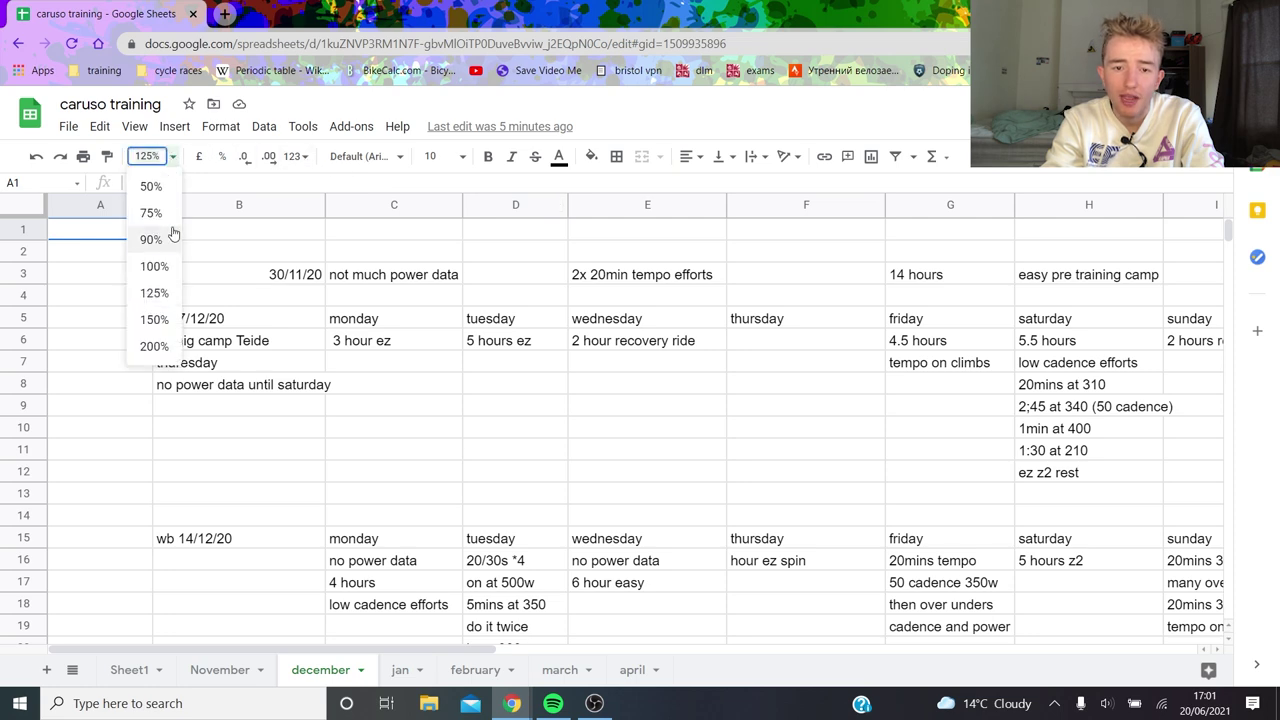
click(151, 239)
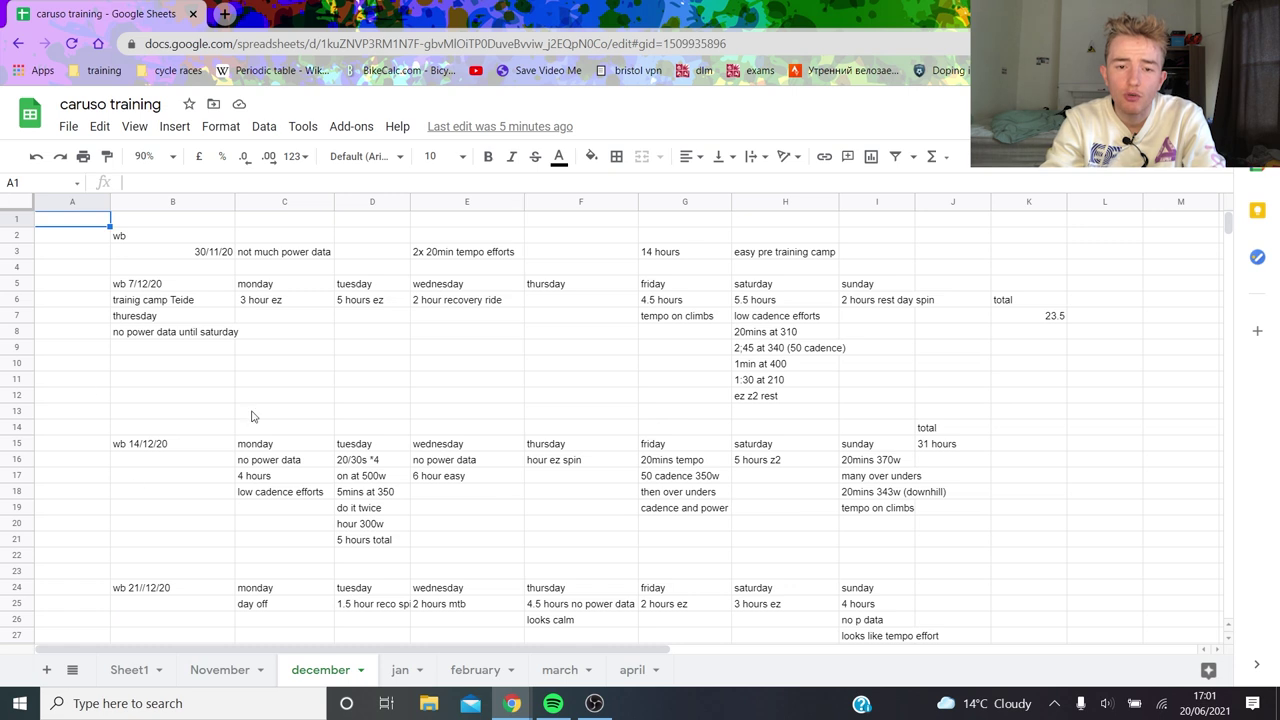
click(210, 316)
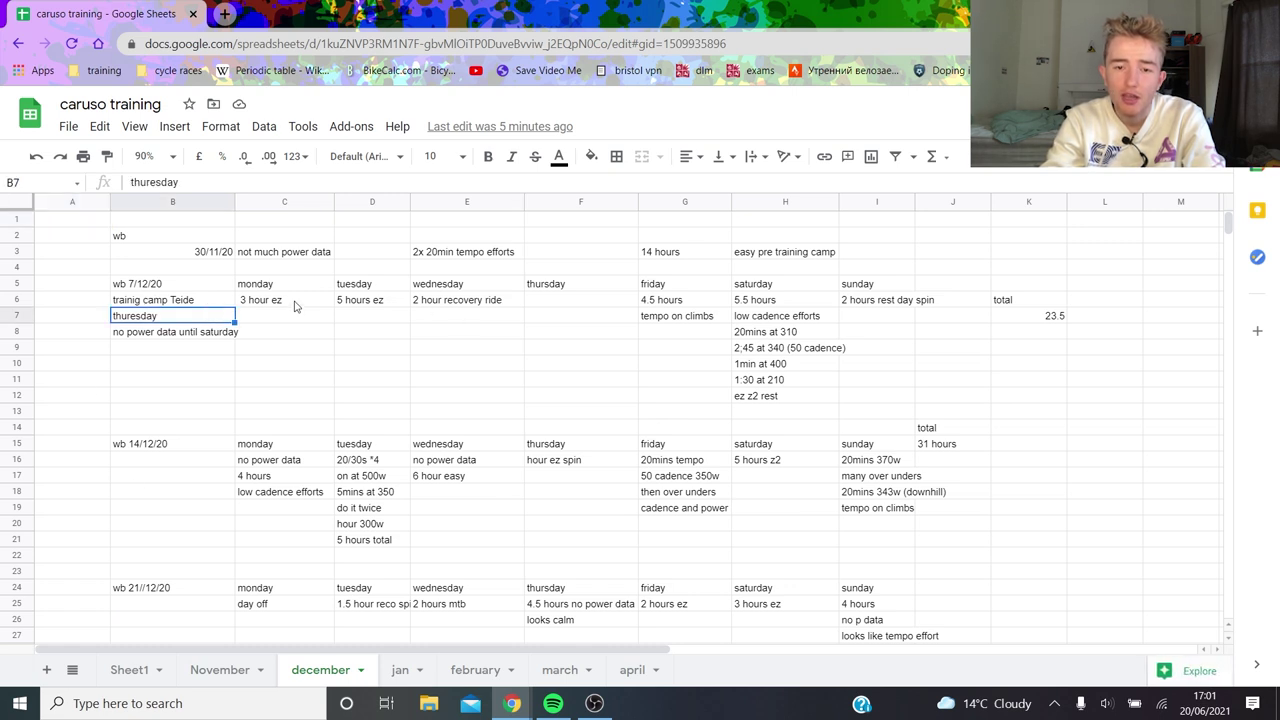
click(288, 308)
click(390, 314)
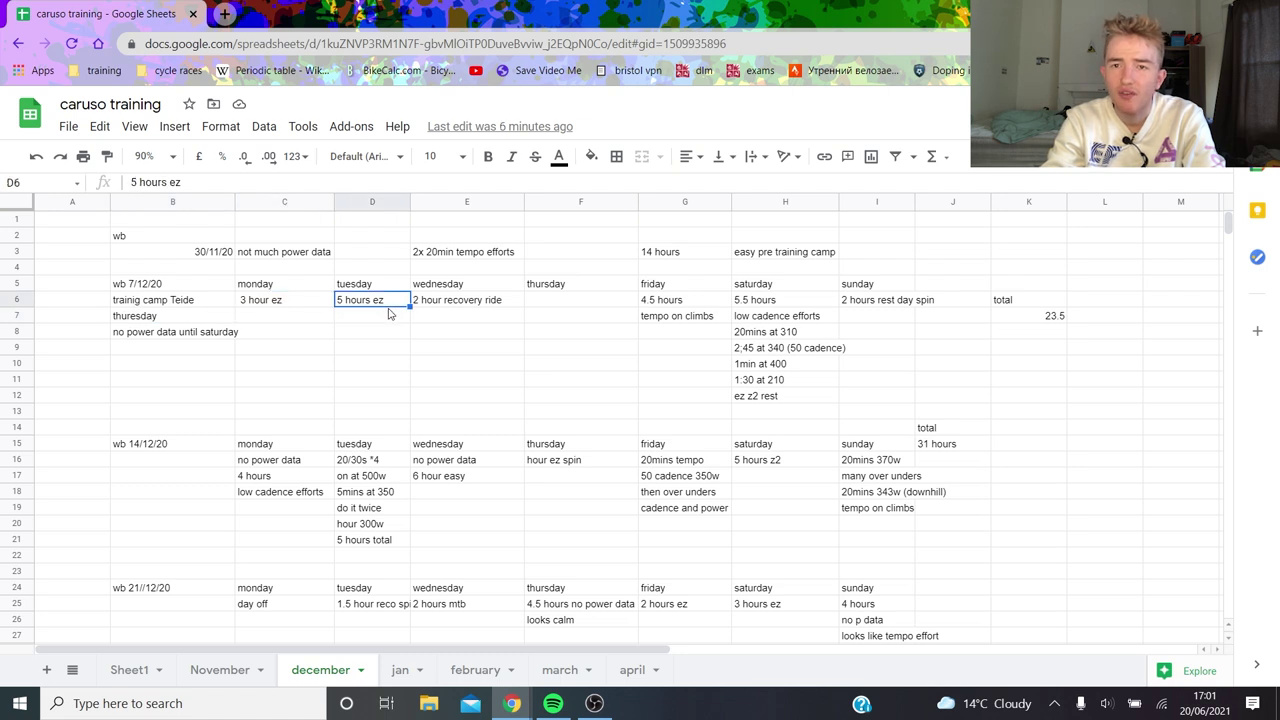
Step: Check Wednesday's 2-hour recovery, Friday's 4.5 hours, and Saturday's 1min at 400 and 2:45 at 340 efforts
click(588, 302)
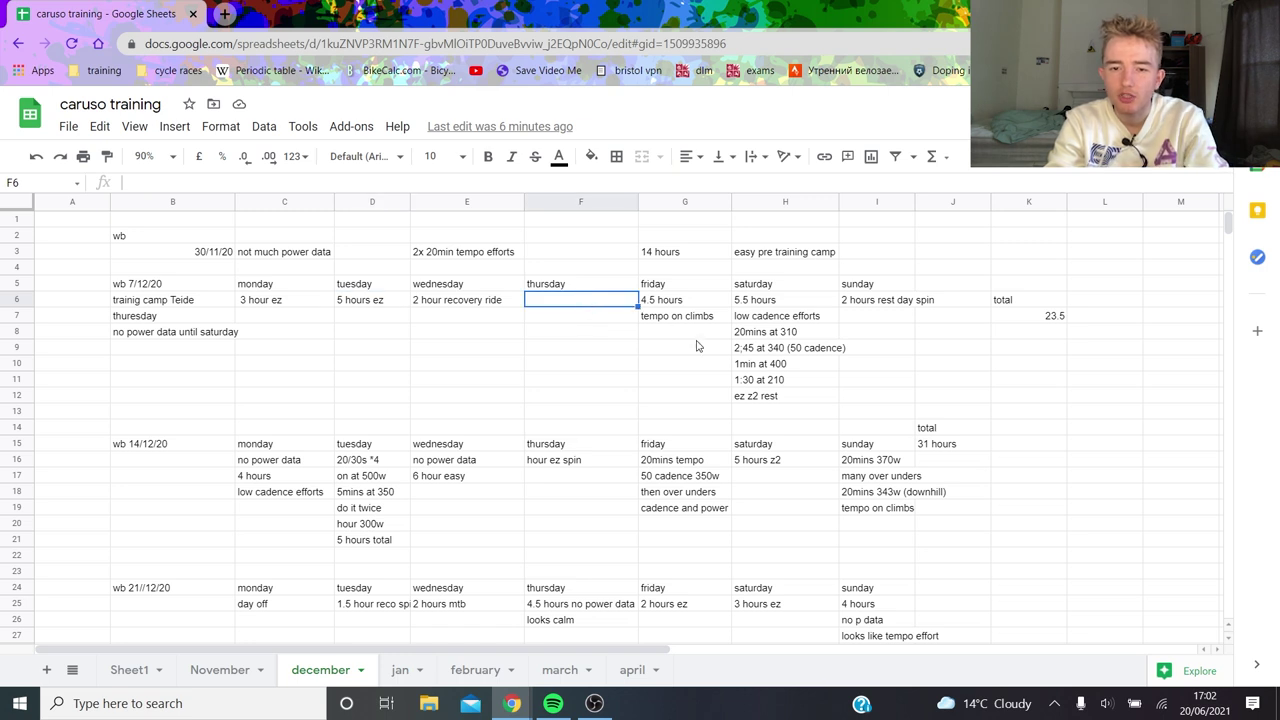
click(455, 310)
click(553, 305)
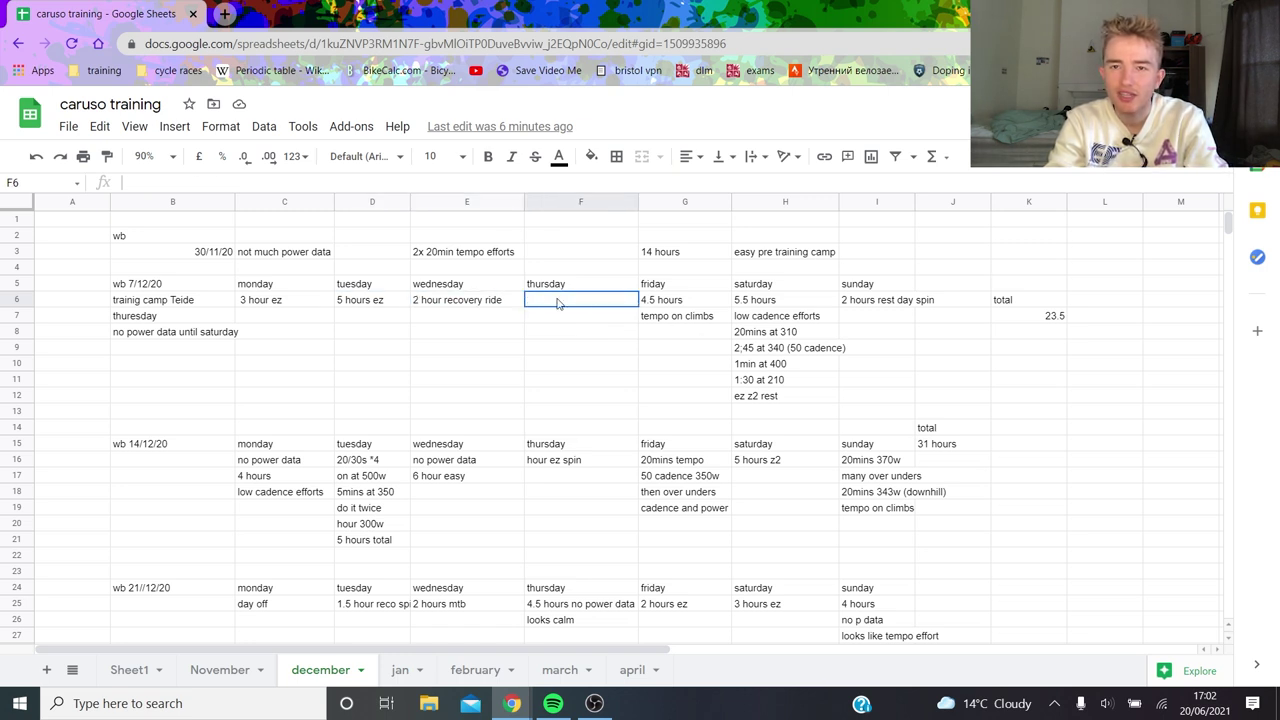
click(489, 301)
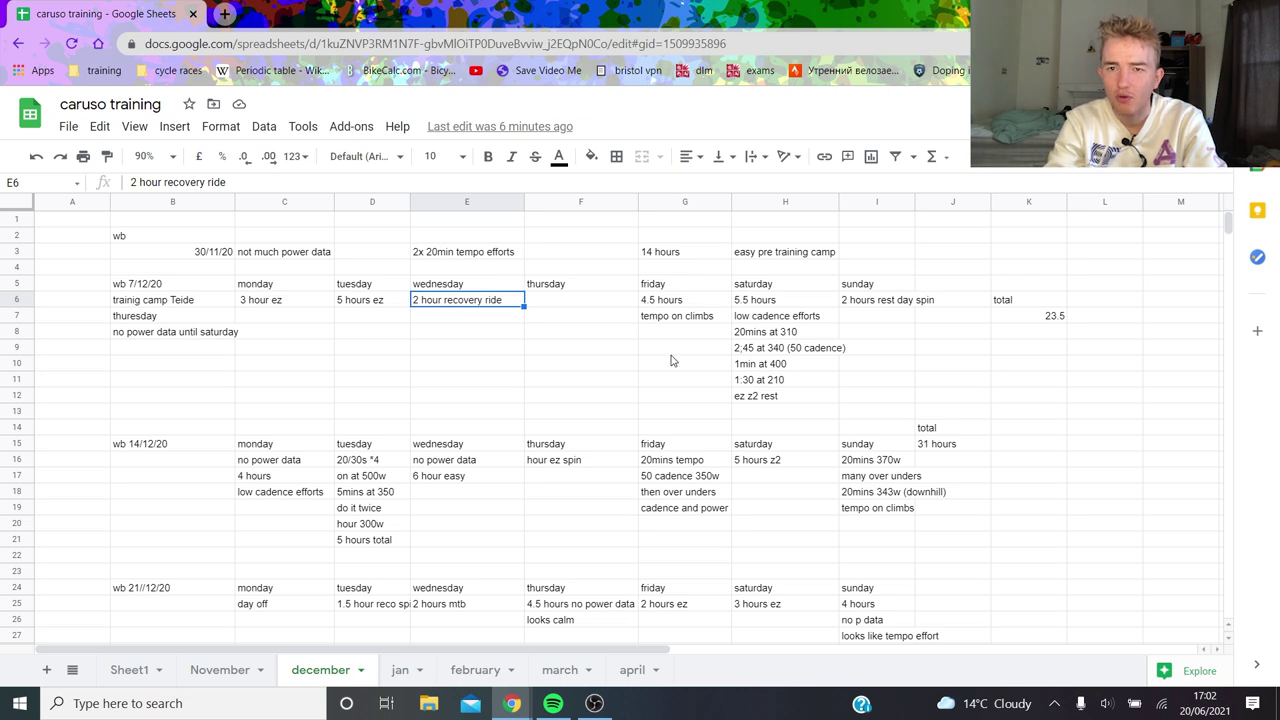
click(687, 306)
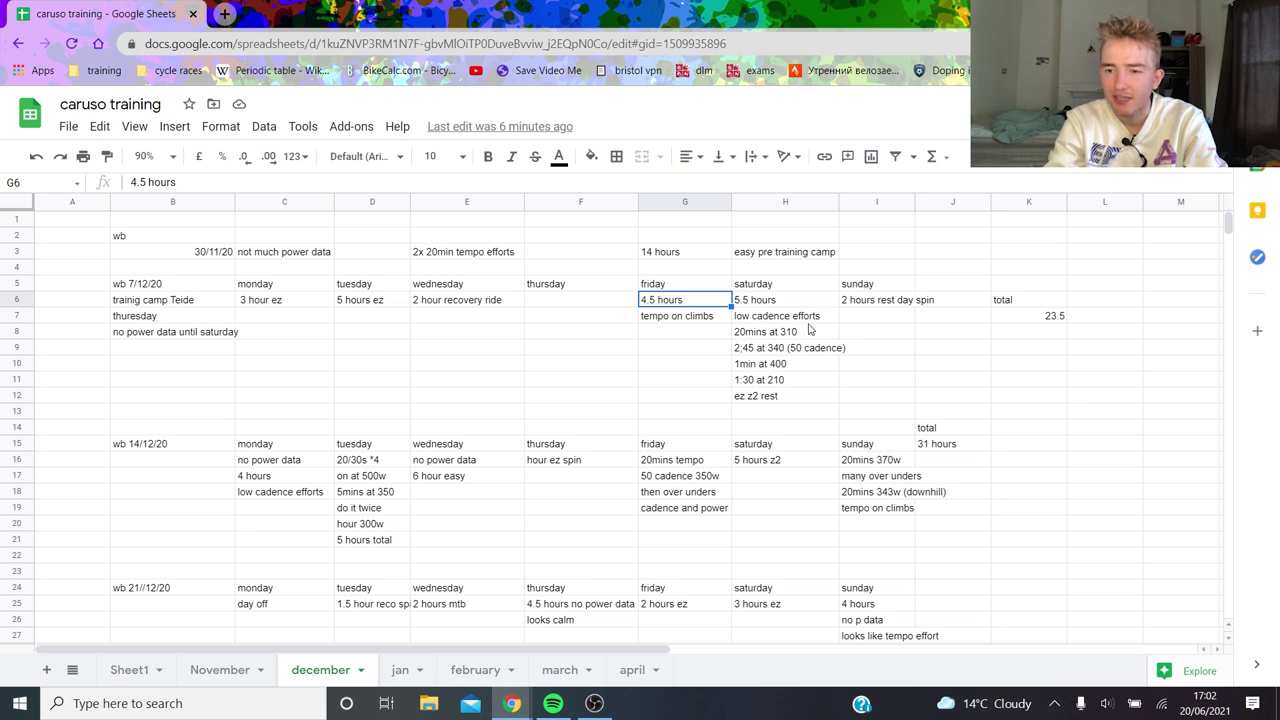
click(772, 366)
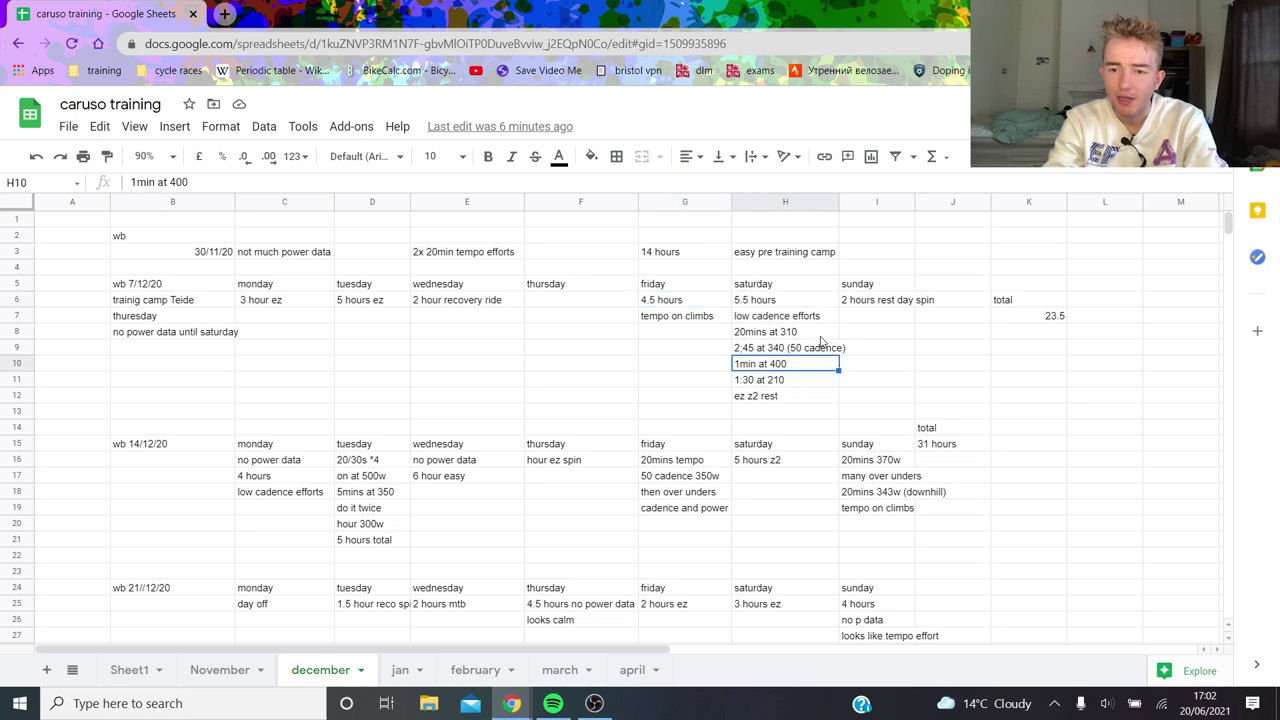
click(764, 345)
scroll(779, 366, down, 1)
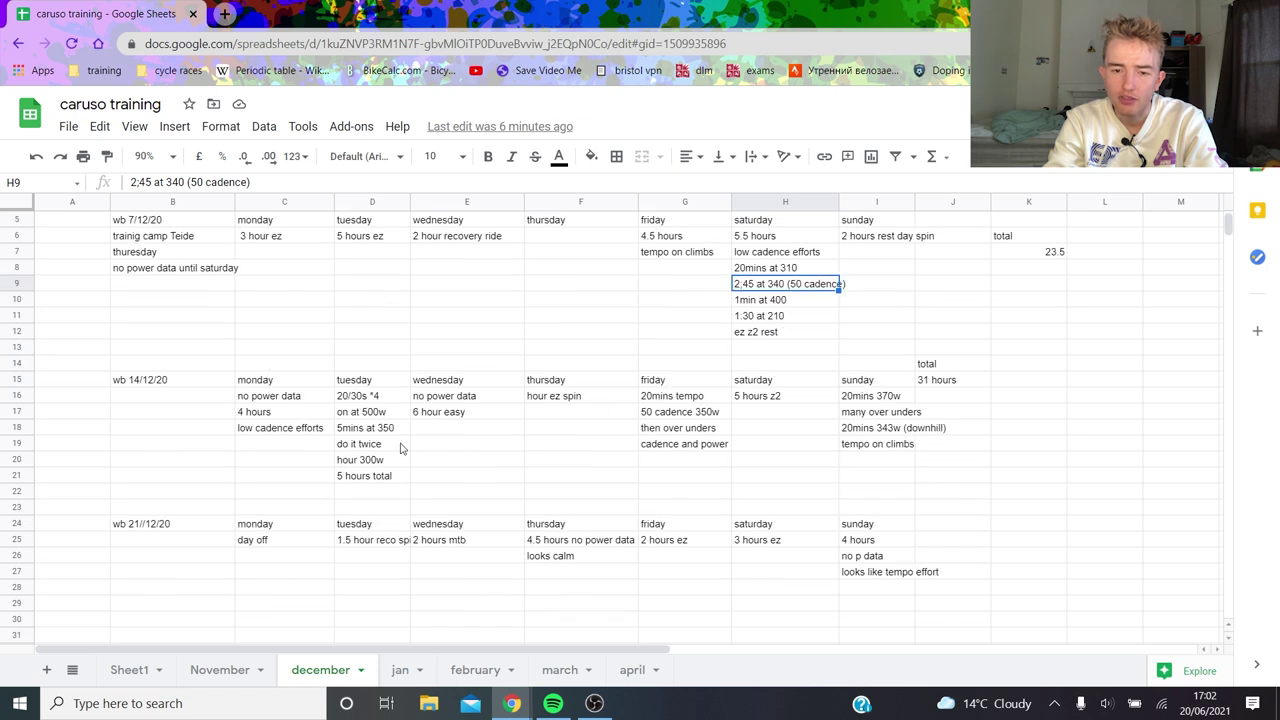
Step: Review the 14/12 week: Monday's low cadence efforts, Tuesday's 500w effort and the 31-hour total
click(283, 440)
click(288, 430)
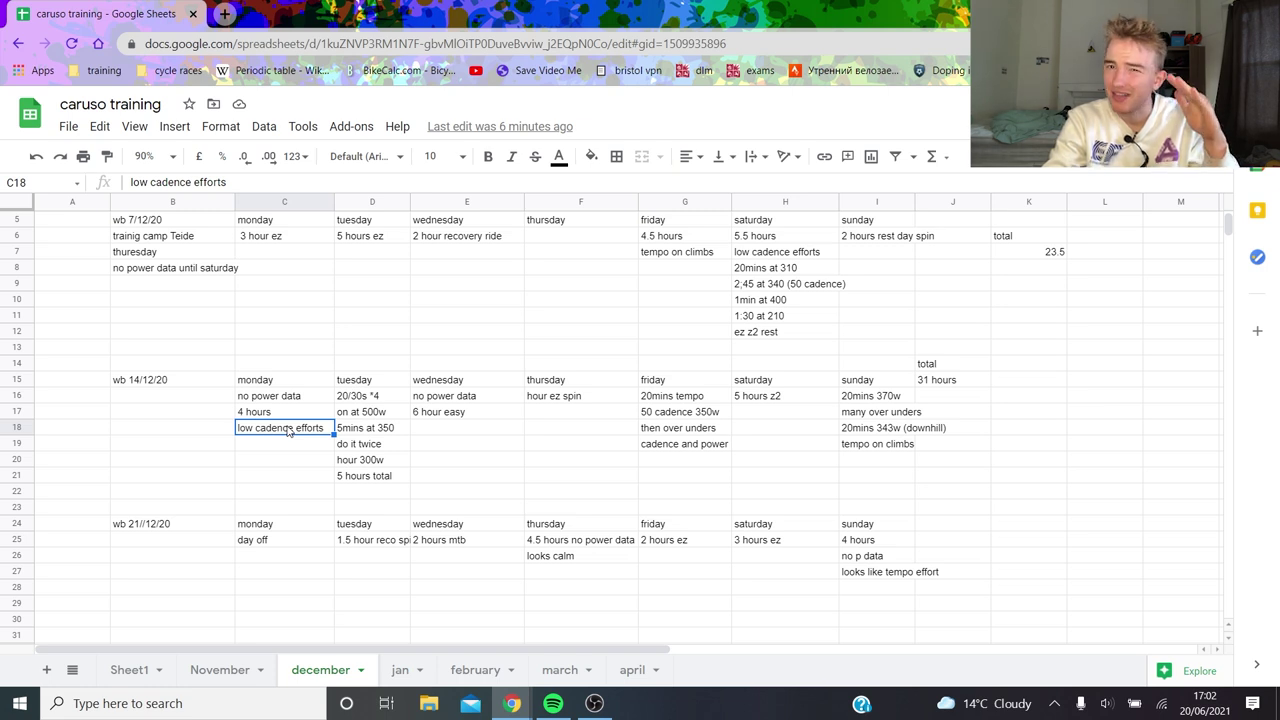
click(393, 413)
scroll(440, 452, down, 2)
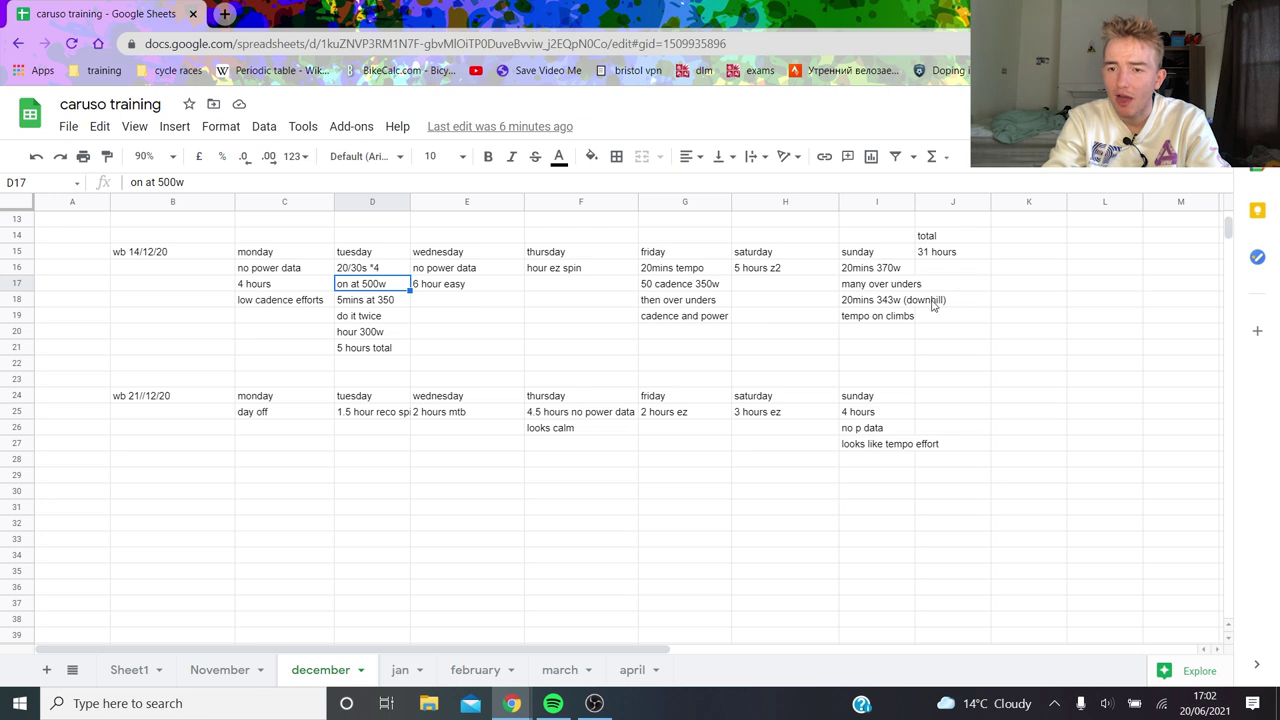
click(950, 254)
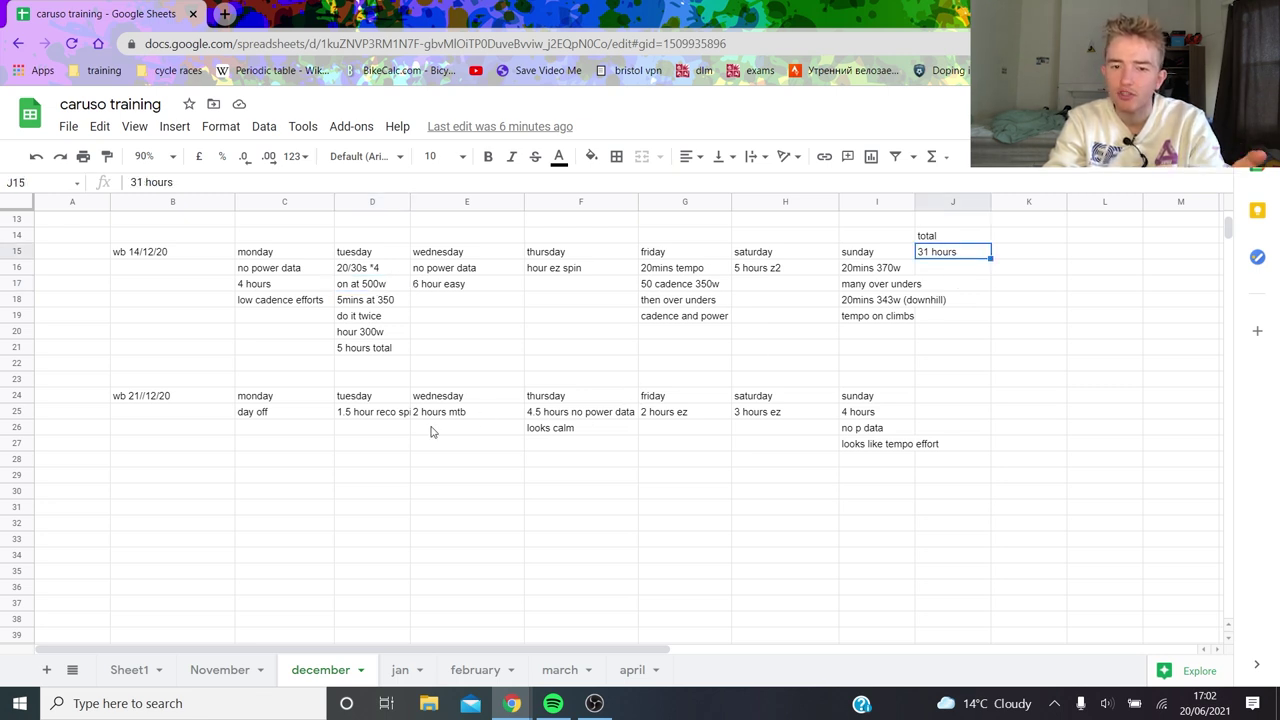
Step: Auto-fit column D so '1.5 hour reco spin' shows in full, then read Thursday's looks calm note
double_click(409, 202)
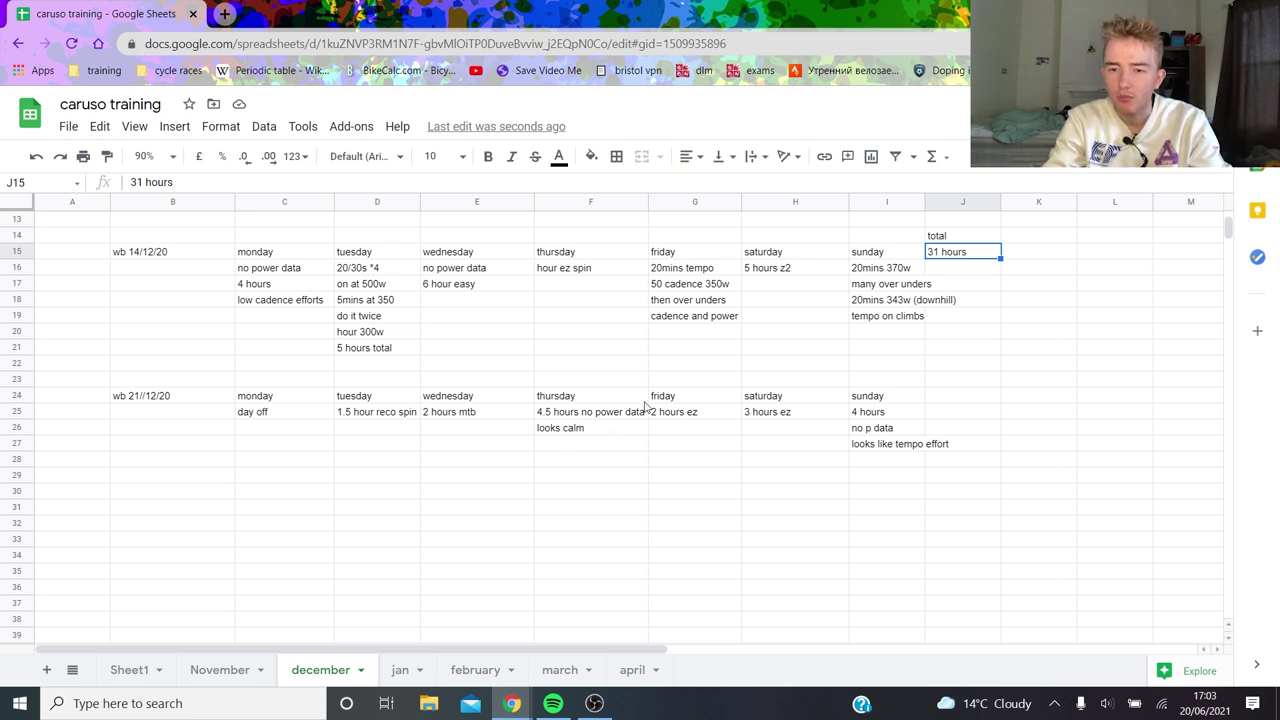
click(555, 427)
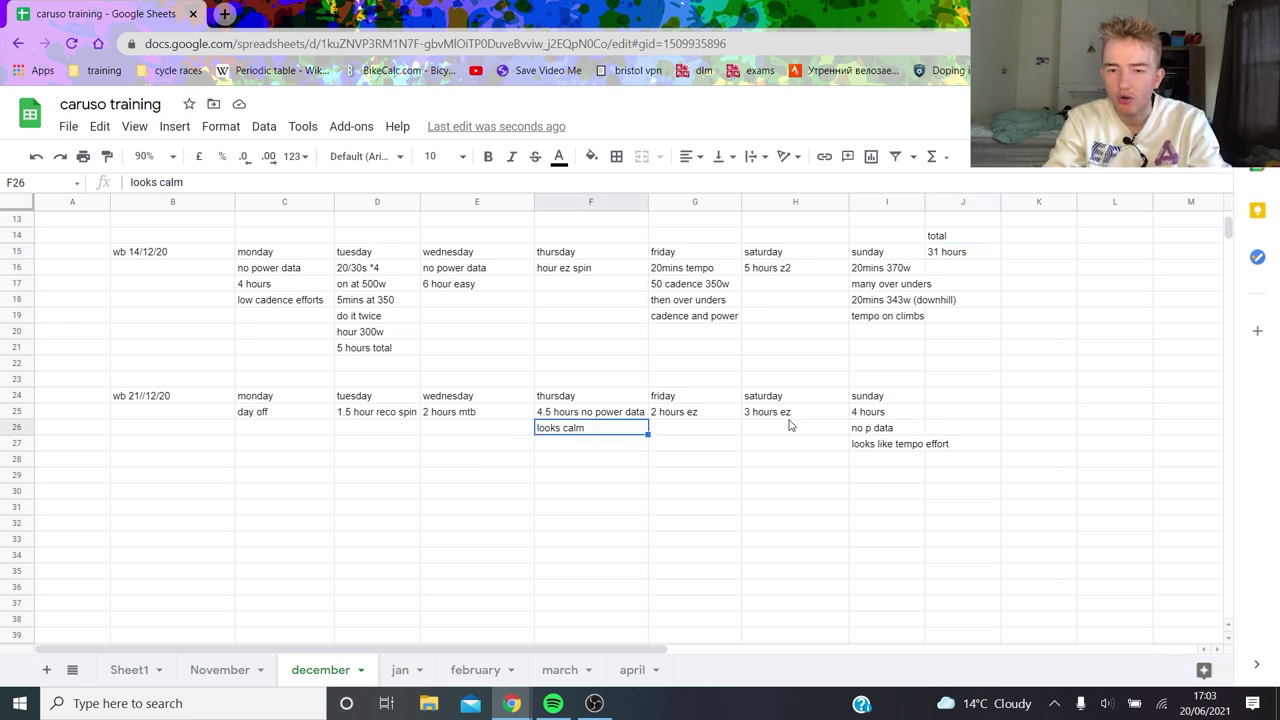
click(401, 670)
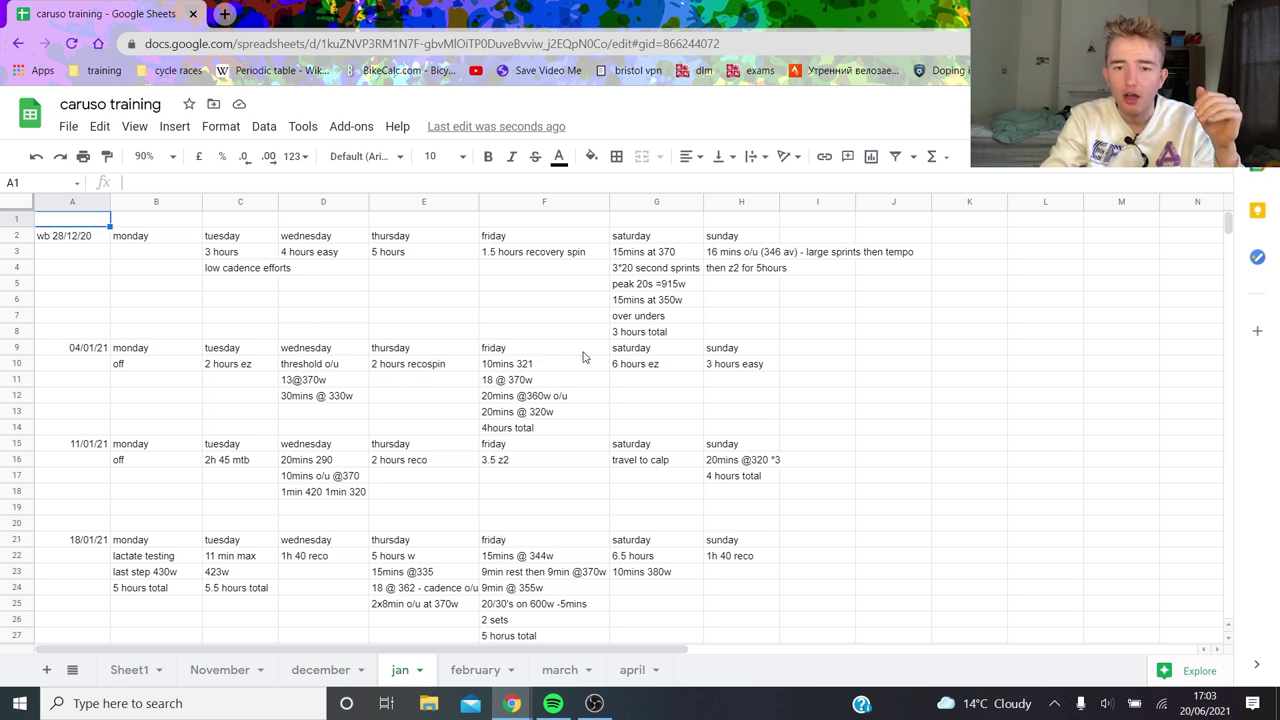
Step: Review week 28/12/20: Tuesday 3 hours, Thursday 5 hours, 3*20s sprints, 15mins at 370 and 16 mins o/u
click(670, 266)
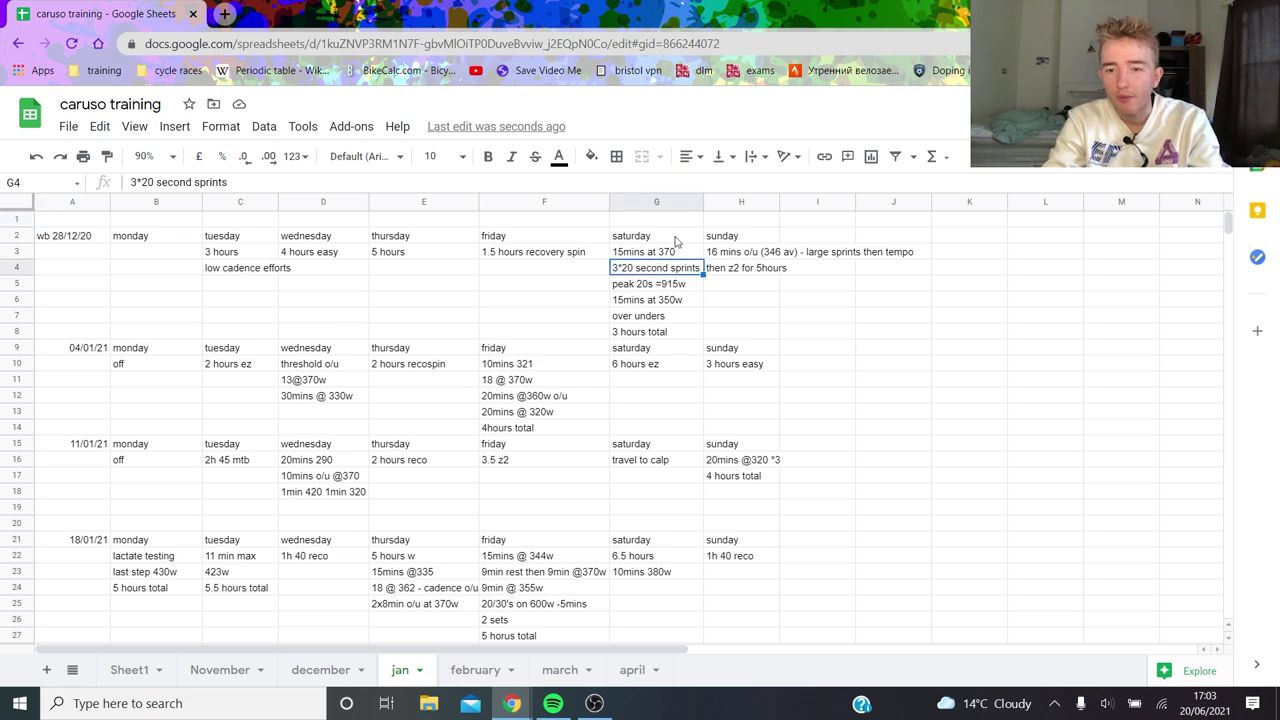
click(153, 254)
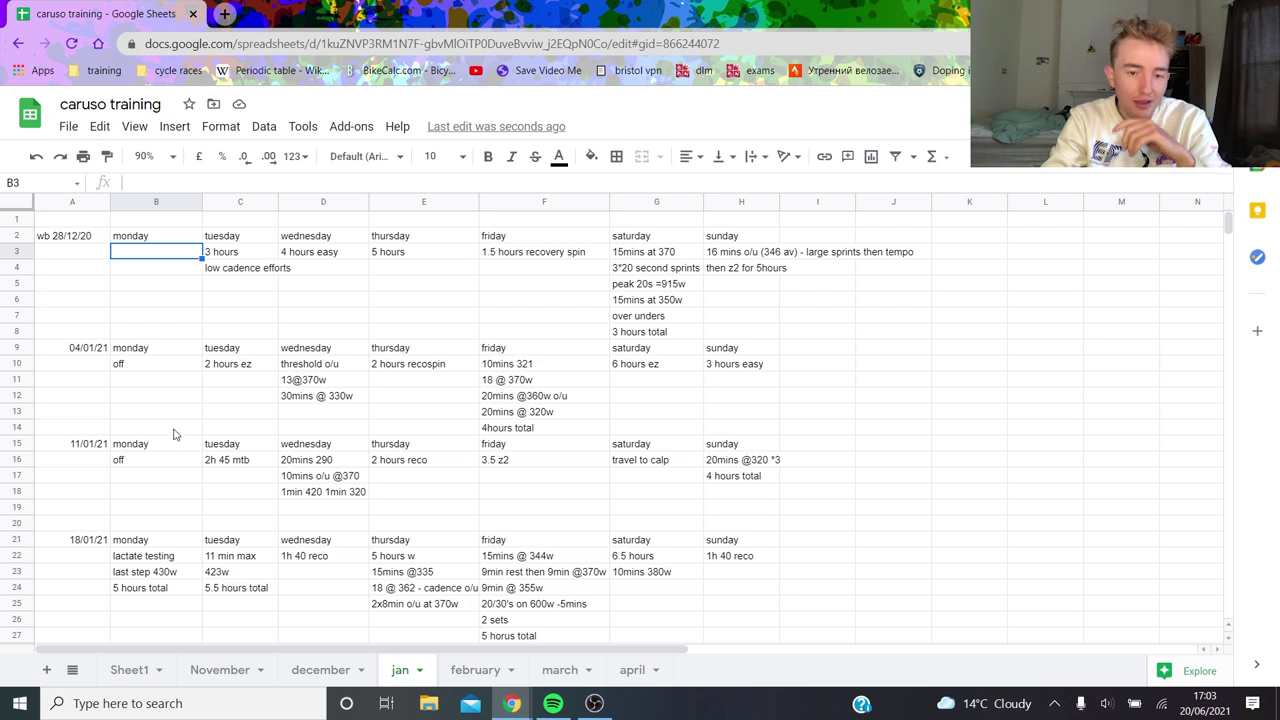
click(213, 267)
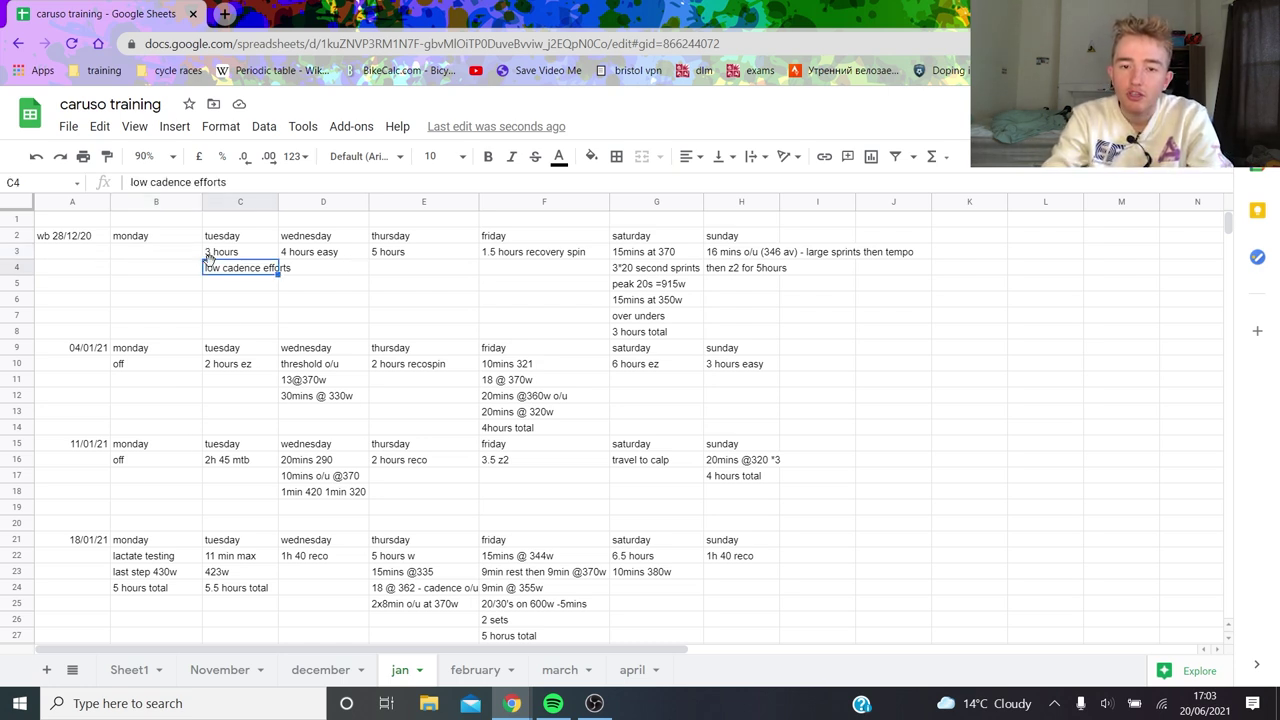
click(228, 250)
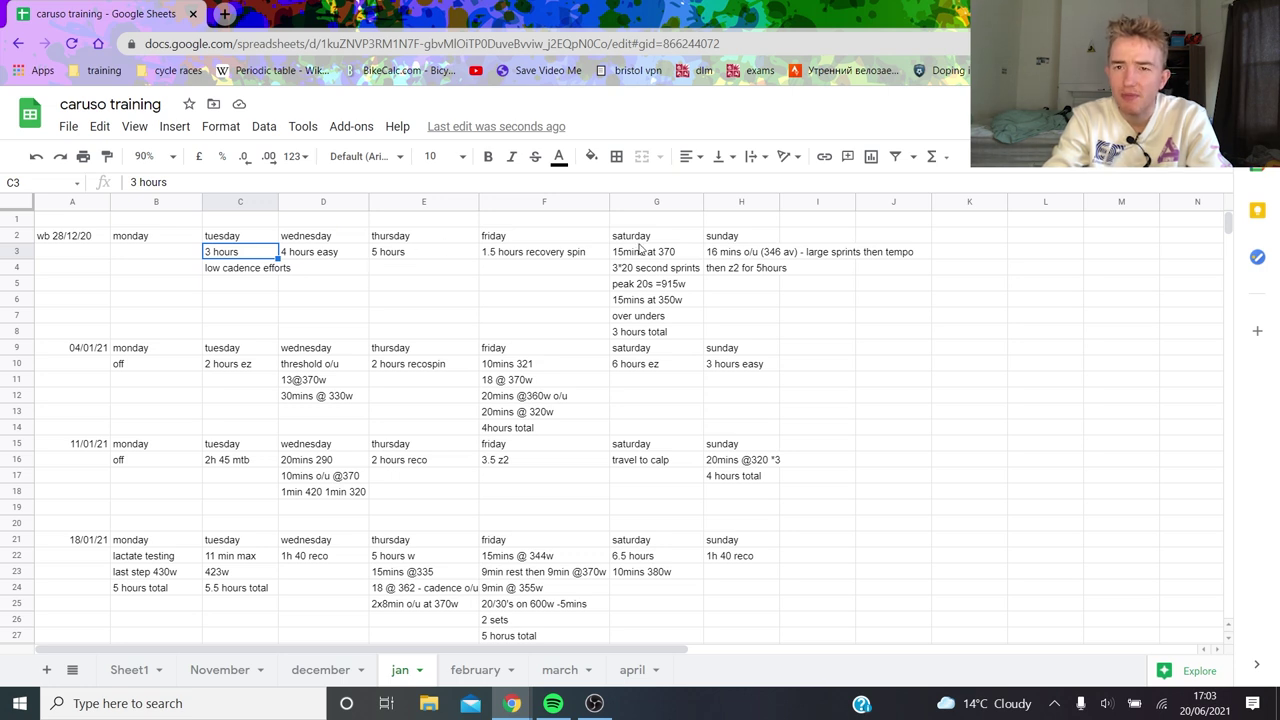
click(424, 257)
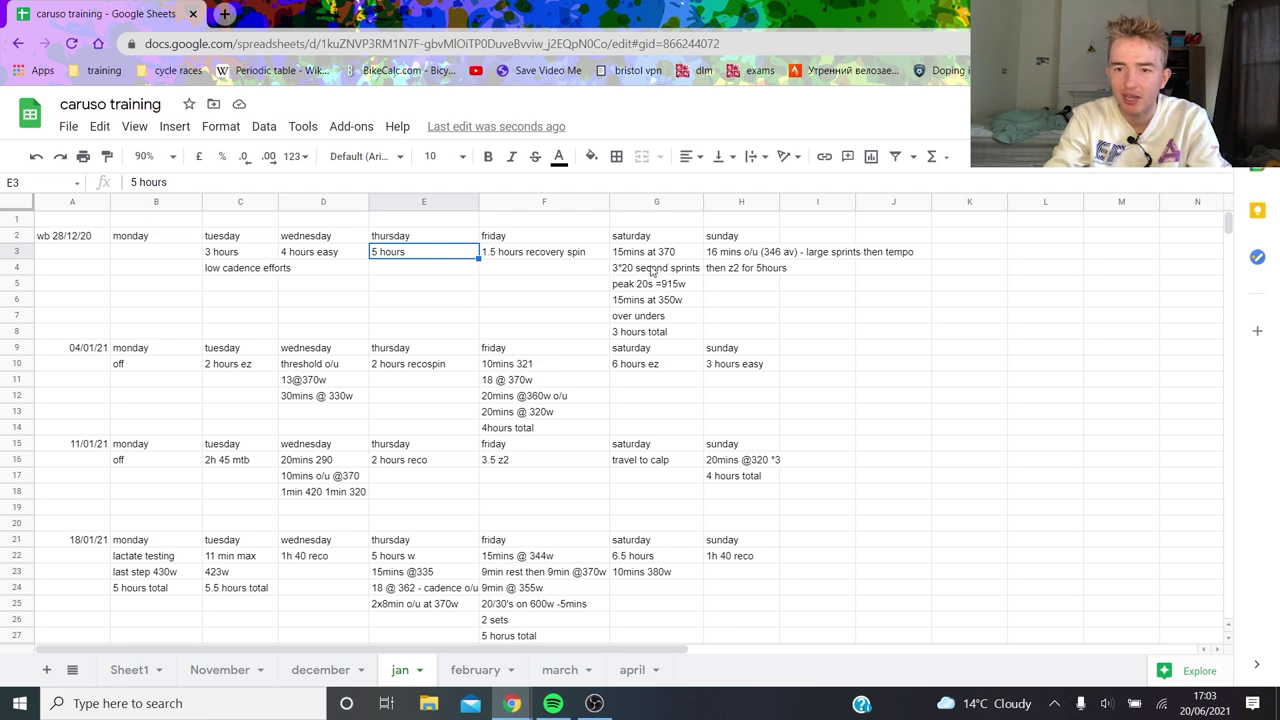
click(652, 268)
click(666, 254)
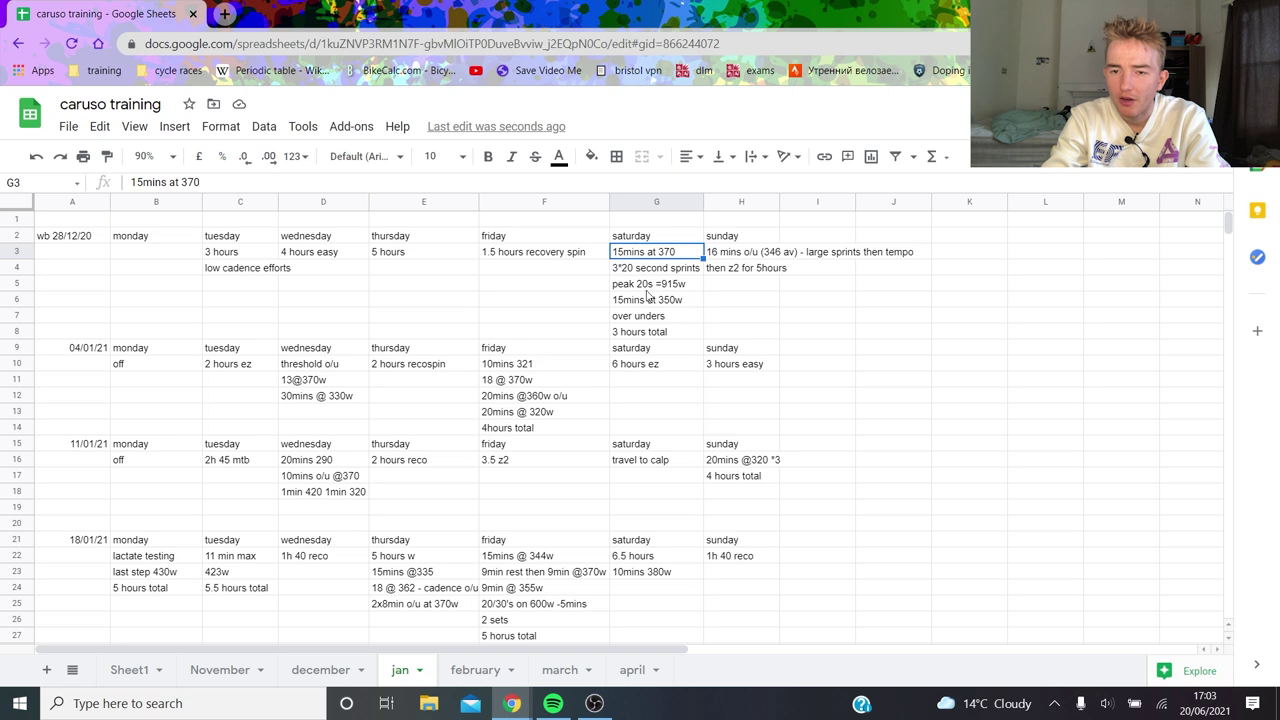
click(755, 252)
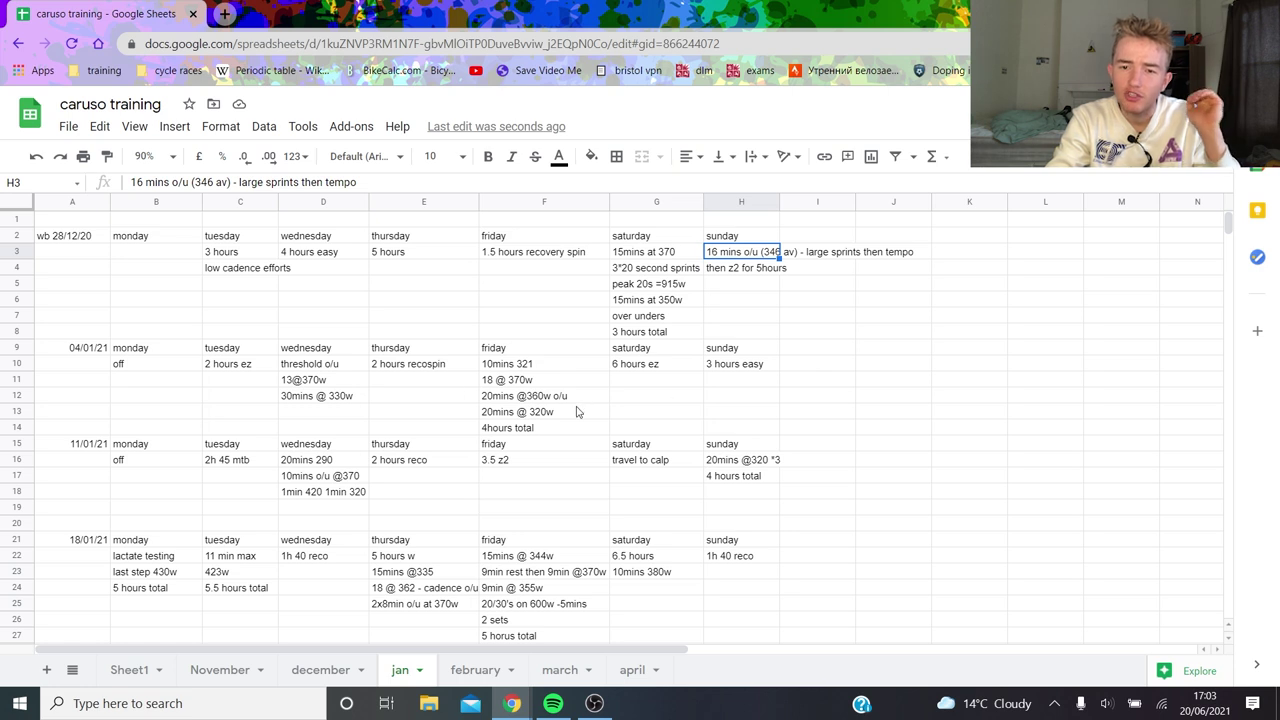
scroll(578, 410, down, 1)
click(558, 331)
click(536, 317)
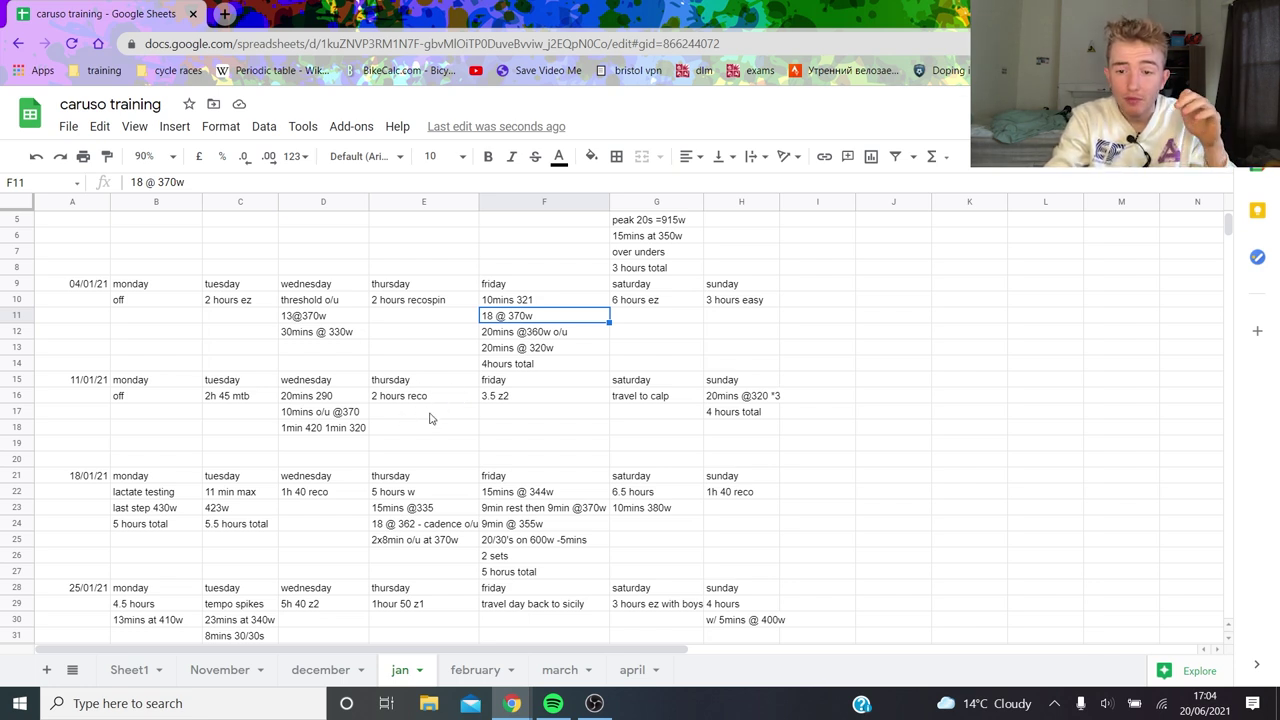
scroll(402, 412, down, 1)
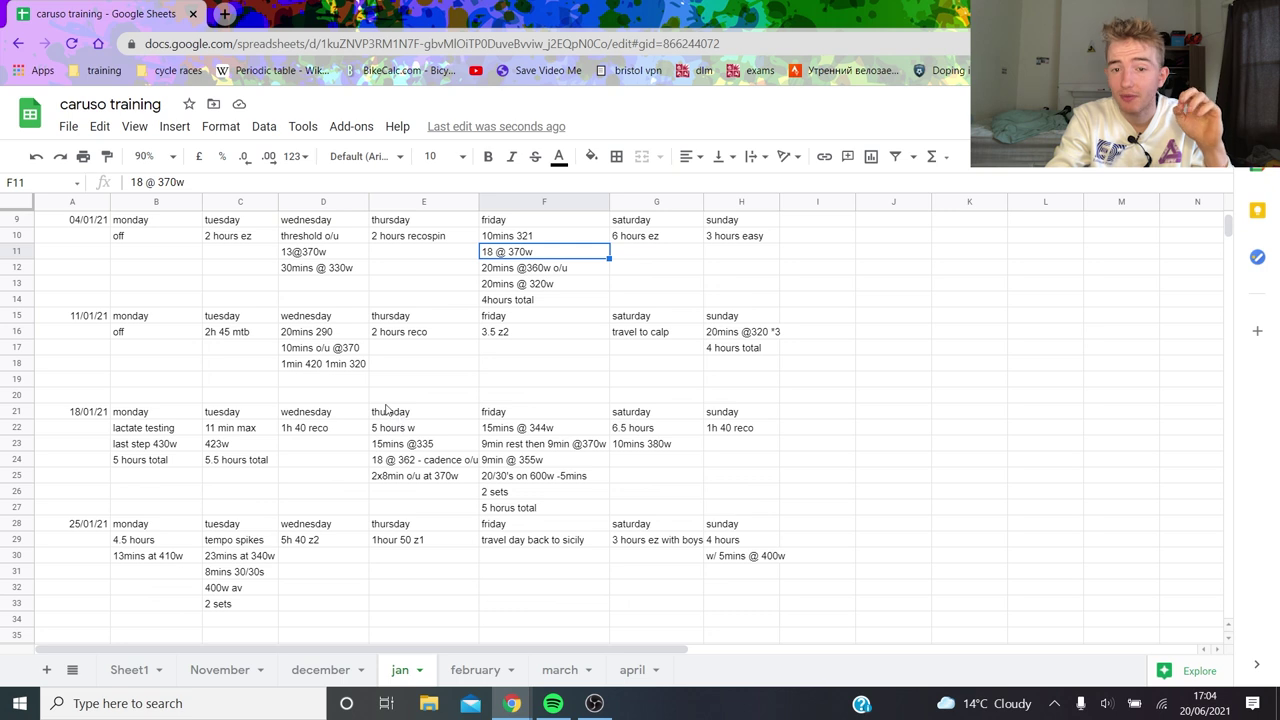
Step: Review 18/01's lactate test with last step 430w and Tuesday's 11 min max at 423w
click(172, 432)
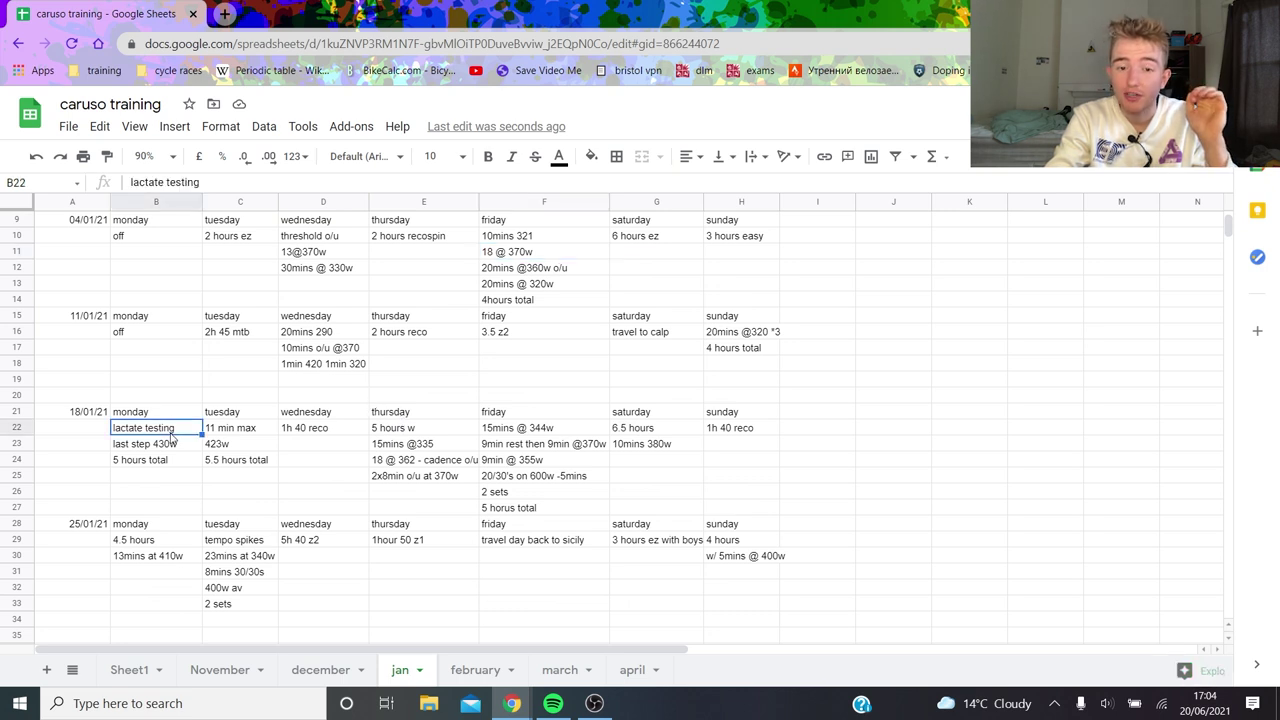
click(172, 440)
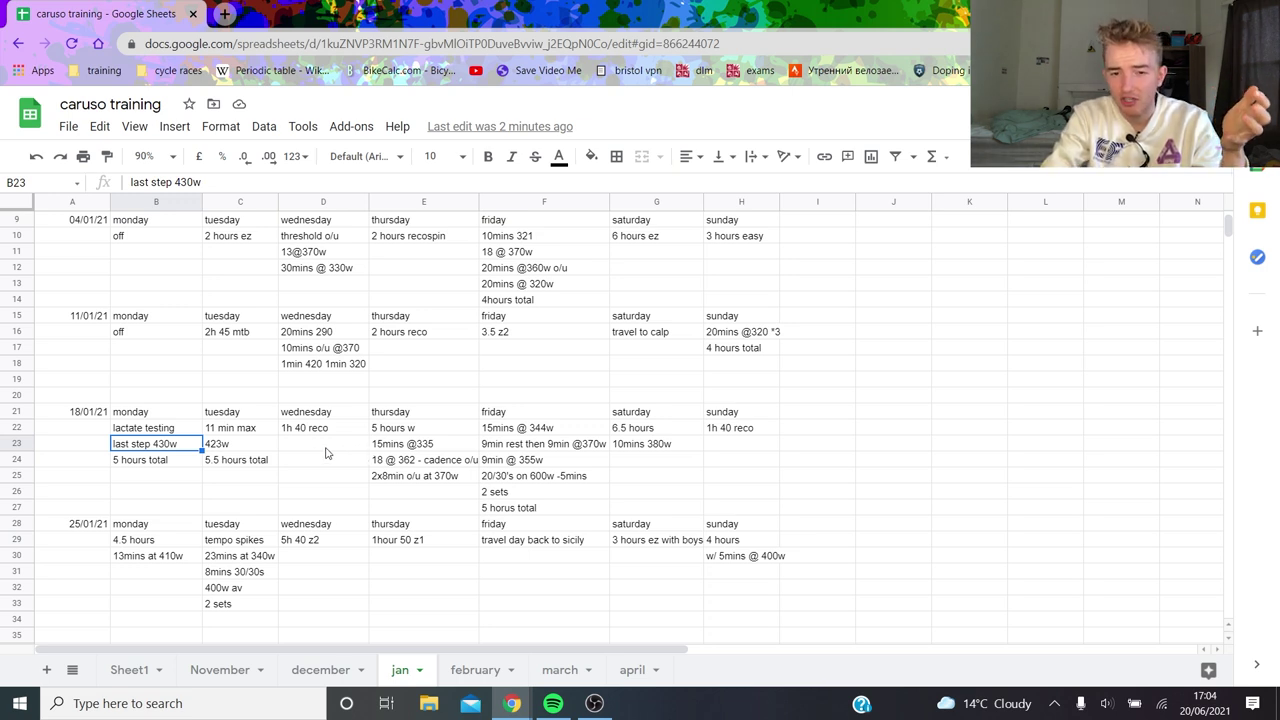
click(240, 426)
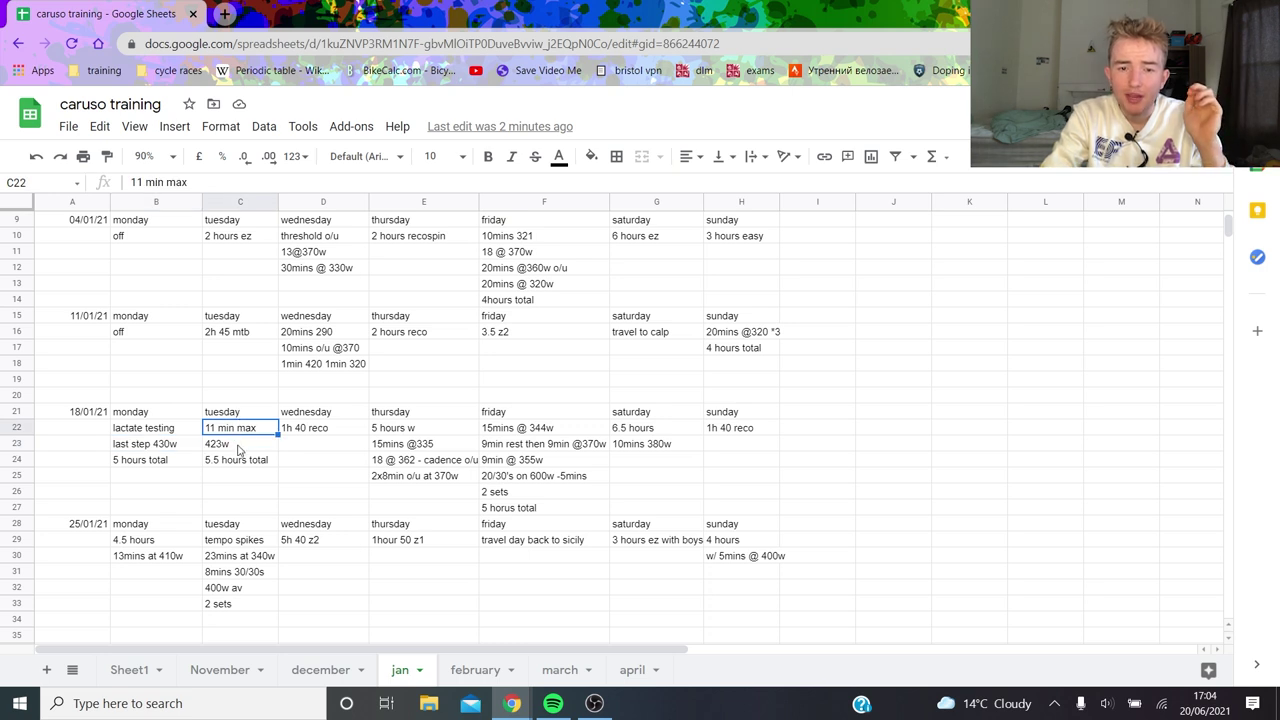
click(240, 450)
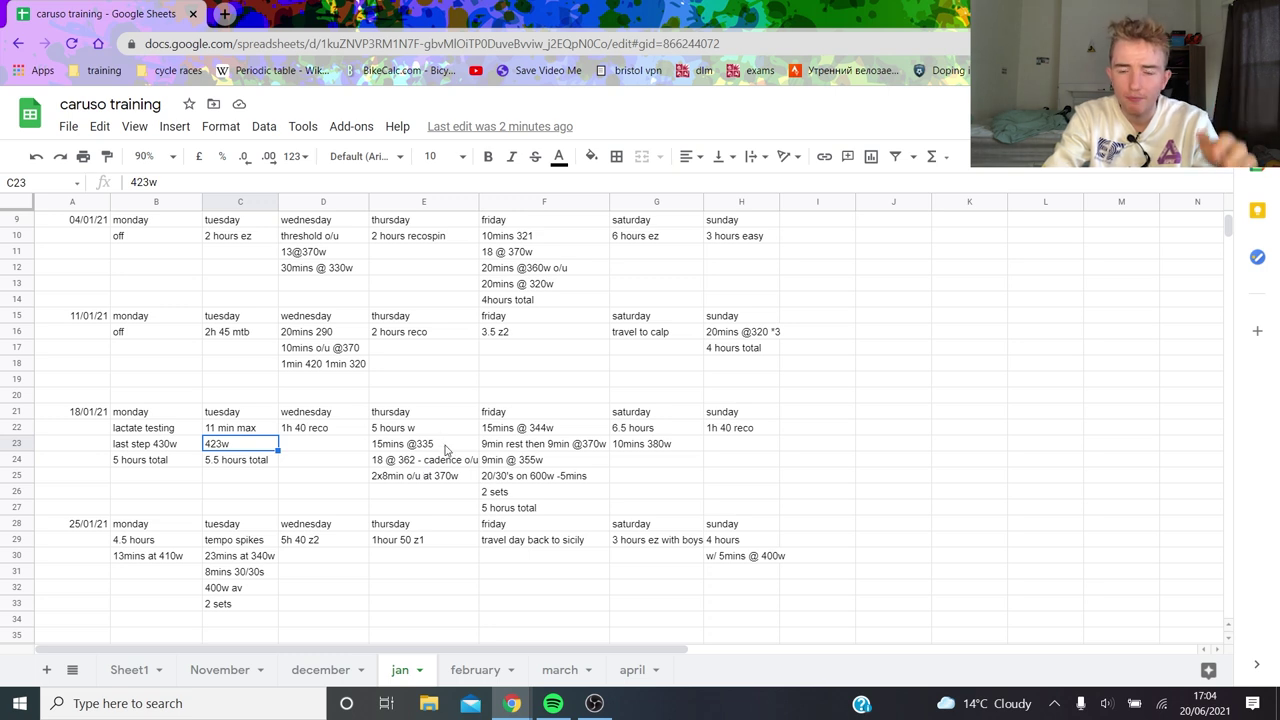
Step: Check Saturday's 10mins 380w and Sunday's 5mins @ 400w, then move to the february sheet
scroll(591, 421, down, 1)
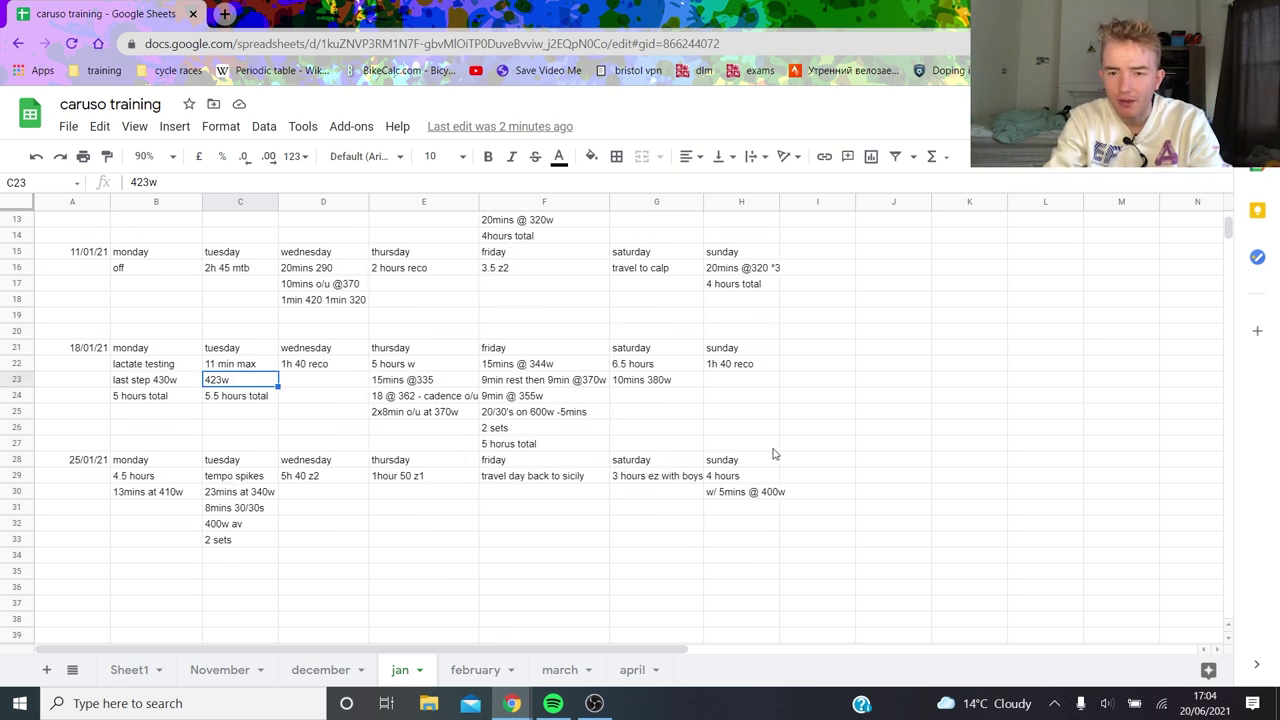
click(657, 380)
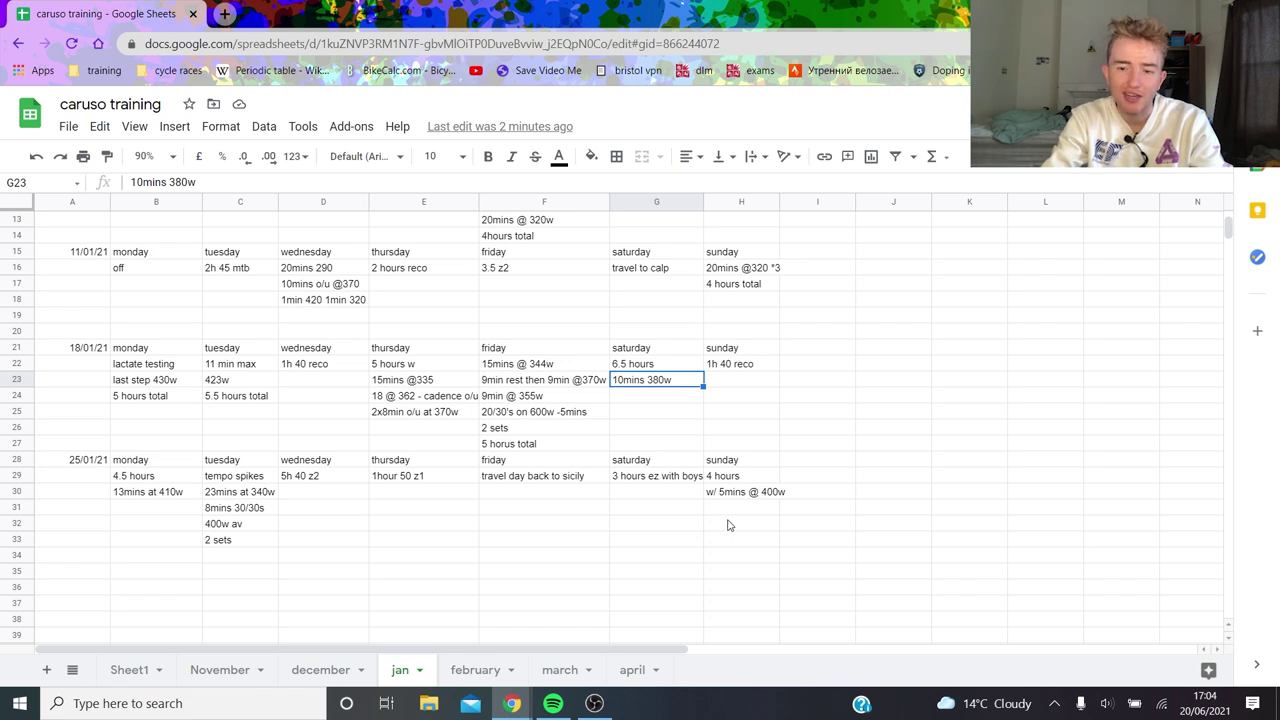
click(750, 492)
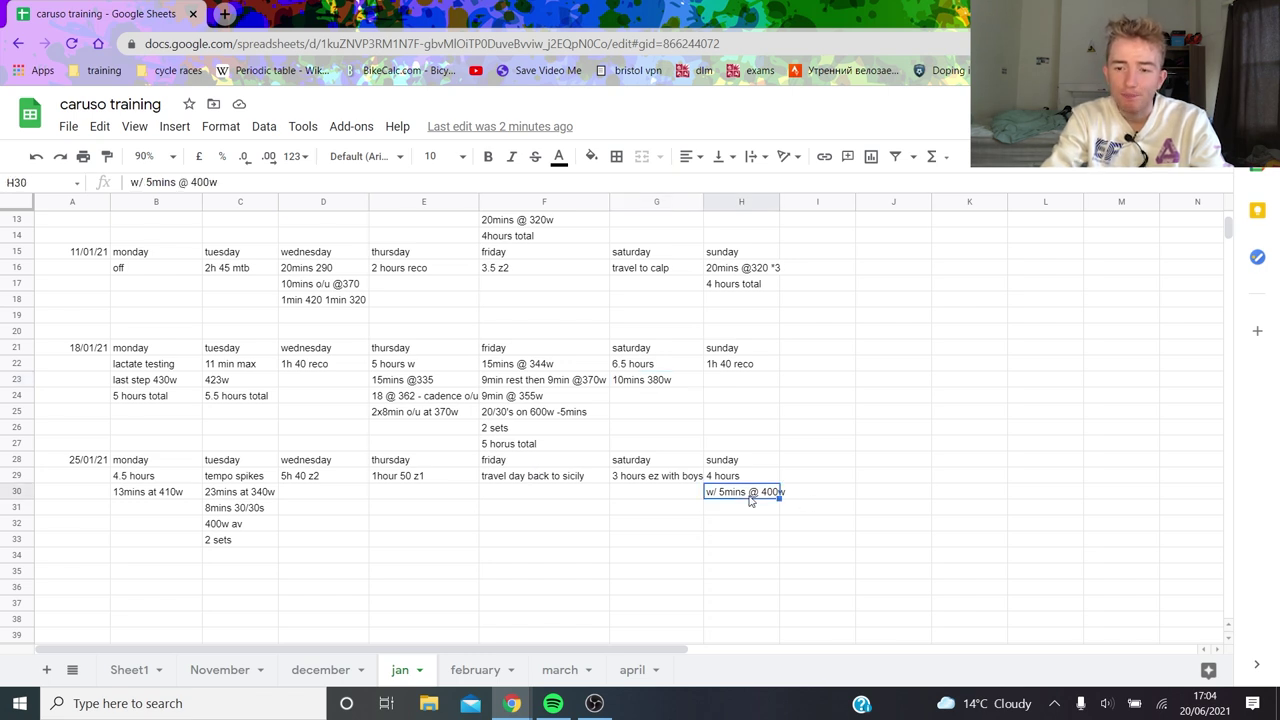
click(470, 670)
scroll(270, 452, up, 2)
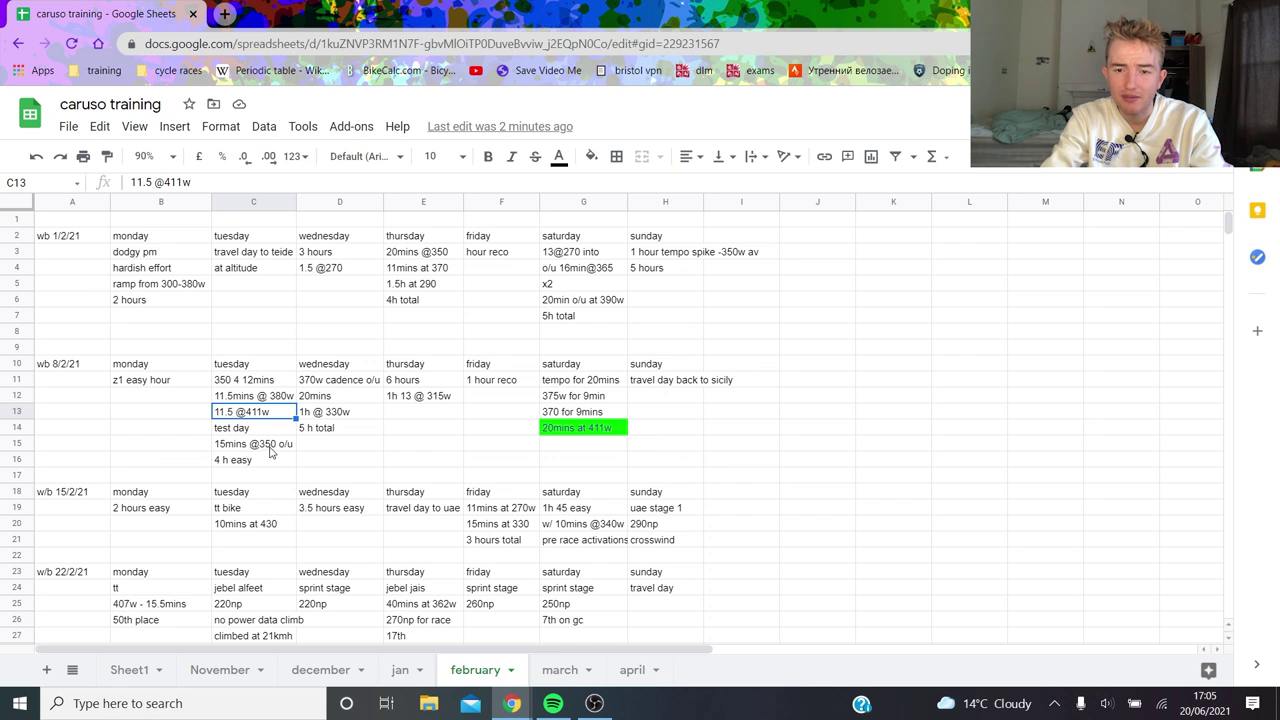
click(172, 272)
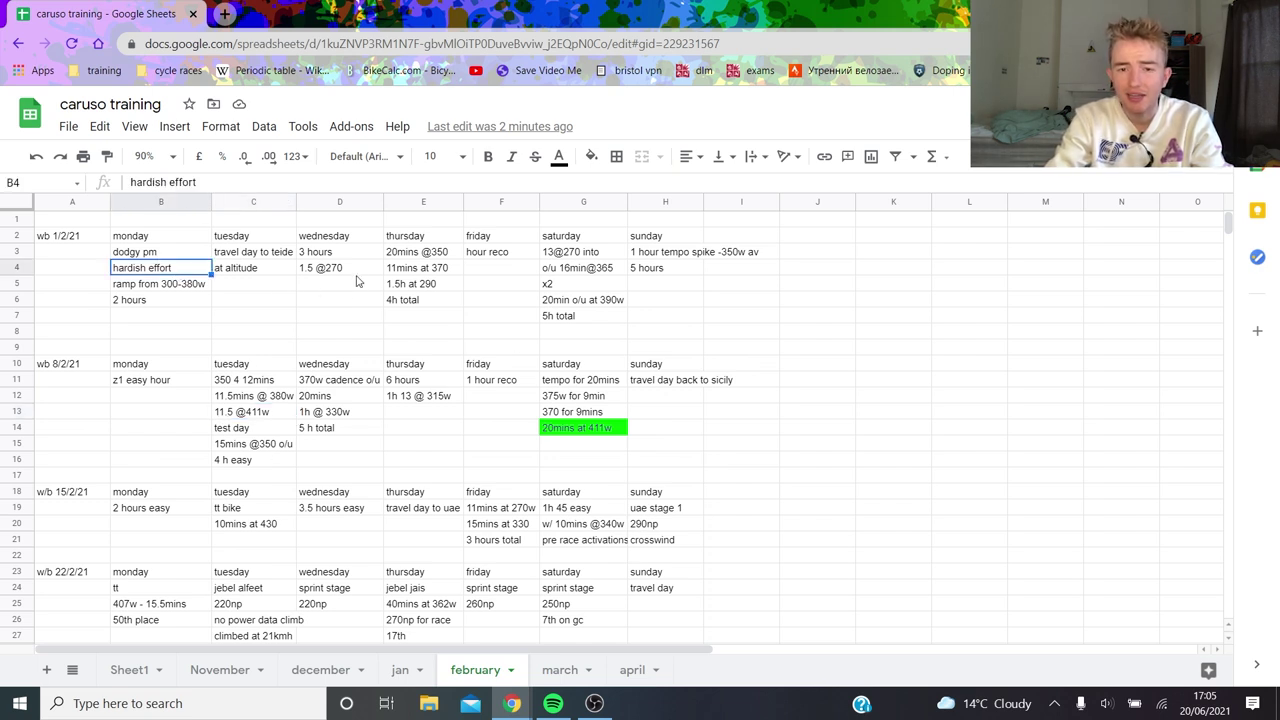
click(425, 256)
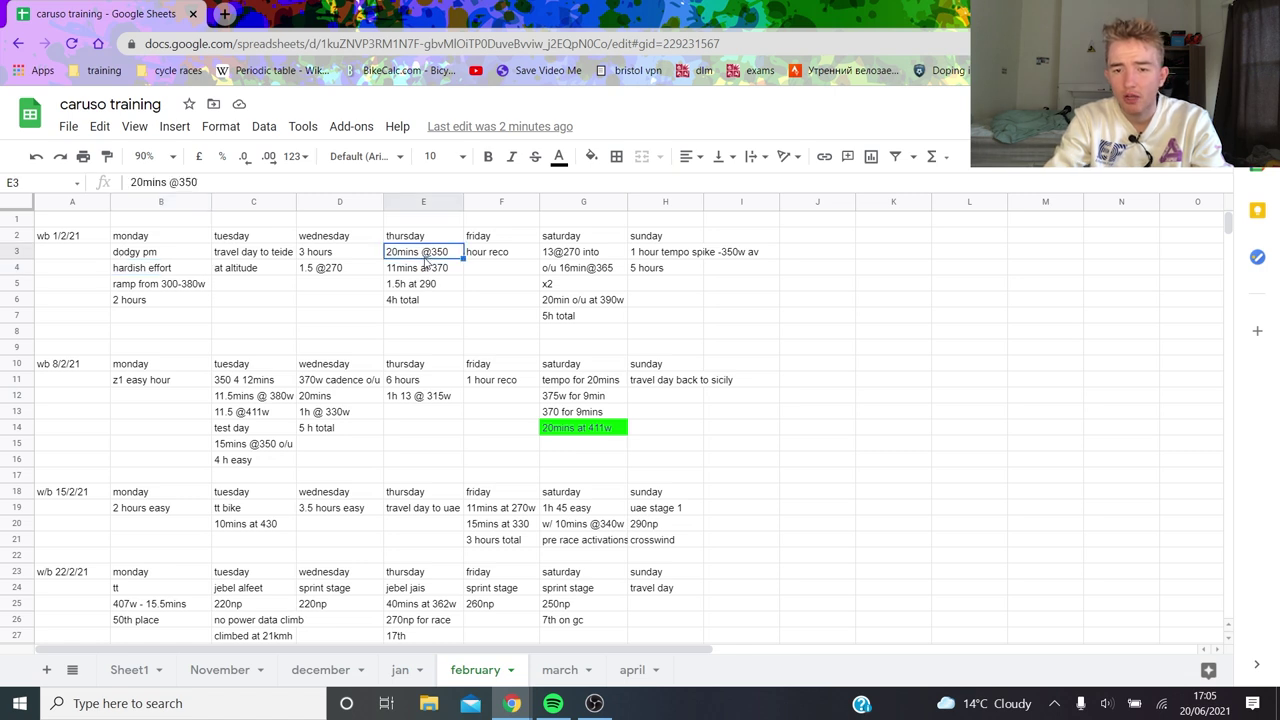
click(428, 282)
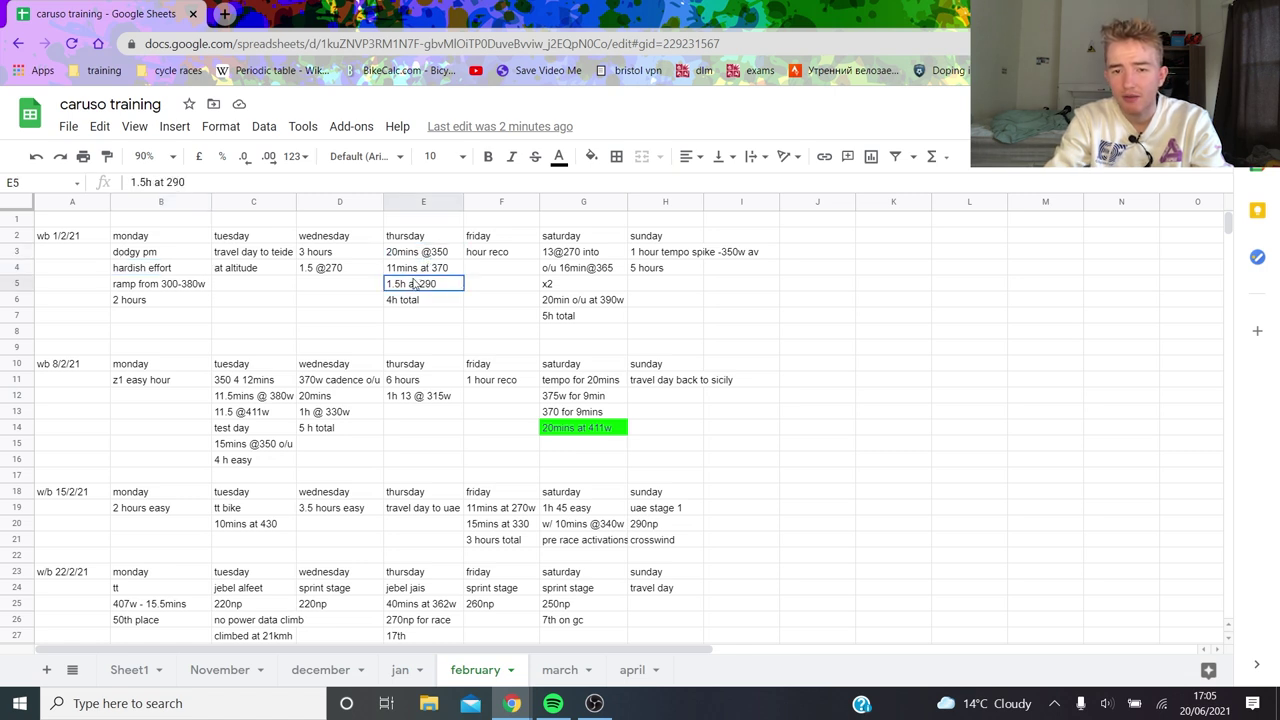
click(603, 276)
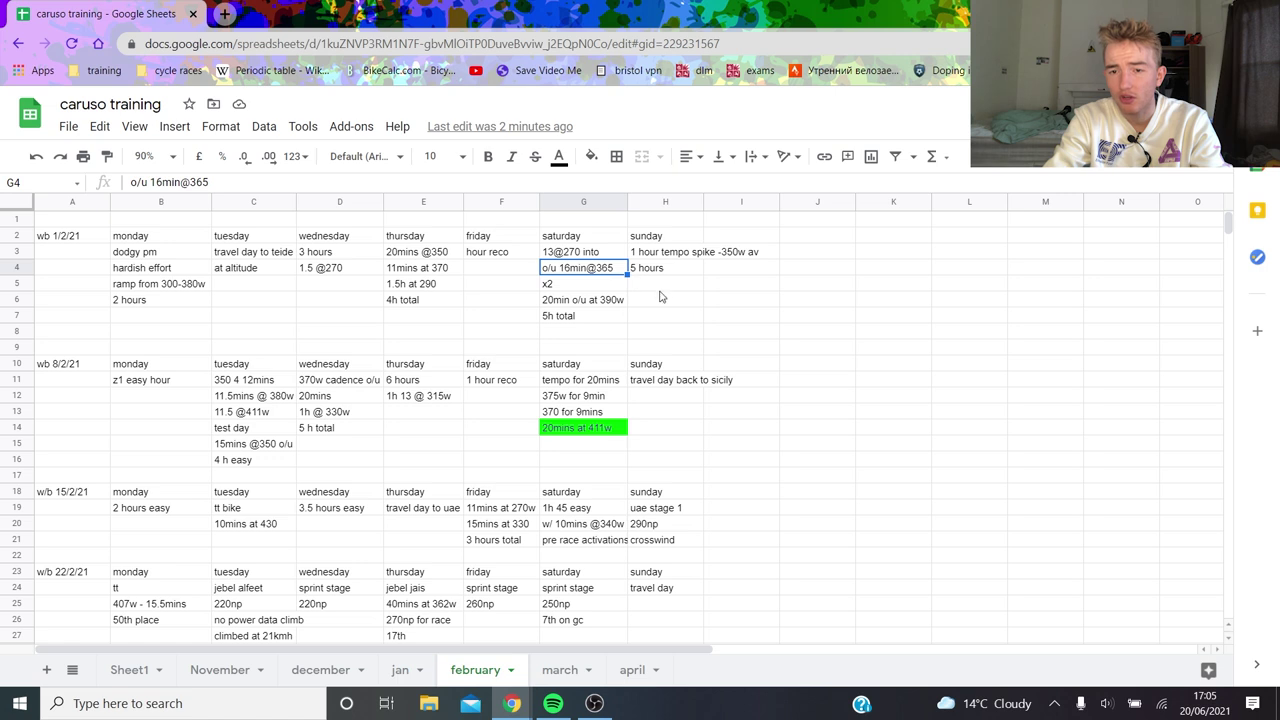
click(665, 256)
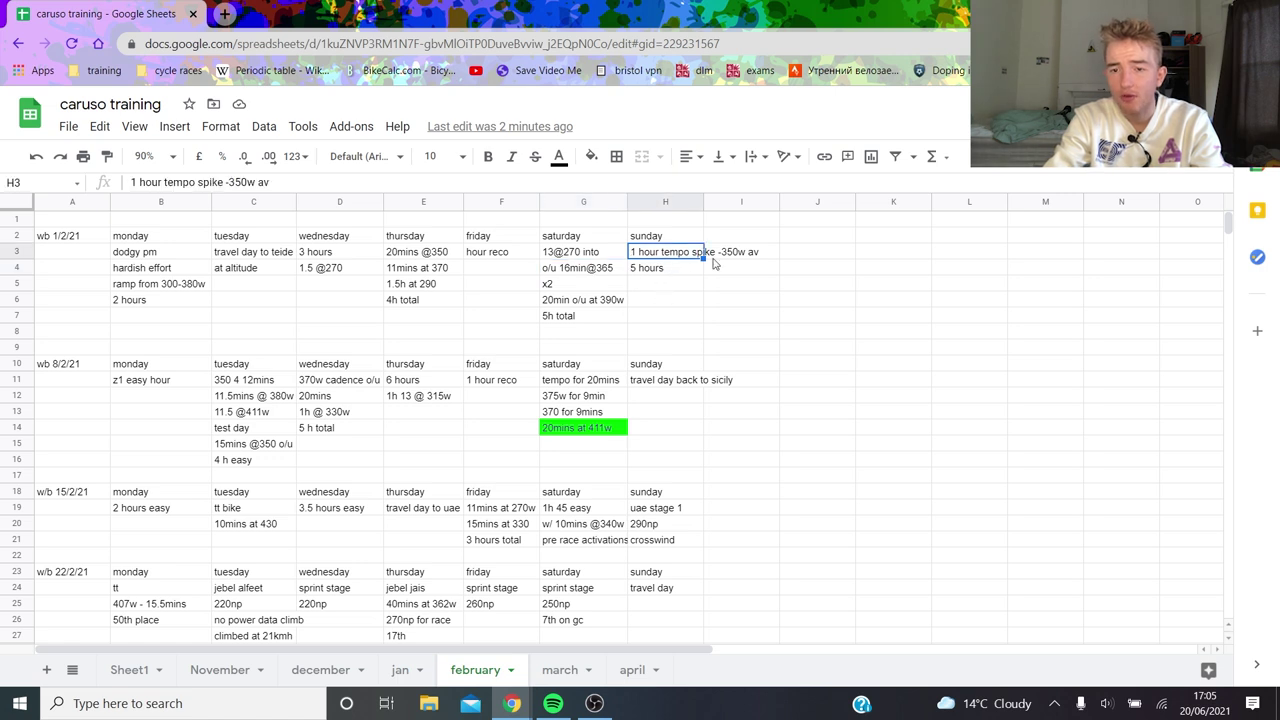
click(287, 402)
click(257, 413)
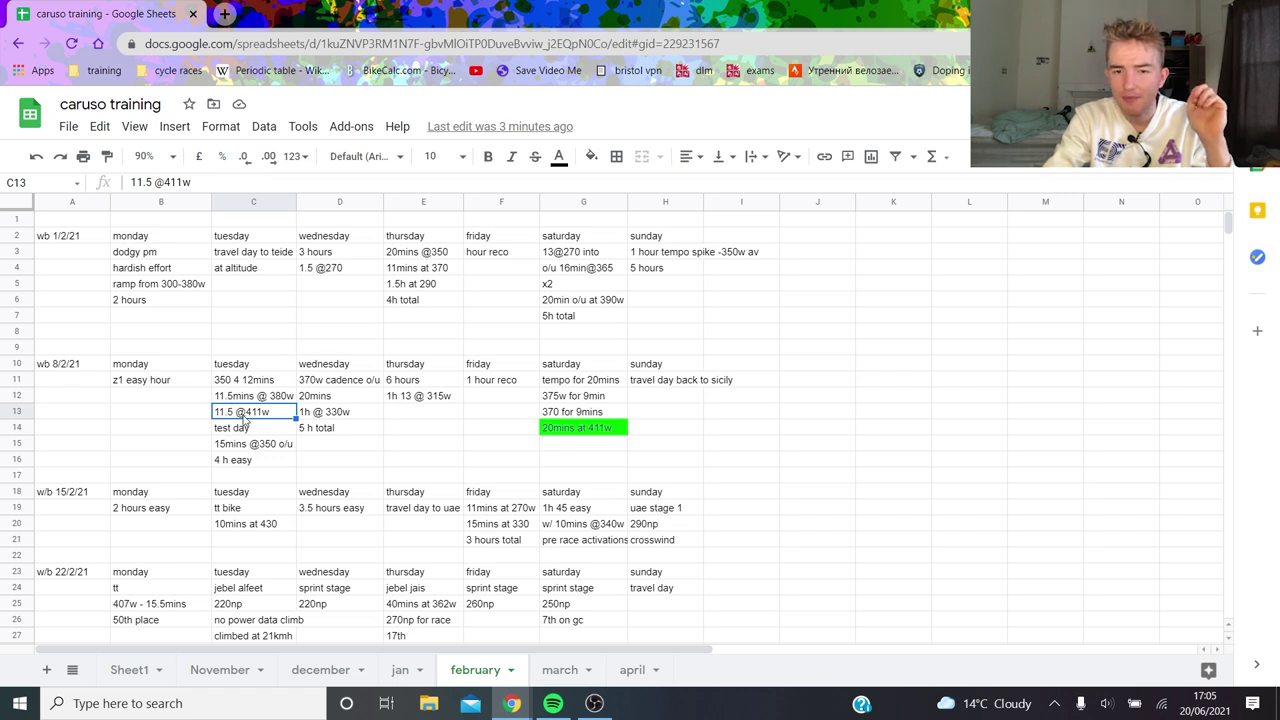
click(245, 429)
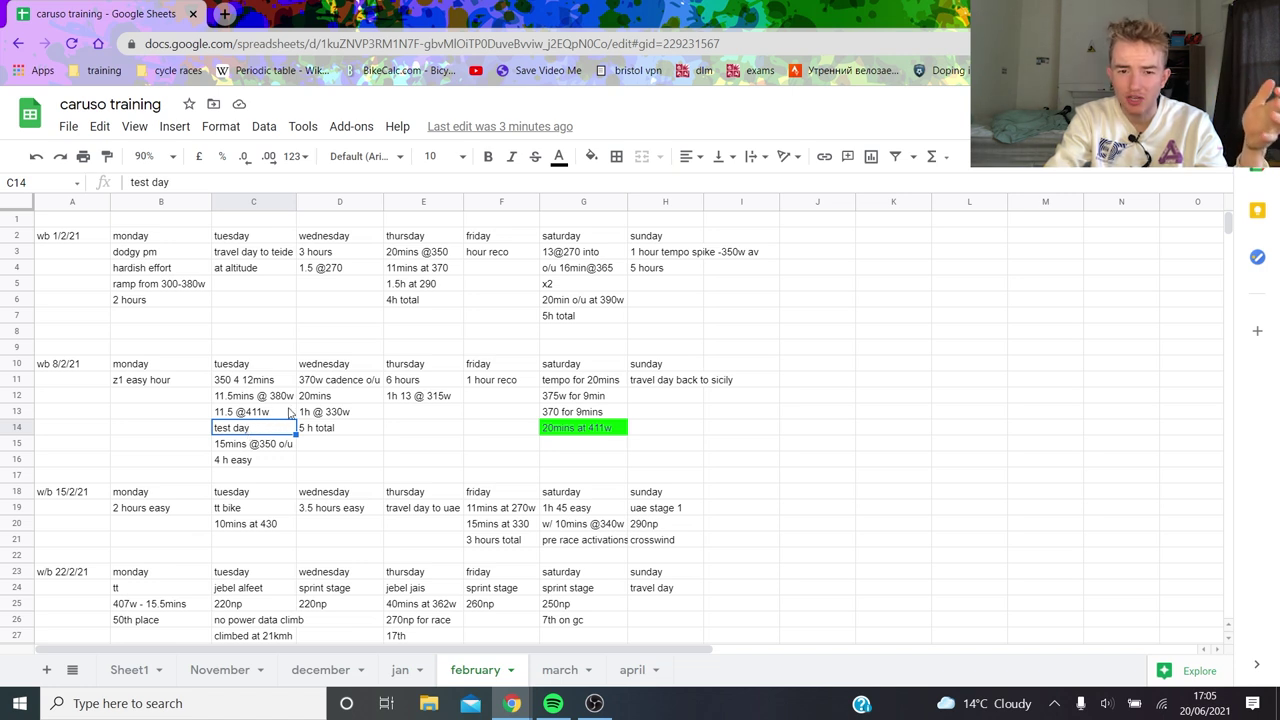
click(289, 413)
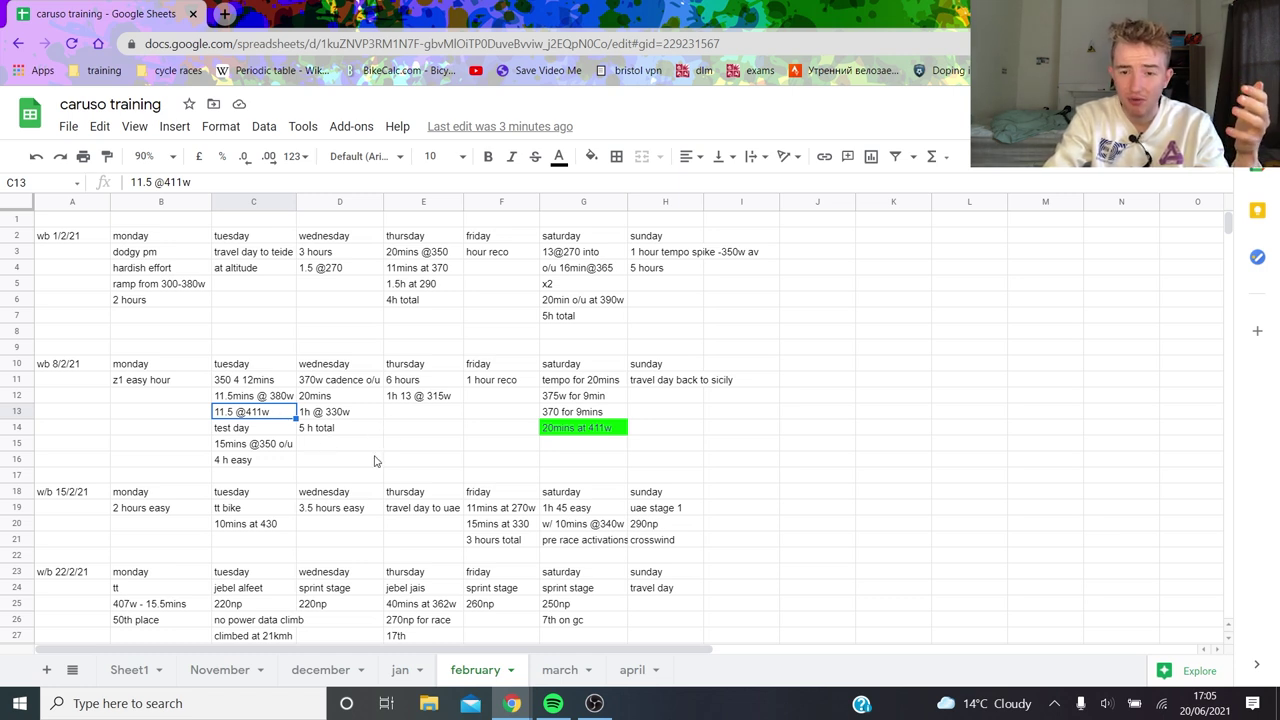
click(580, 400)
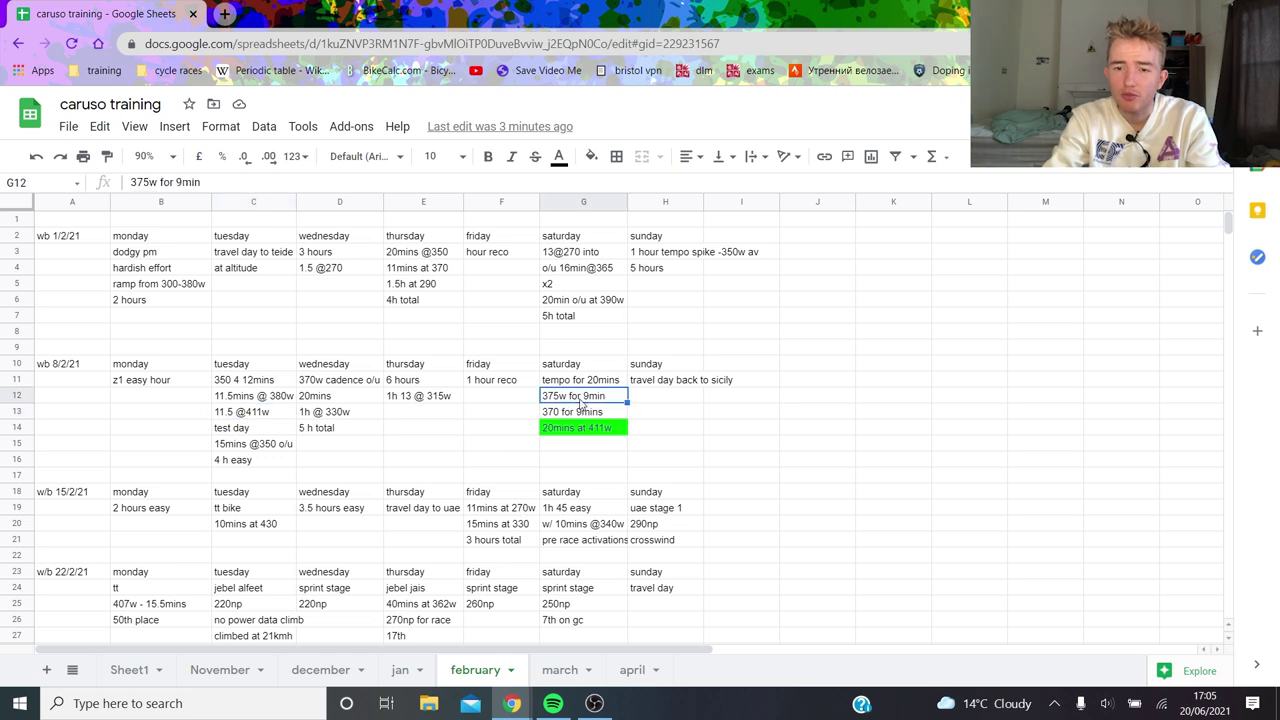
click(583, 364)
shift+click(583, 428)
click(583, 428)
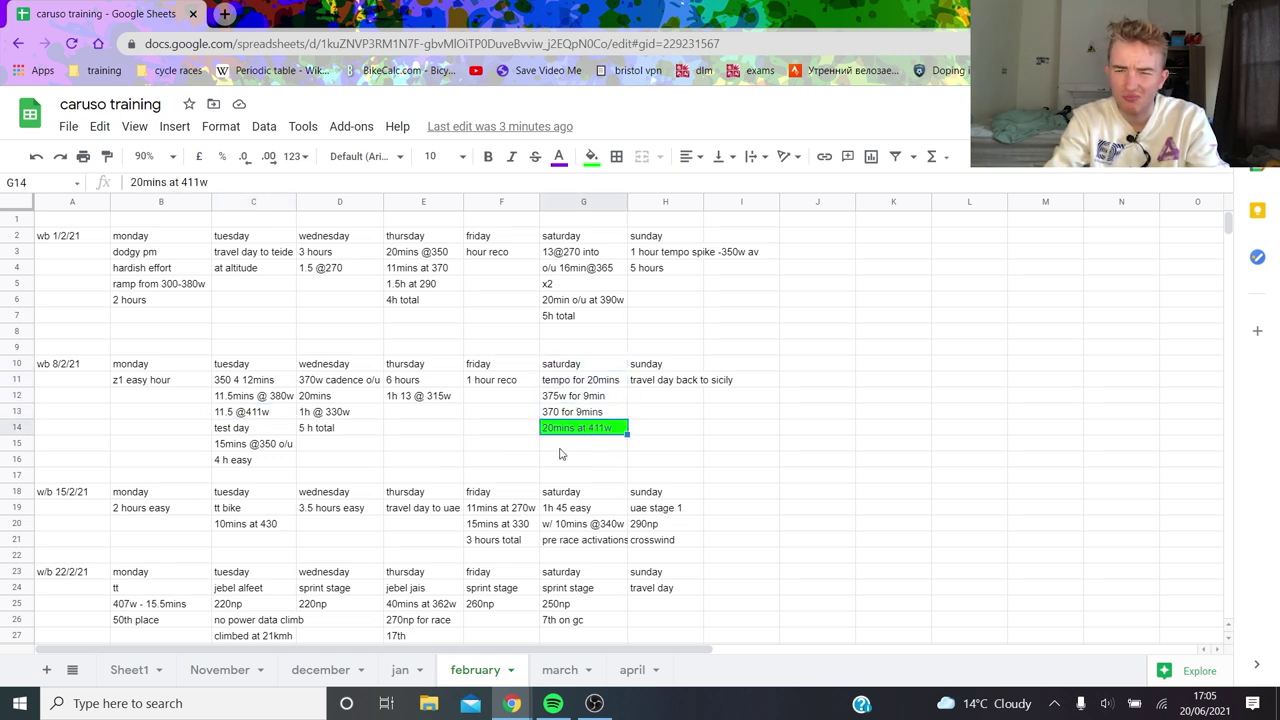
click(522, 382)
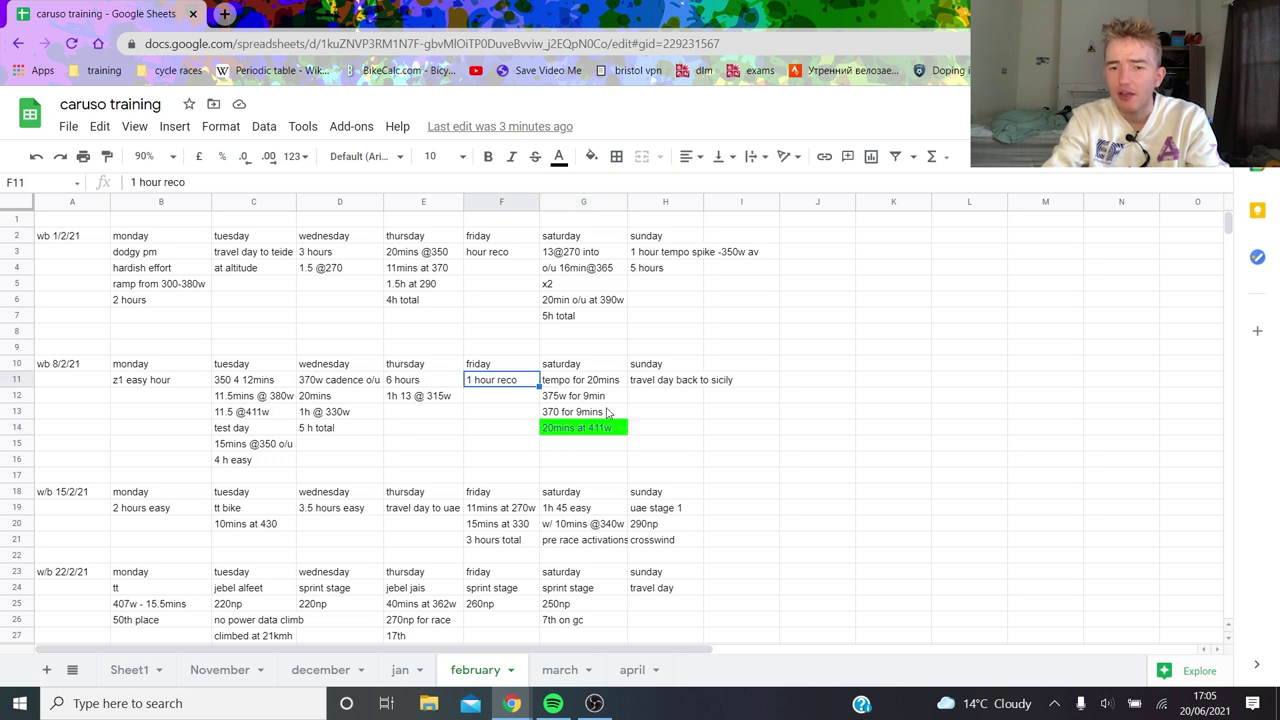
scroll(458, 390, down, 2)
click(434, 318)
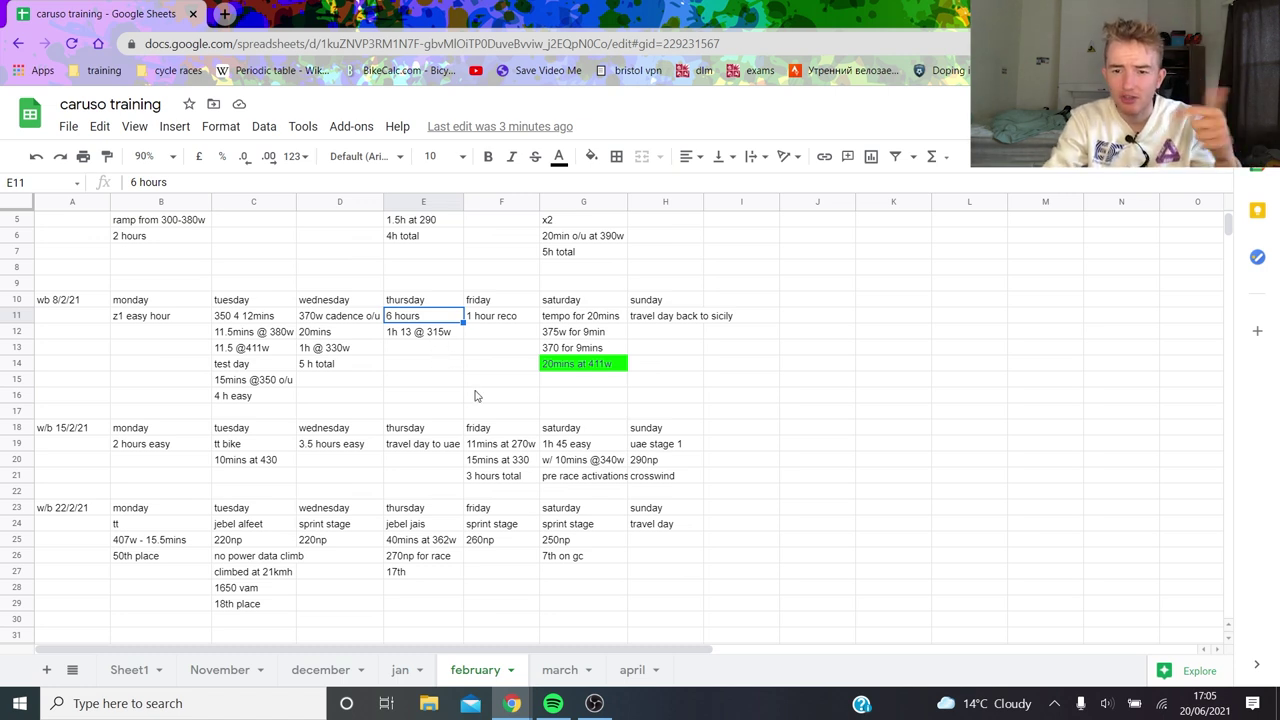
scroll(318, 424, down, 2)
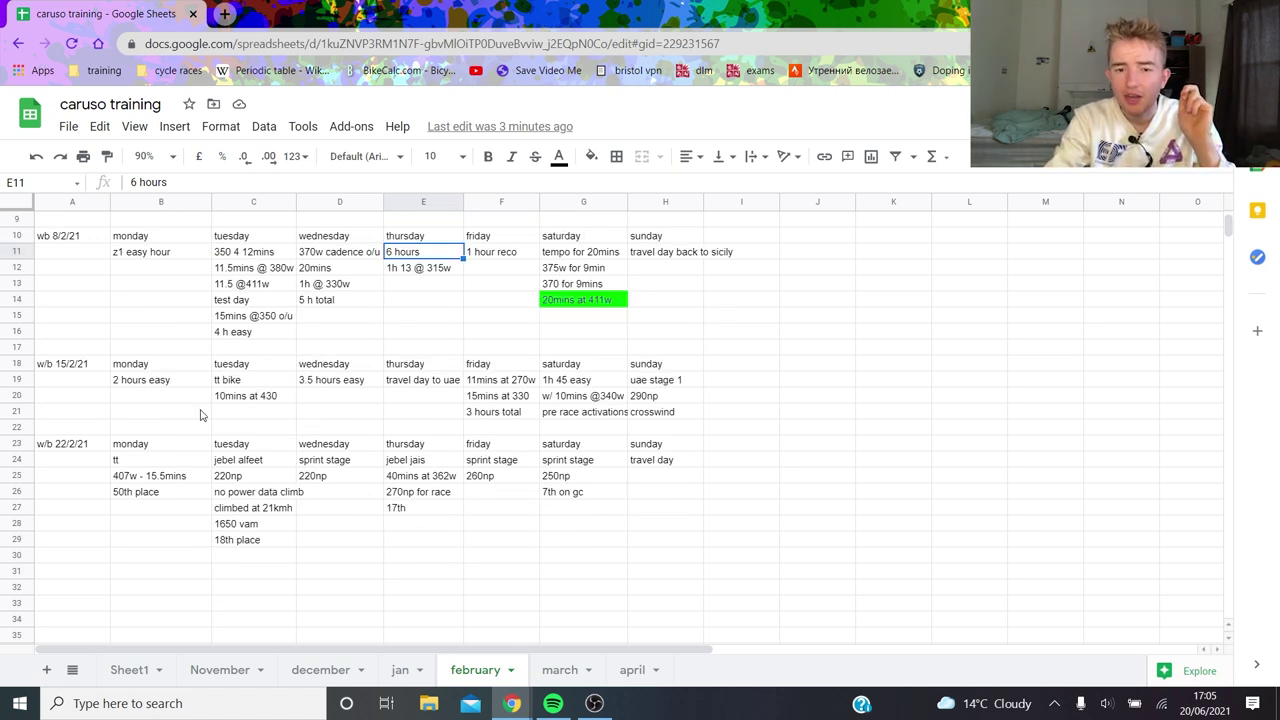
click(258, 385)
click(265, 400)
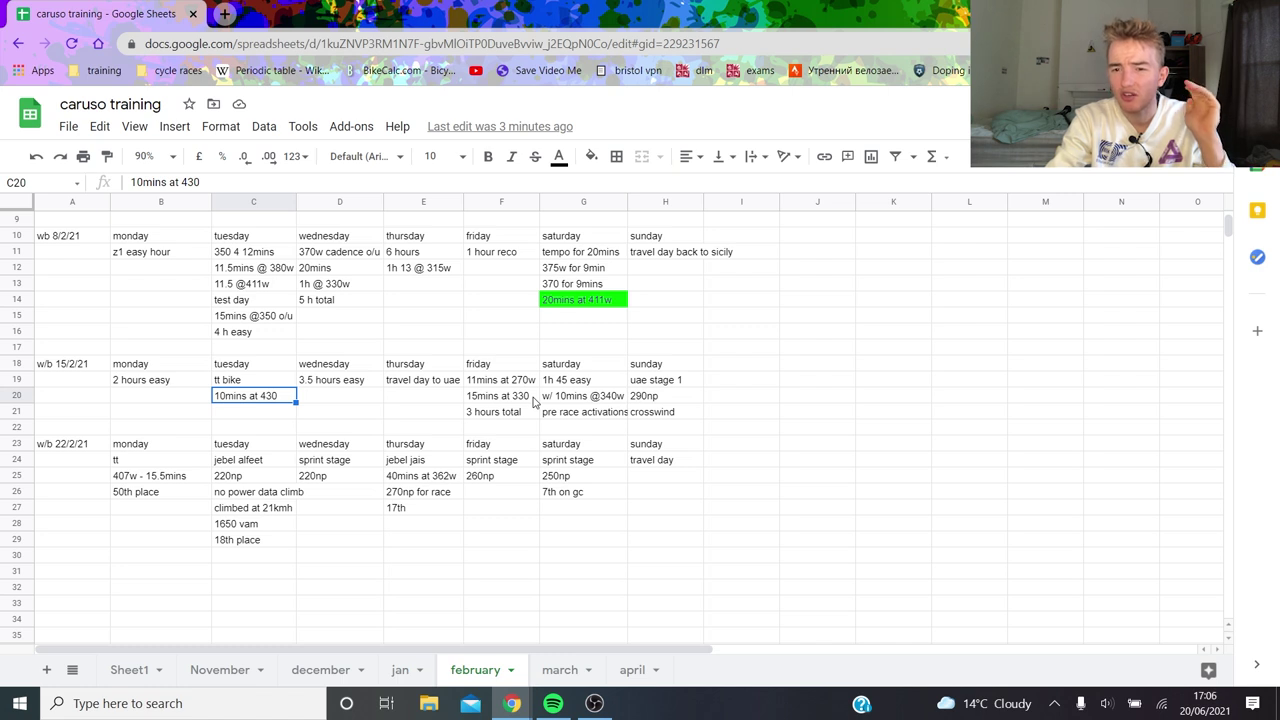
drag(660, 368, 676, 413)
click(663, 386)
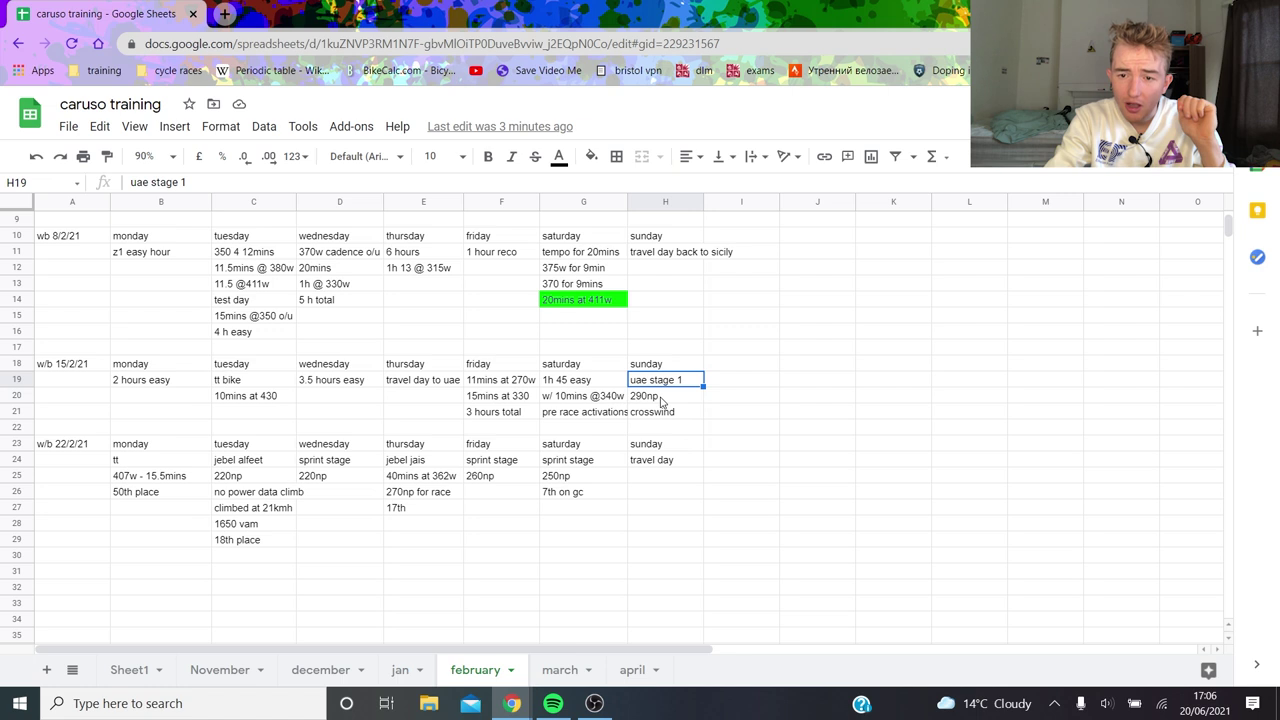
click(661, 402)
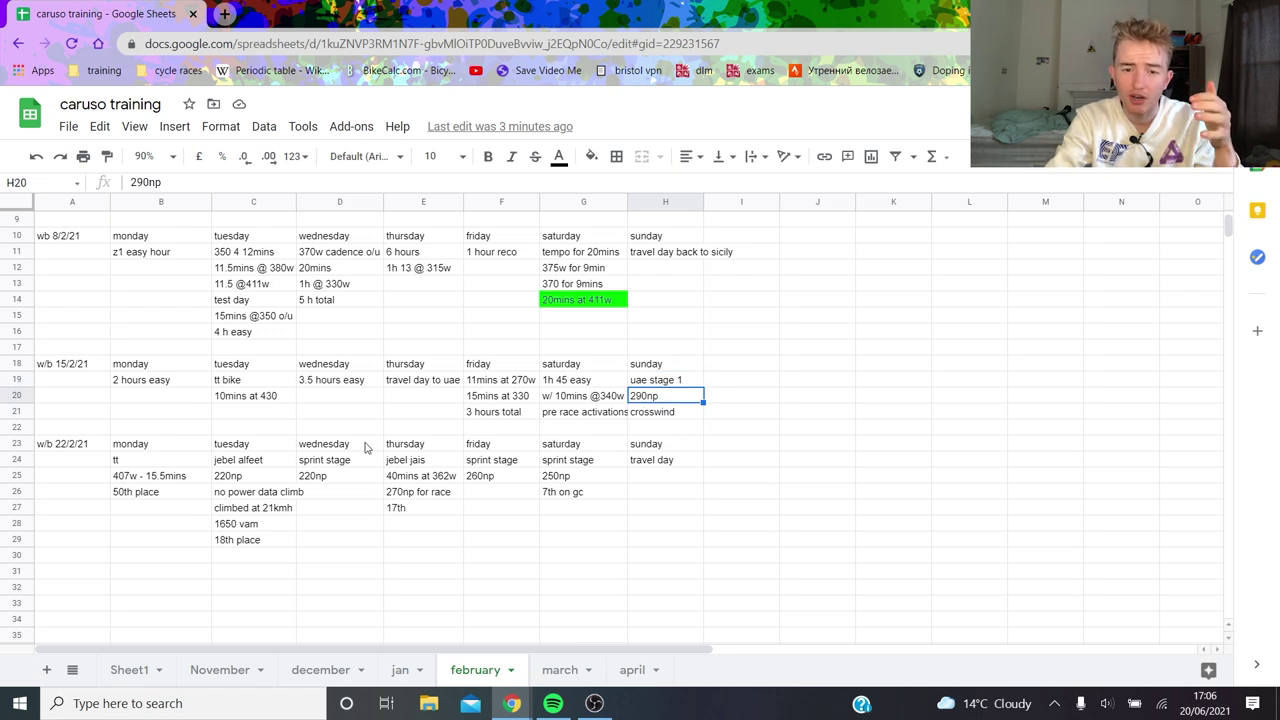
click(159, 481)
drag(159, 481, 163, 490)
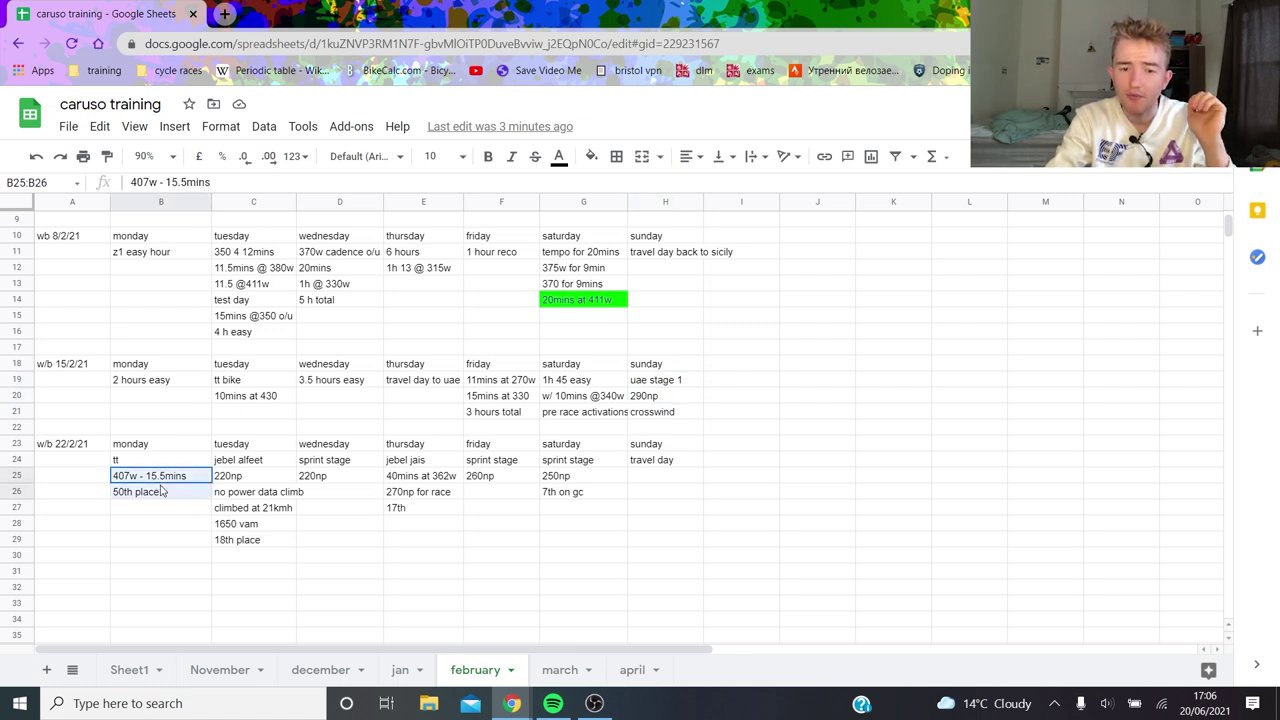
click(165, 492)
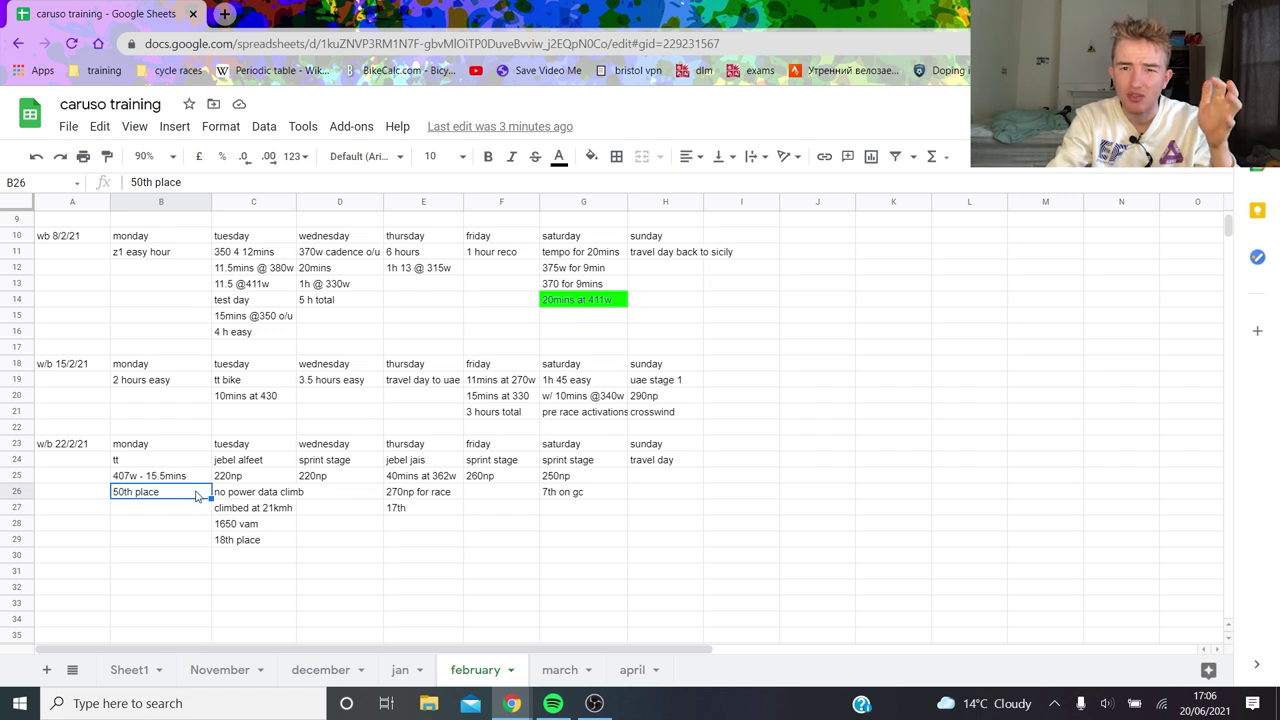
click(262, 404)
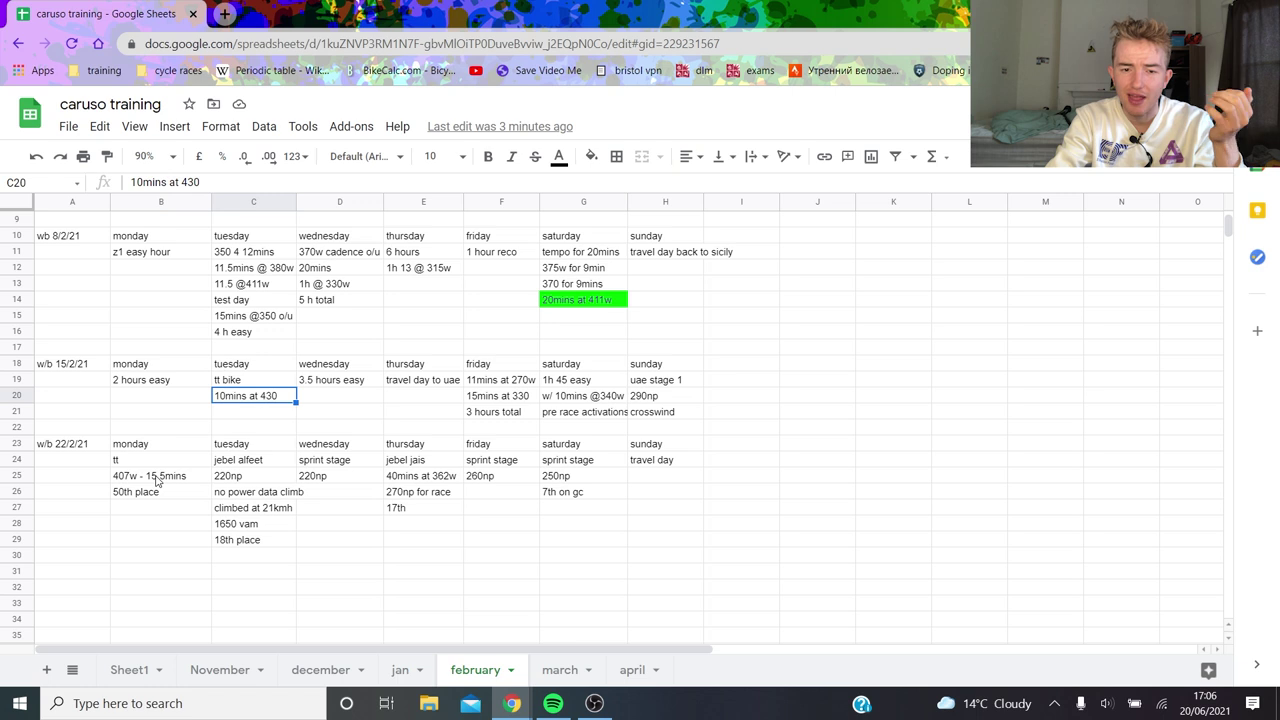
click(250, 466)
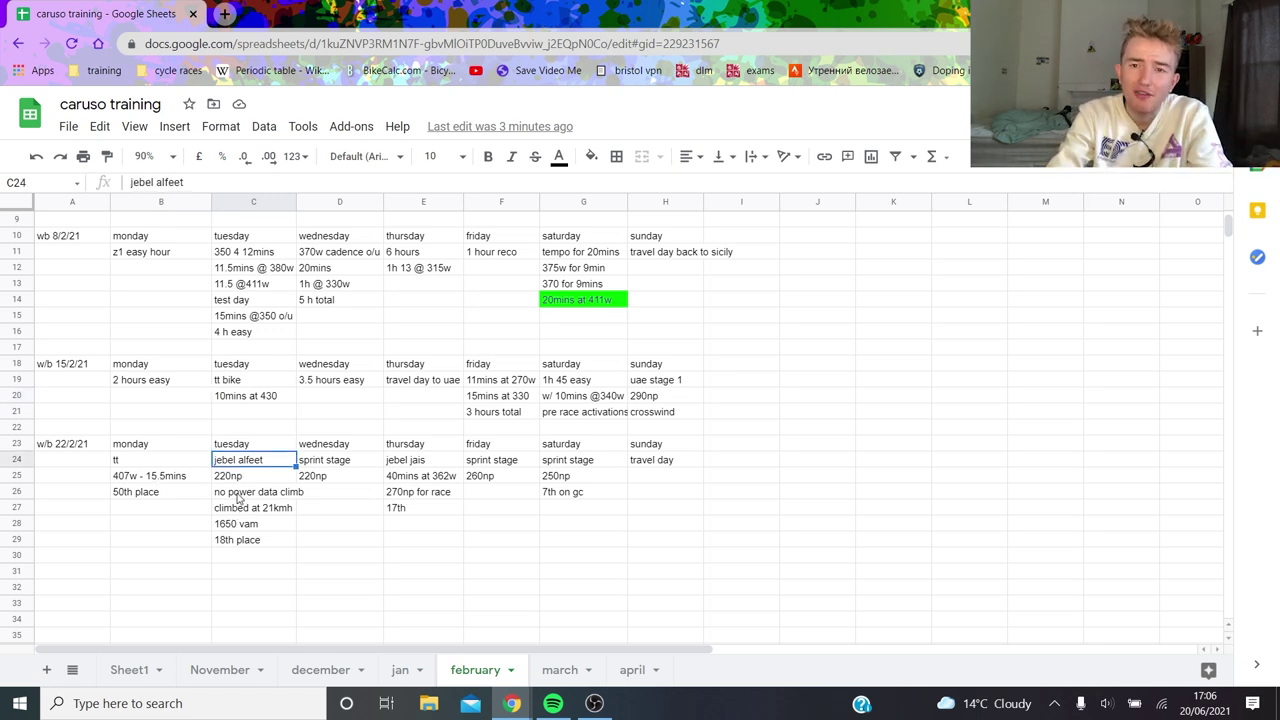
click(244, 500)
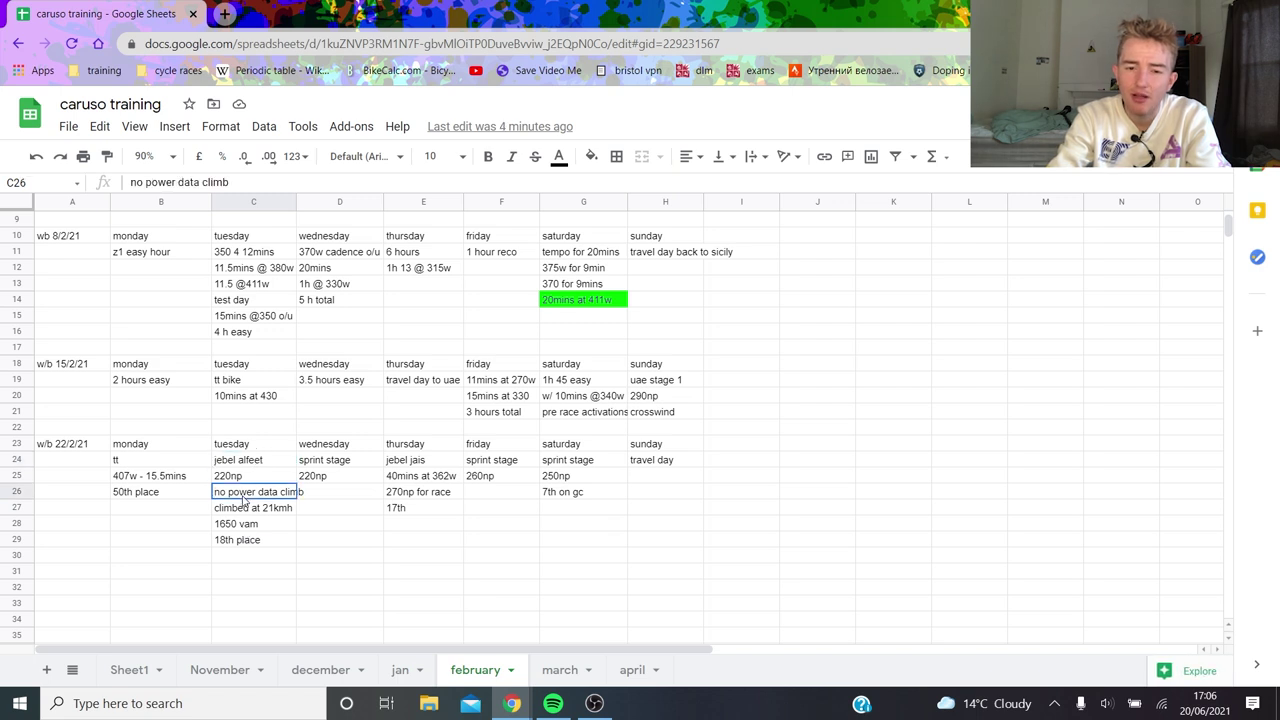
click(247, 540)
click(250, 524)
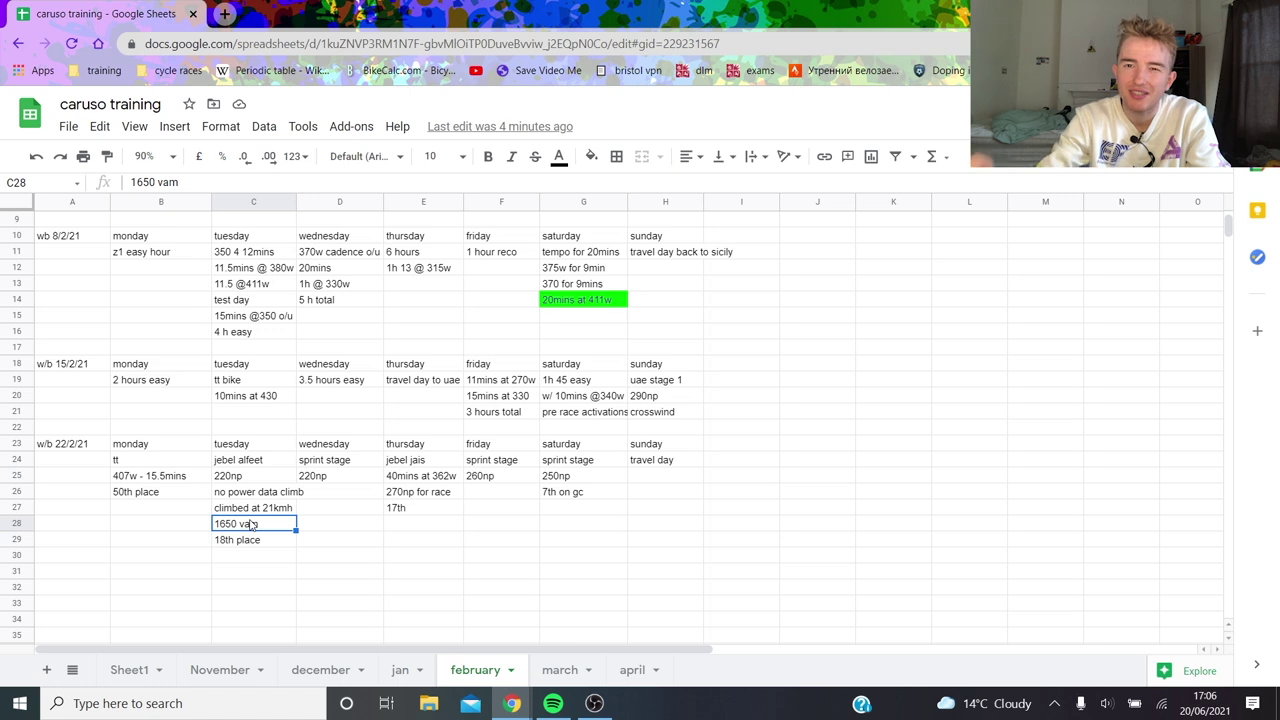
click(364, 478)
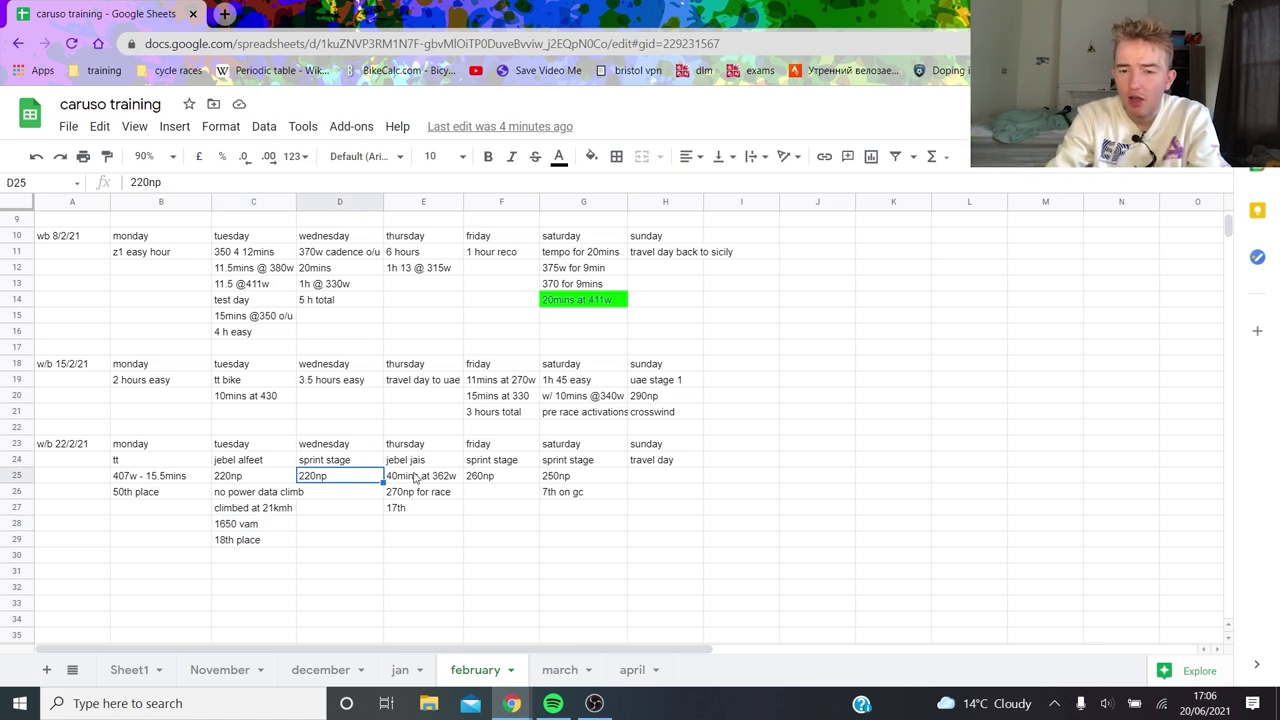
click(444, 465)
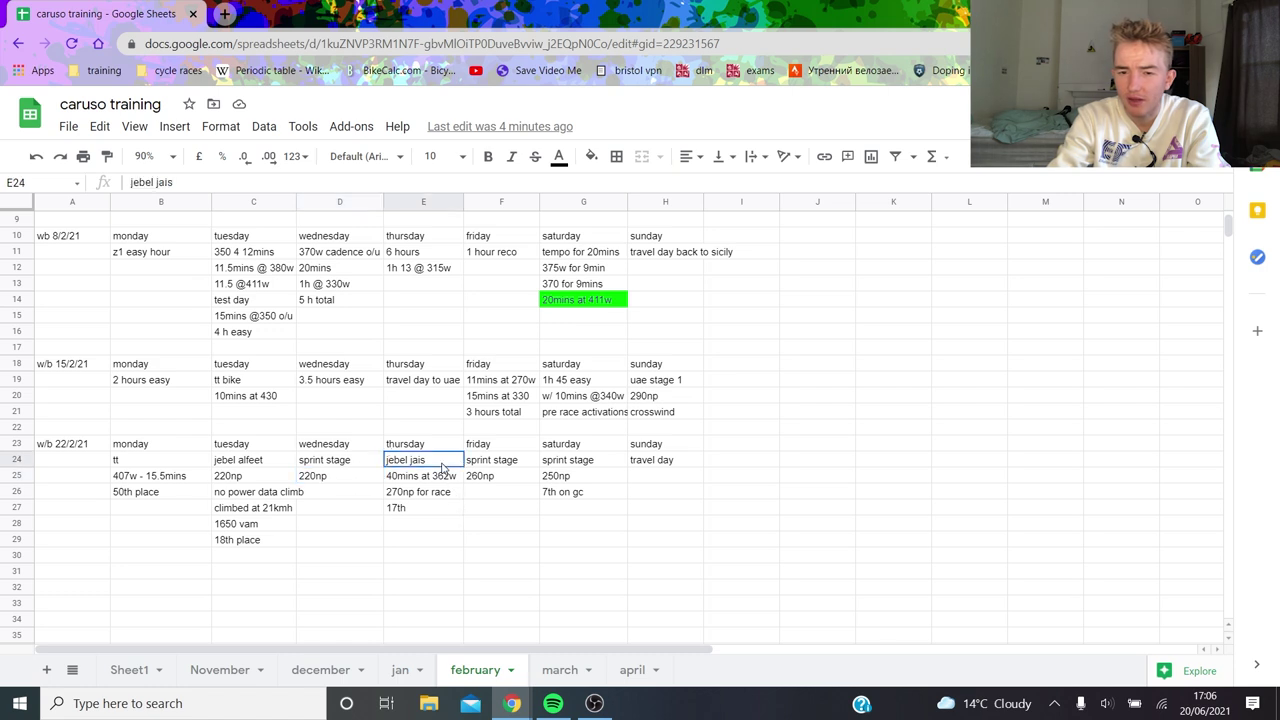
click(445, 478)
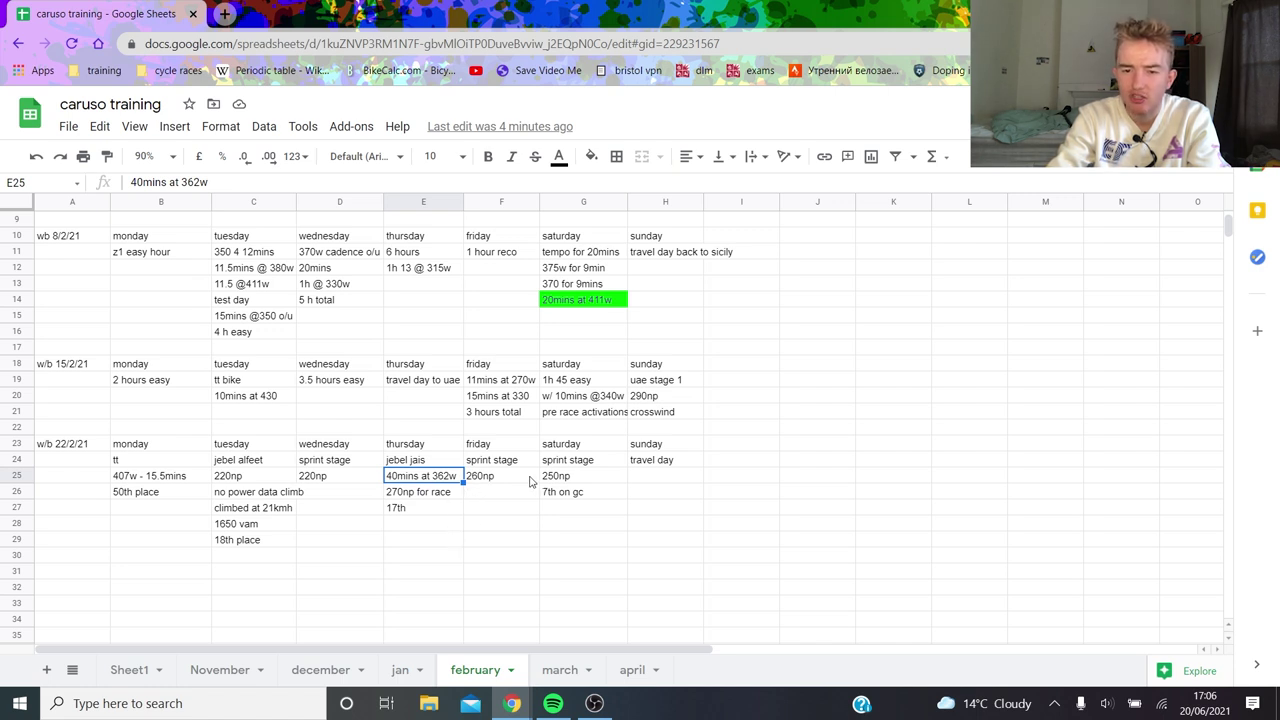
click(577, 495)
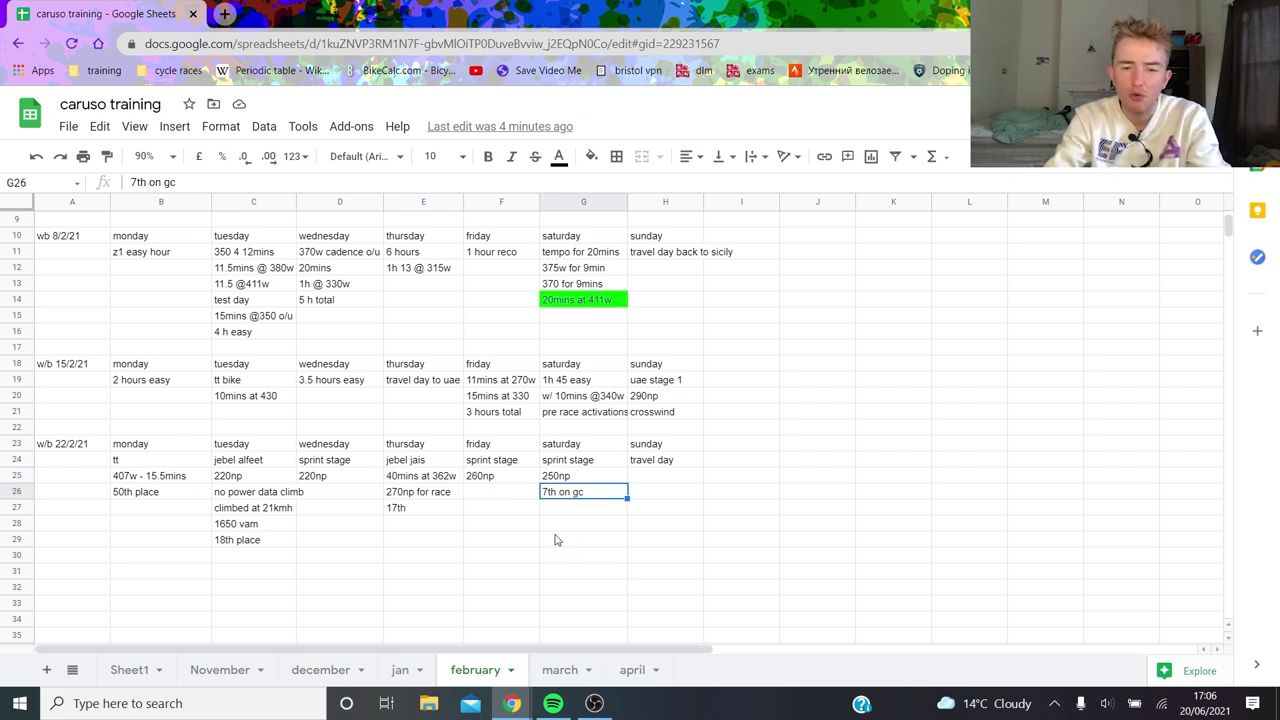
click(283, 448)
click(266, 459)
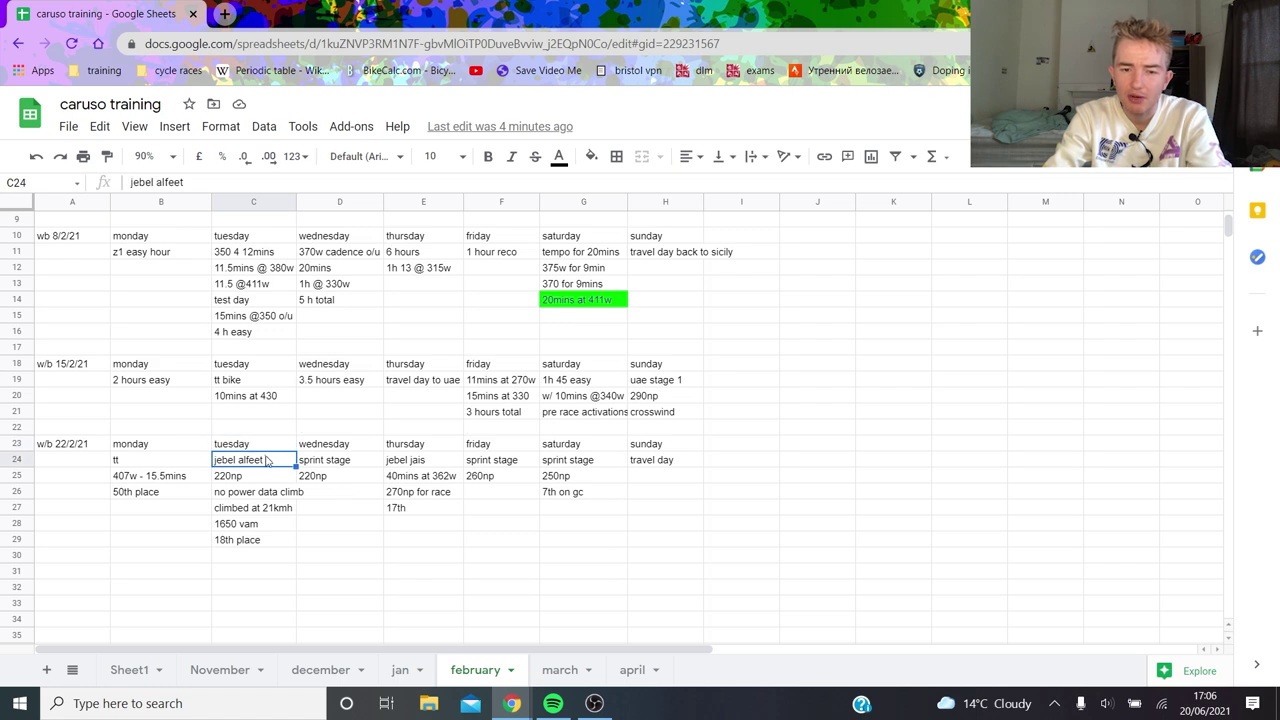
click(645, 389)
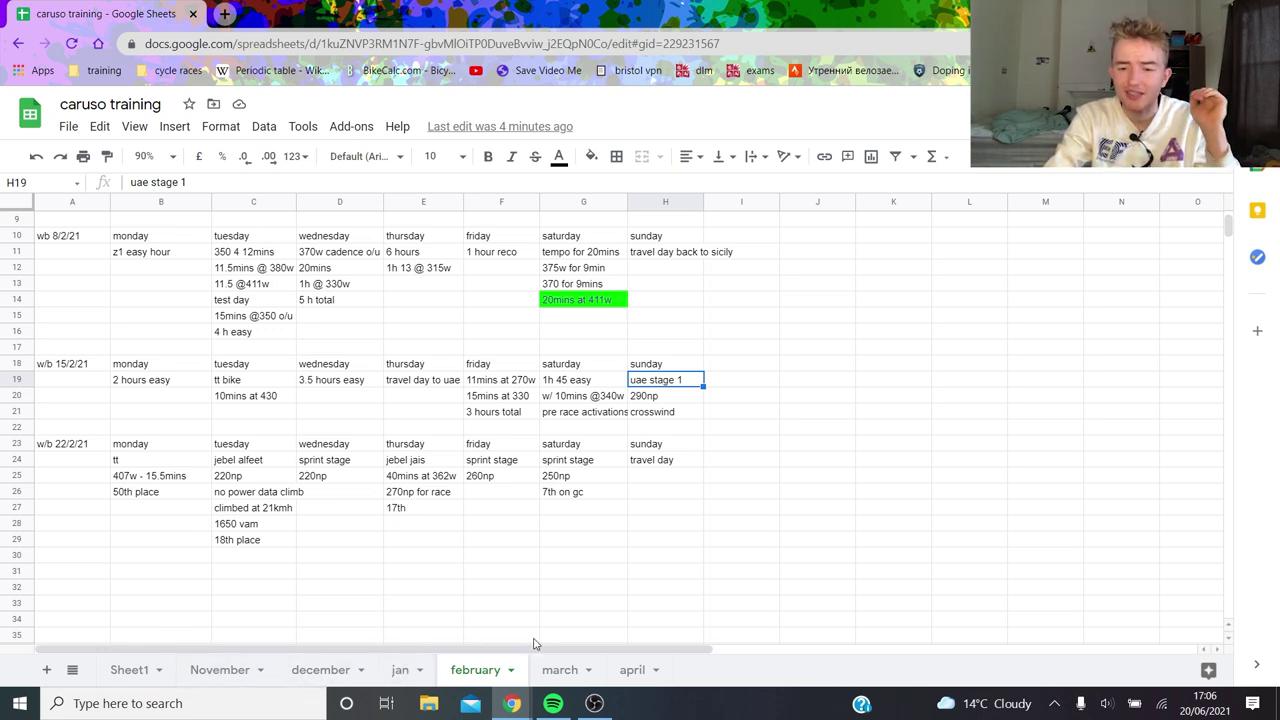
click(559, 670)
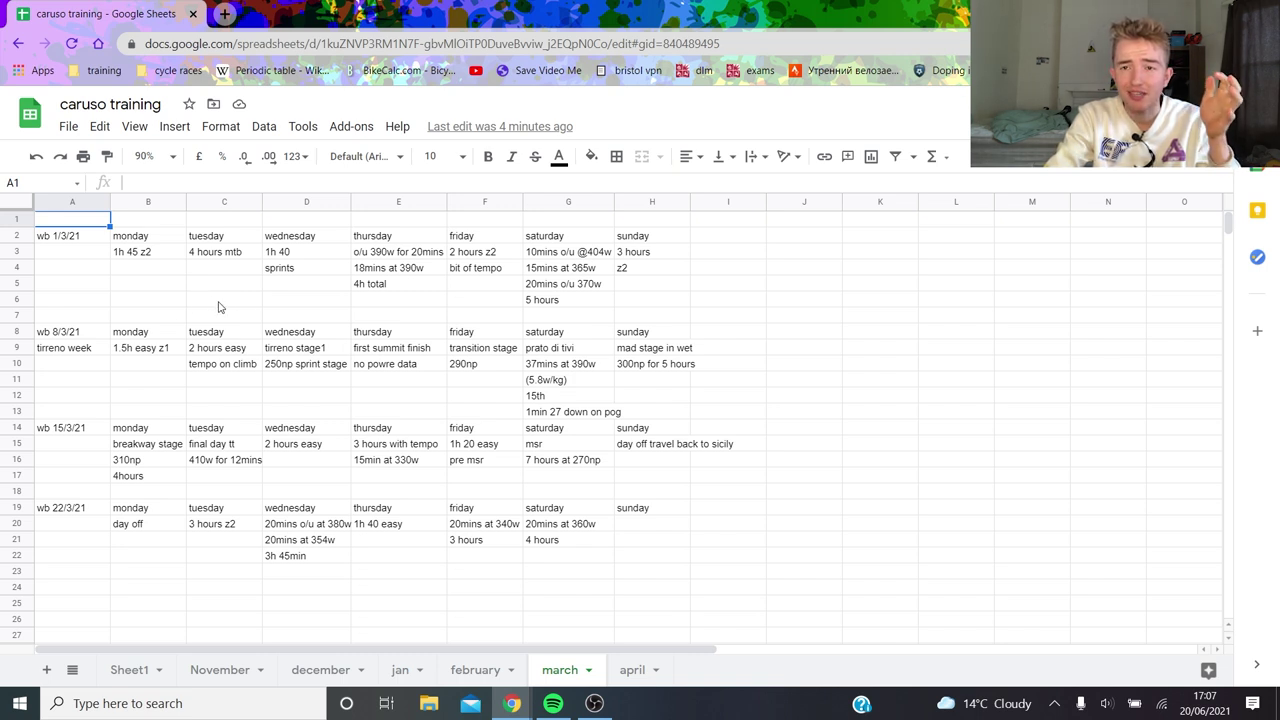
Step: Review week 1/3/21: Monday 1h 45 z2, Thursday 18mins at 390w and o/u 390w, Saturday intervals, Sunday 3 hours
click(150, 270)
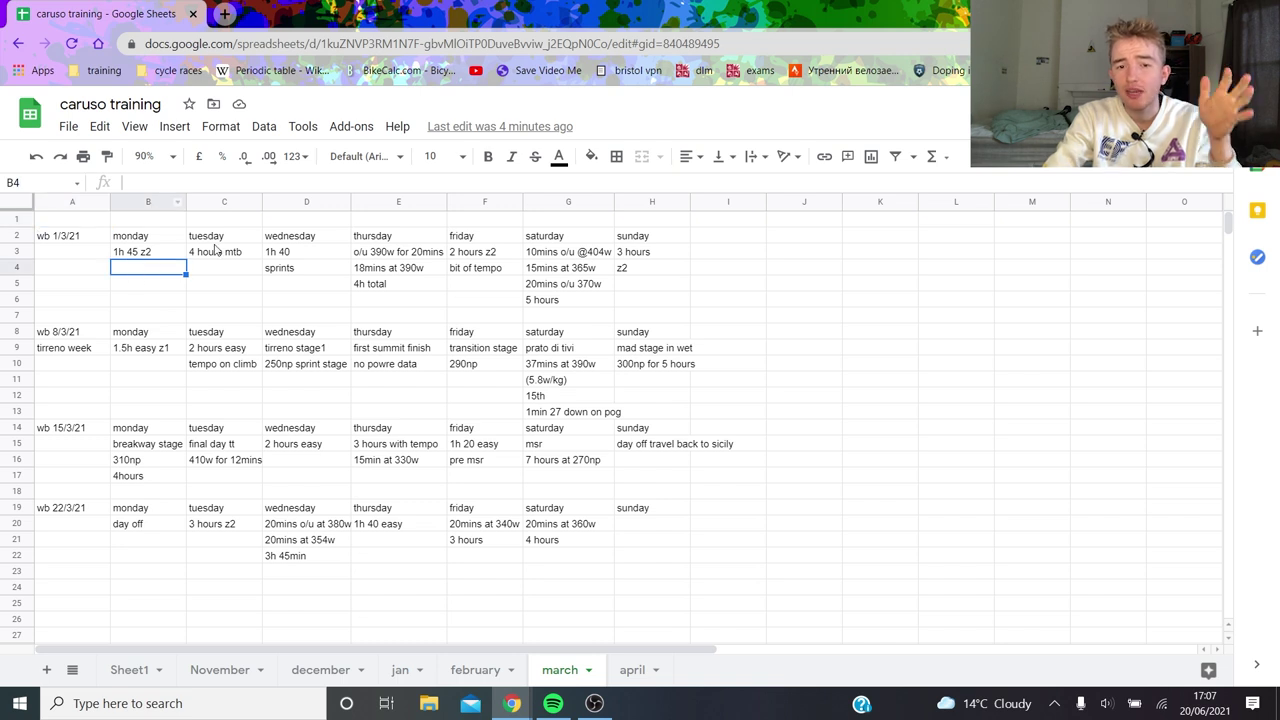
click(193, 253)
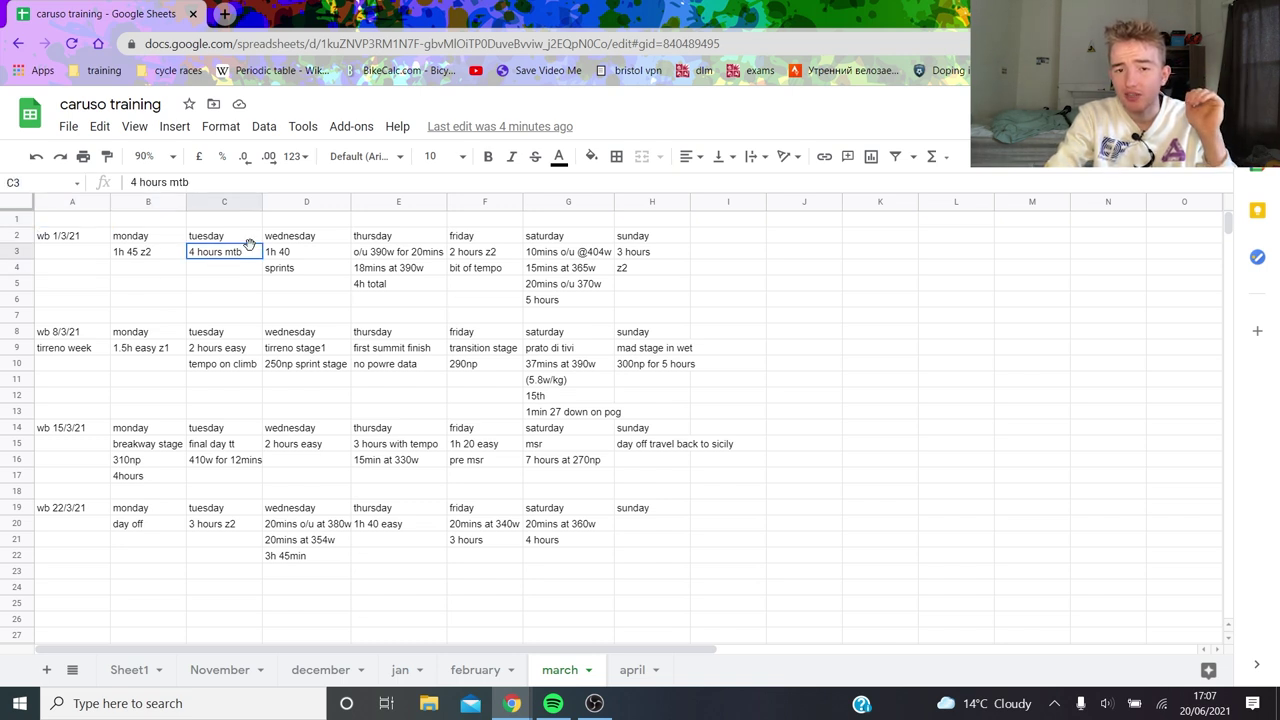
click(166, 251)
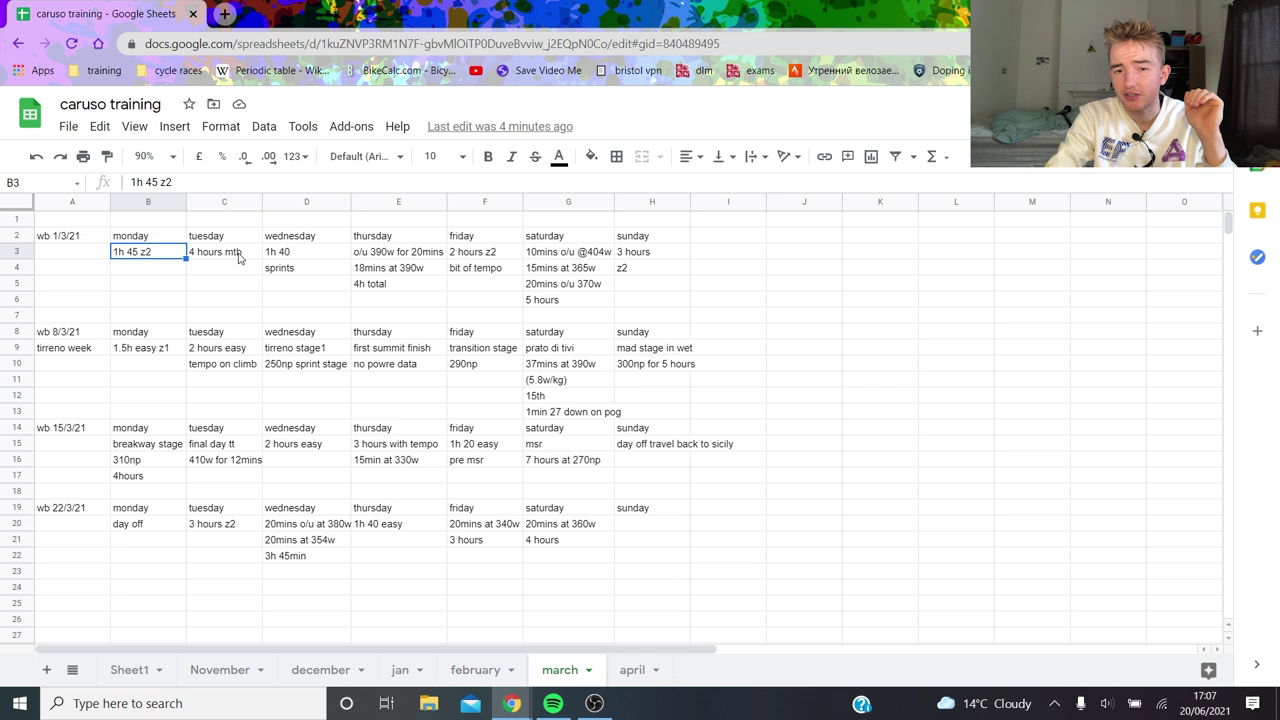
drag(380, 251, 403, 290)
click(395, 270)
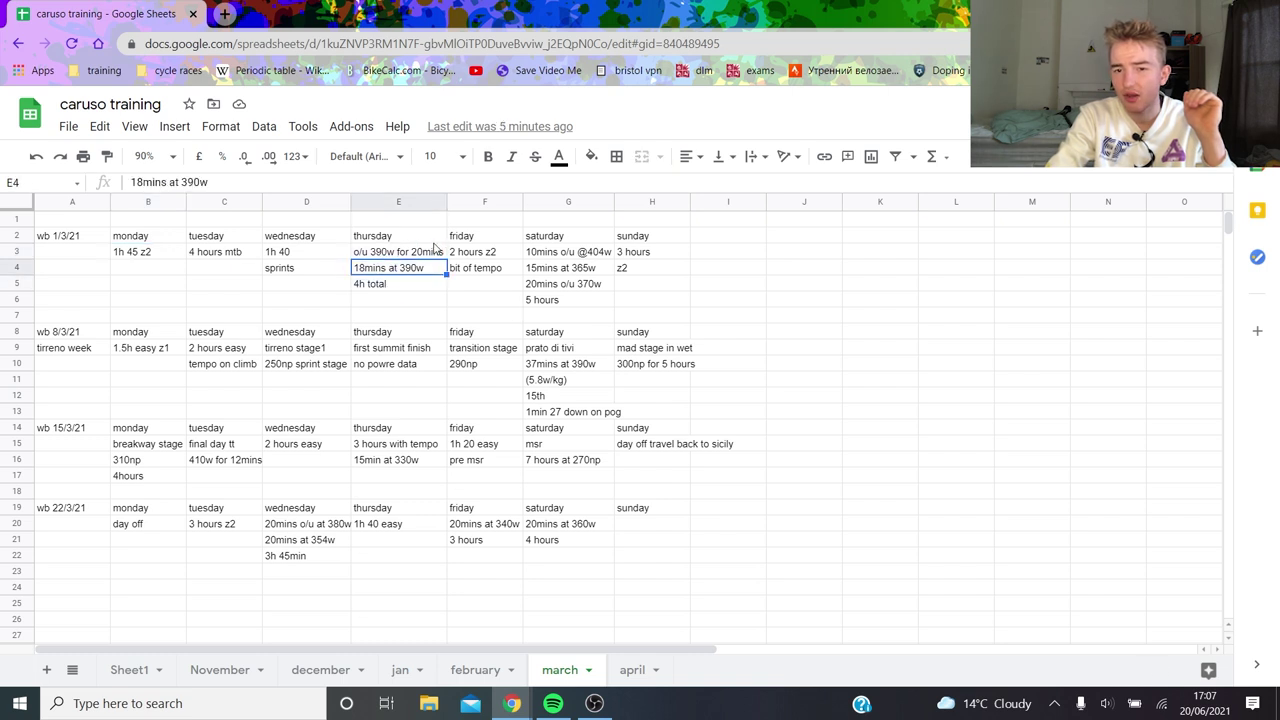
click(433, 256)
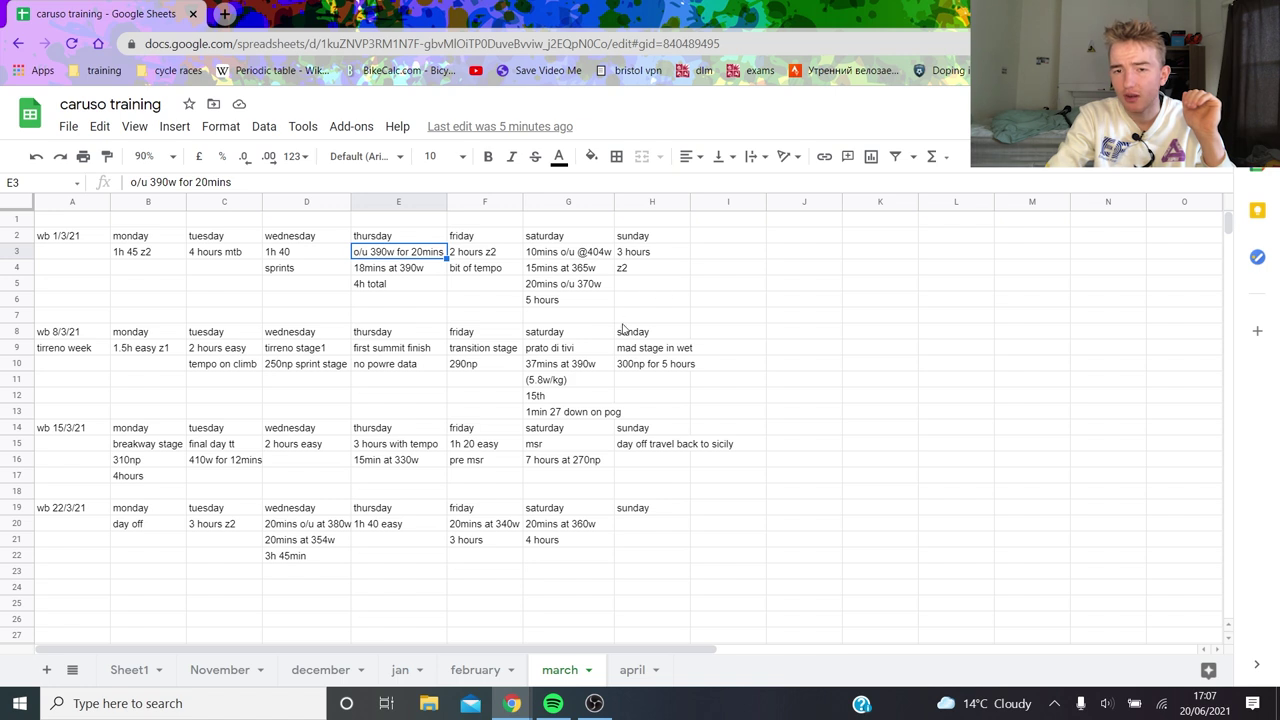
drag(578, 254, 589, 290)
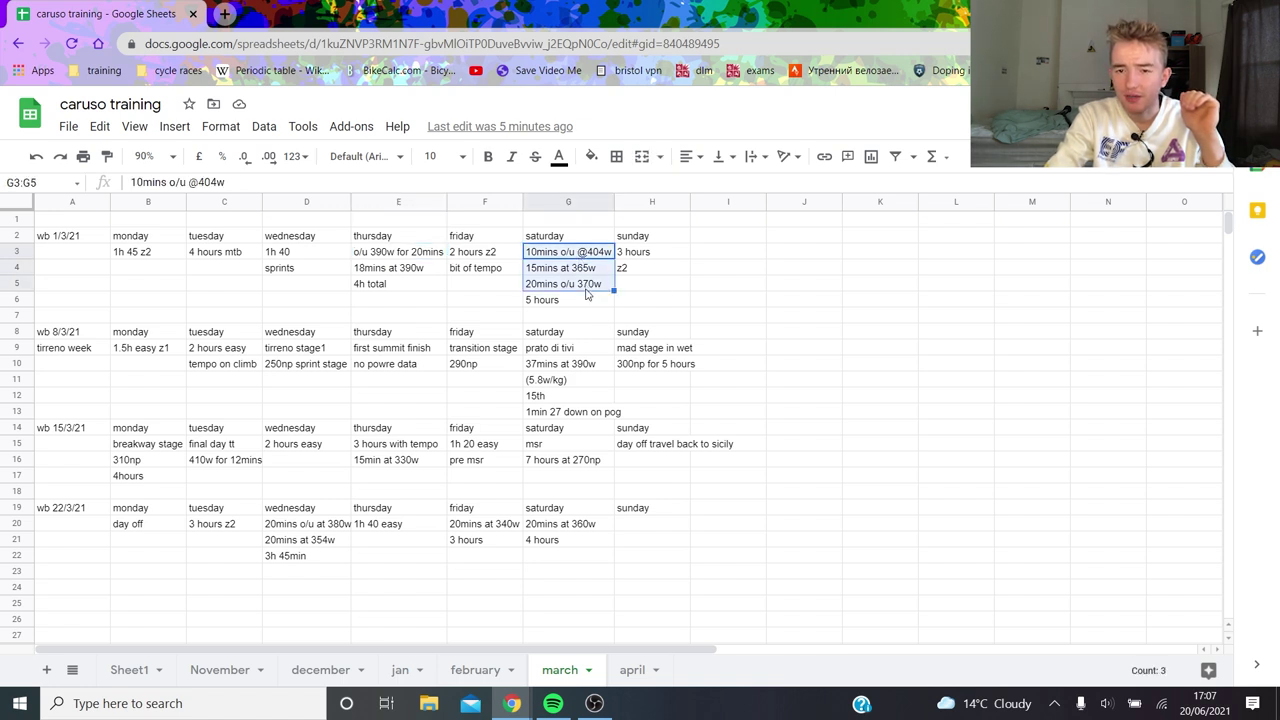
click(669, 256)
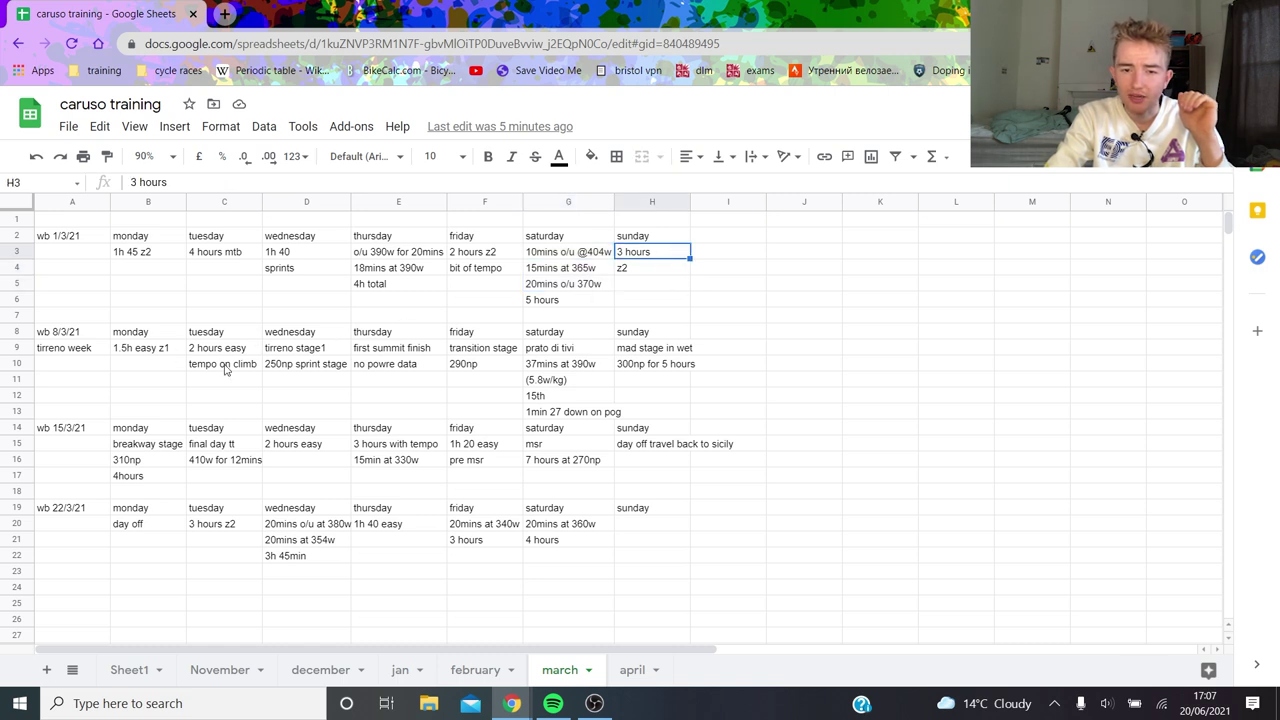
Step: Review the race stages: 250np sprint stage, Thursday's missing power, Friday's 290np stage, Saturday's 15th, 1min 27 down
click(319, 354)
click(308, 368)
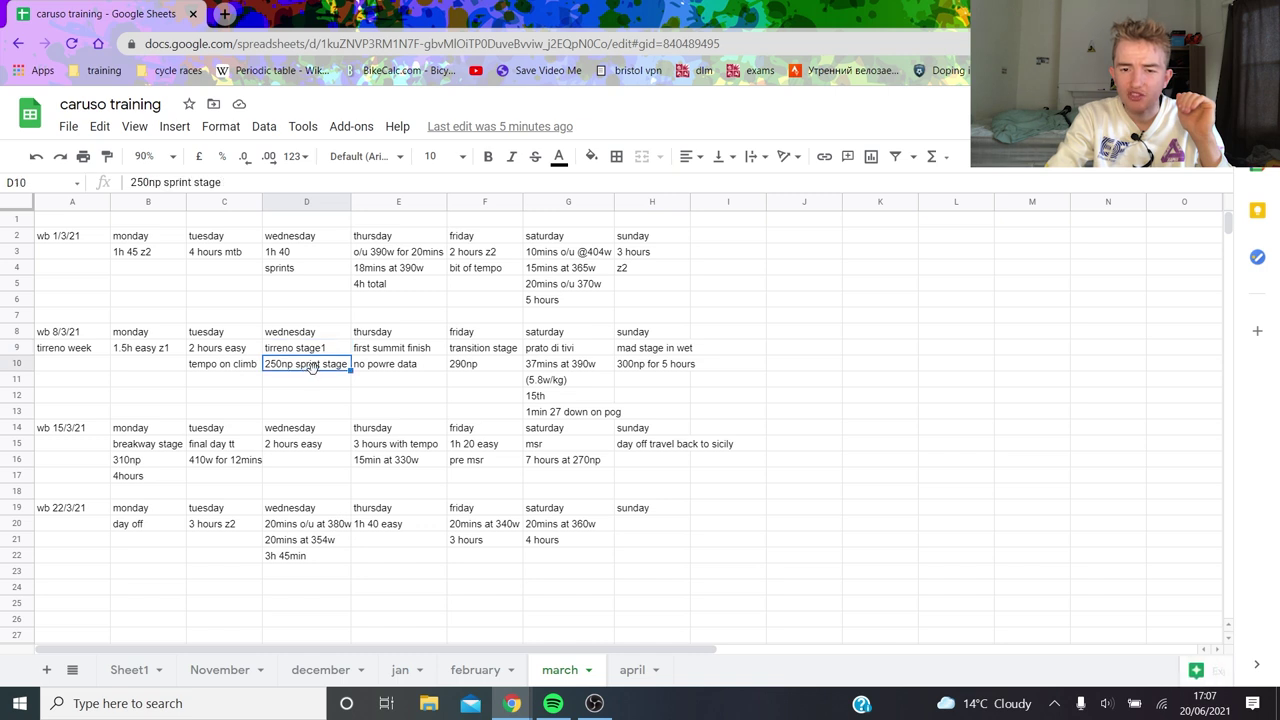
click(412, 367)
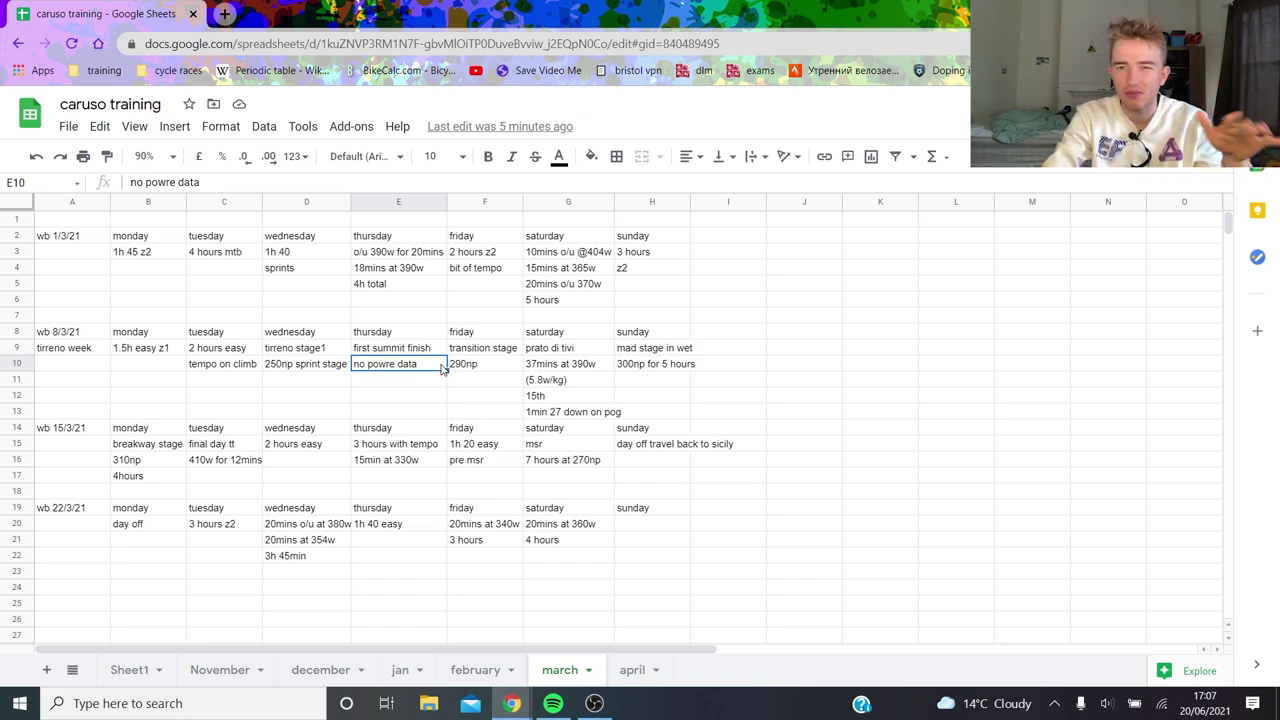
click(484, 350)
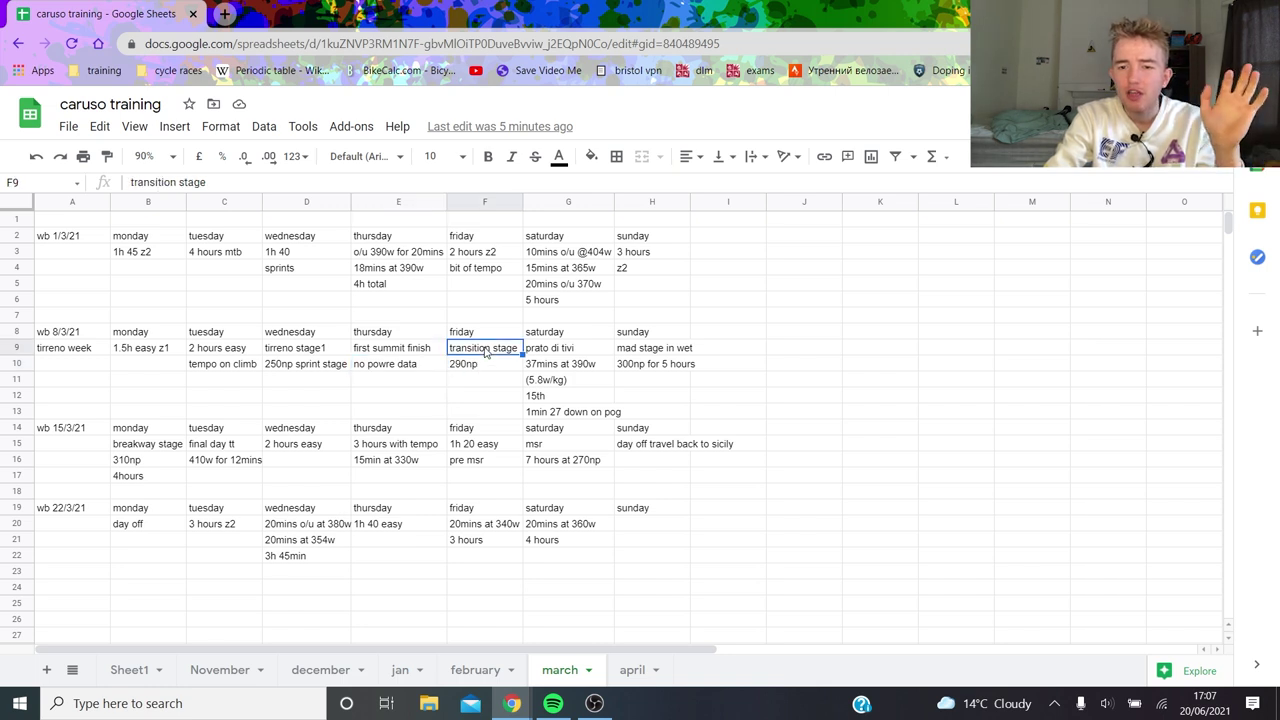
click(490, 366)
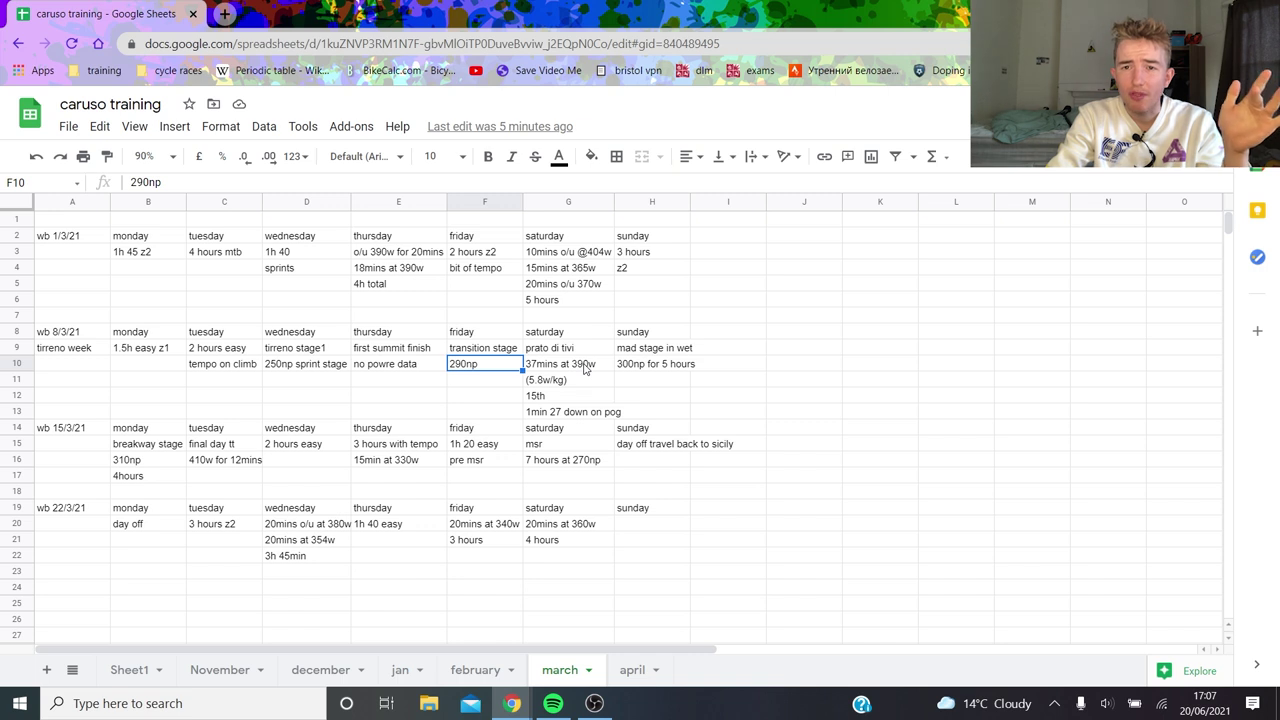
click(585, 369)
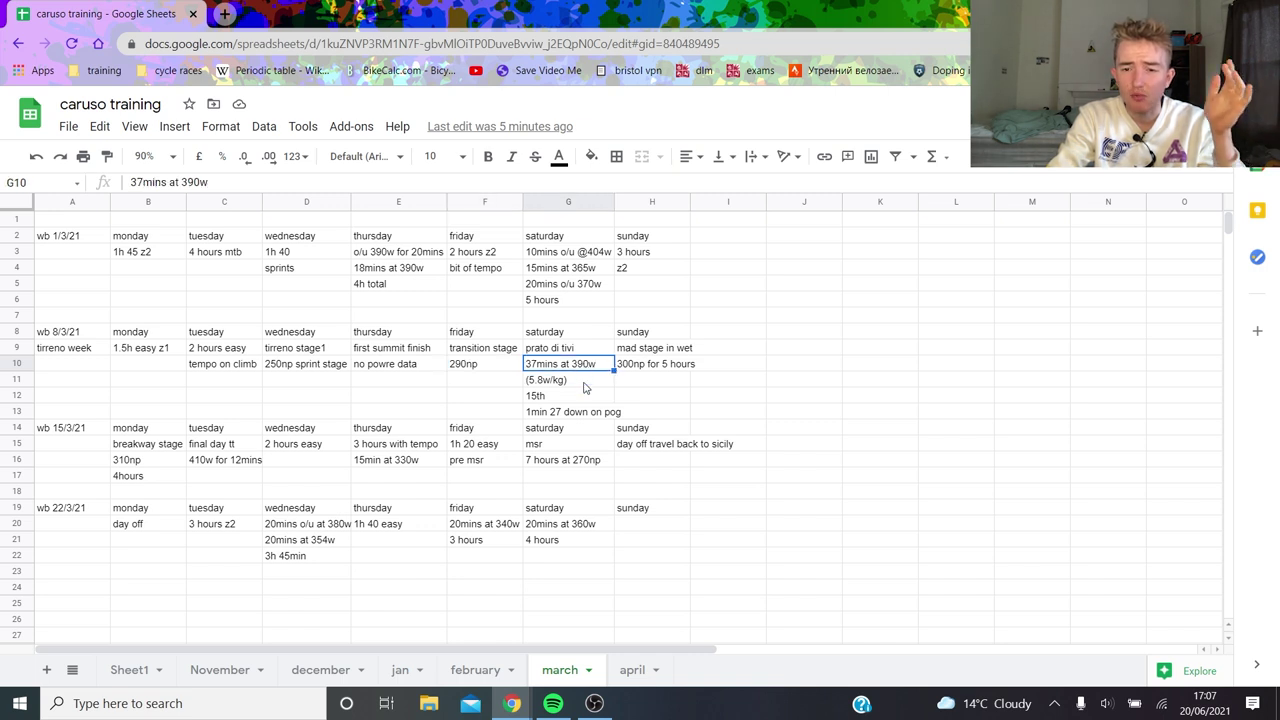
click(586, 383)
click(577, 398)
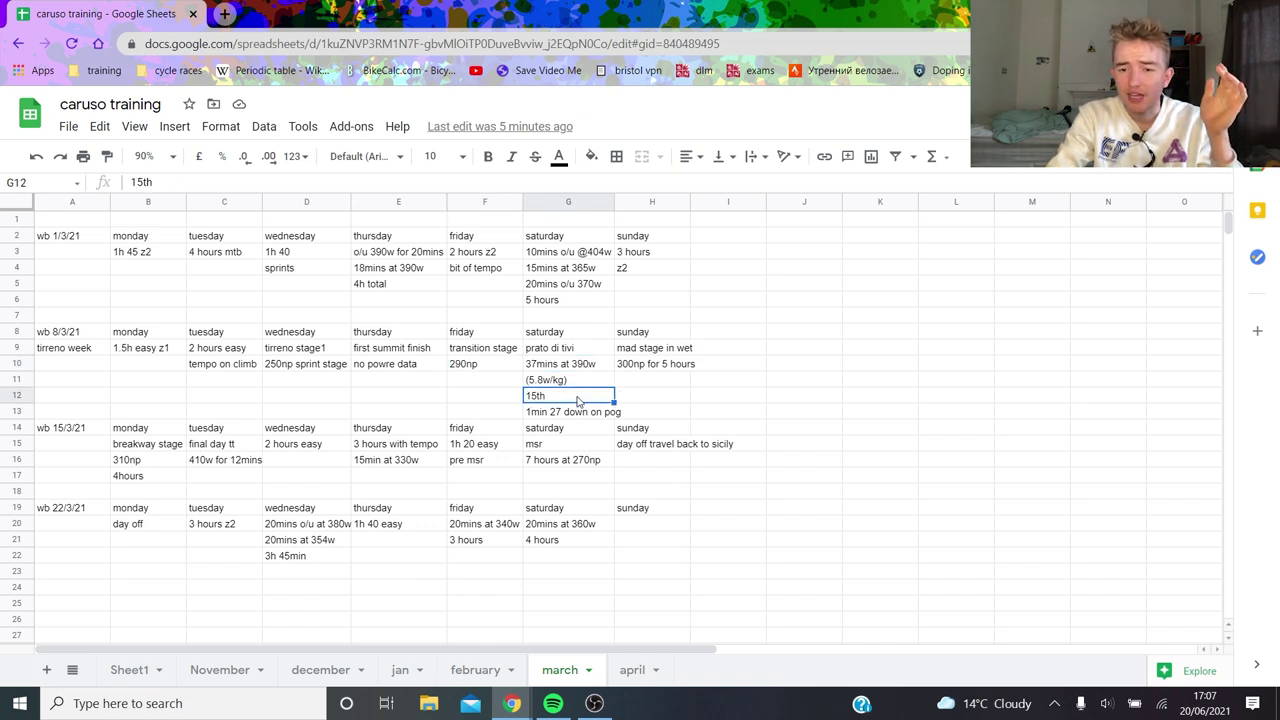
click(577, 412)
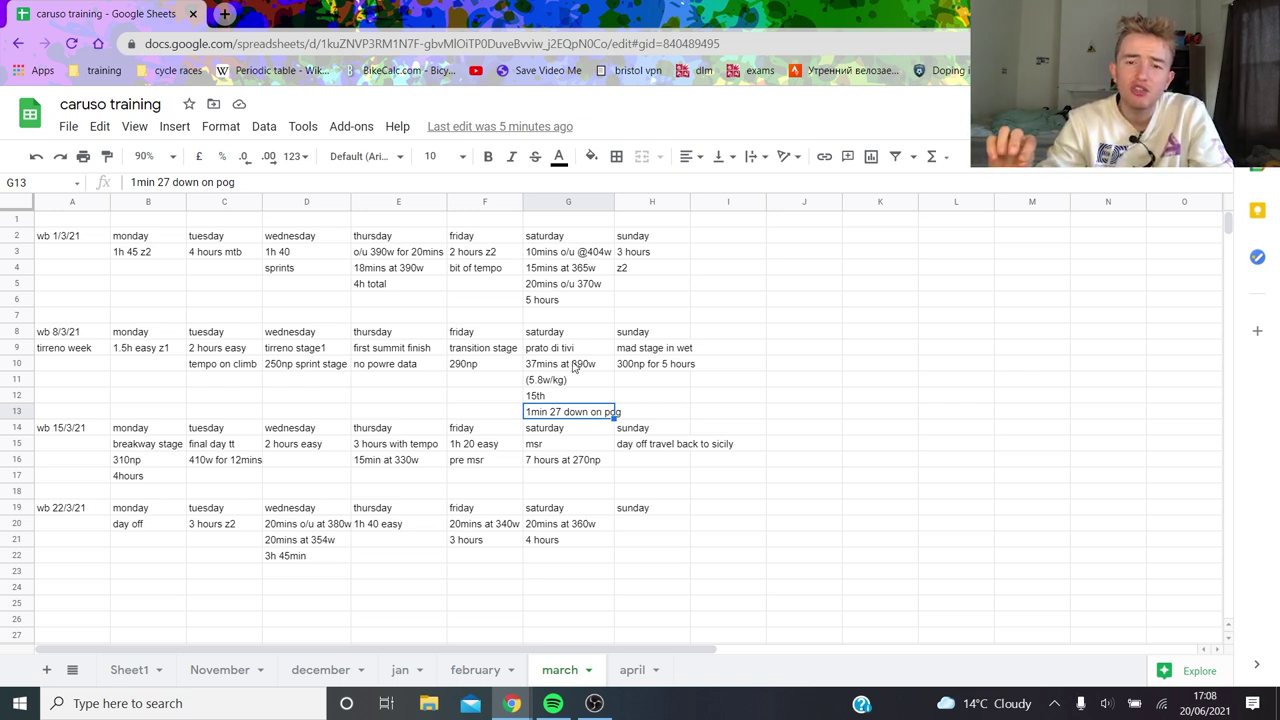
Step: Revisit Thursday's o/u 390w session and Sunday's mad stage in the wet
click(403, 256)
click(422, 283)
click(424, 260)
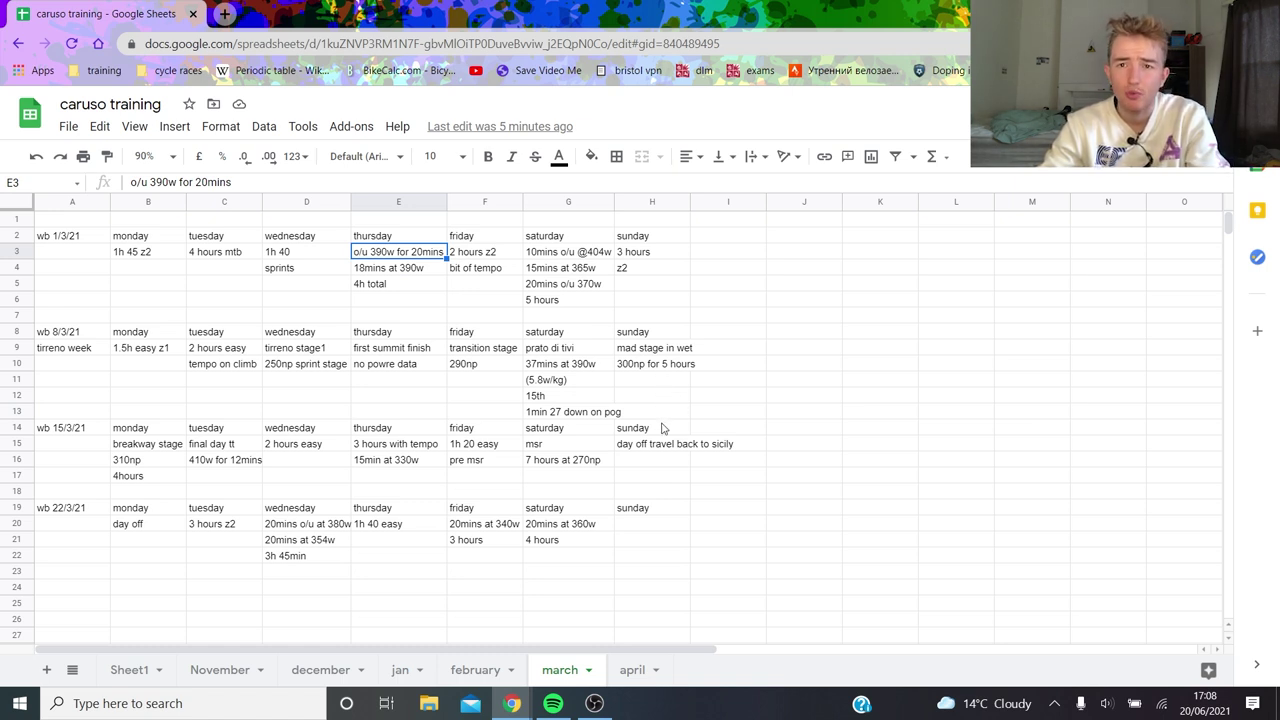
click(658, 366)
click(652, 352)
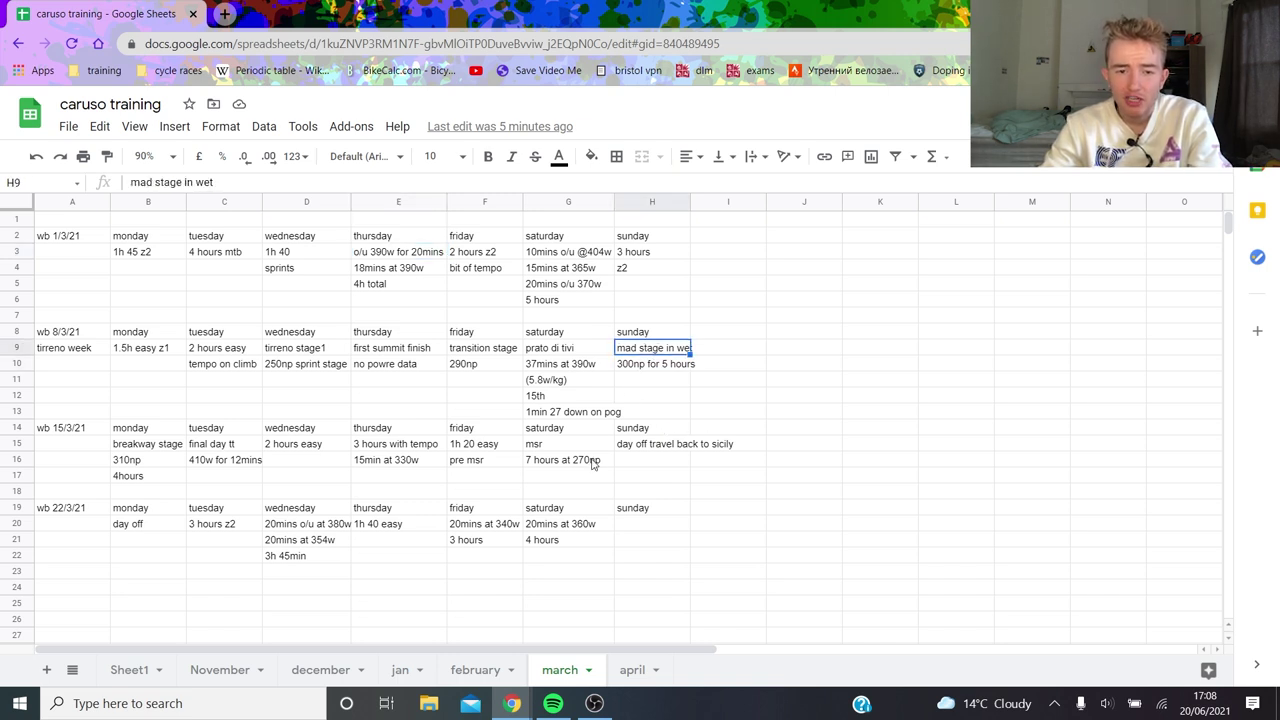
click(156, 465)
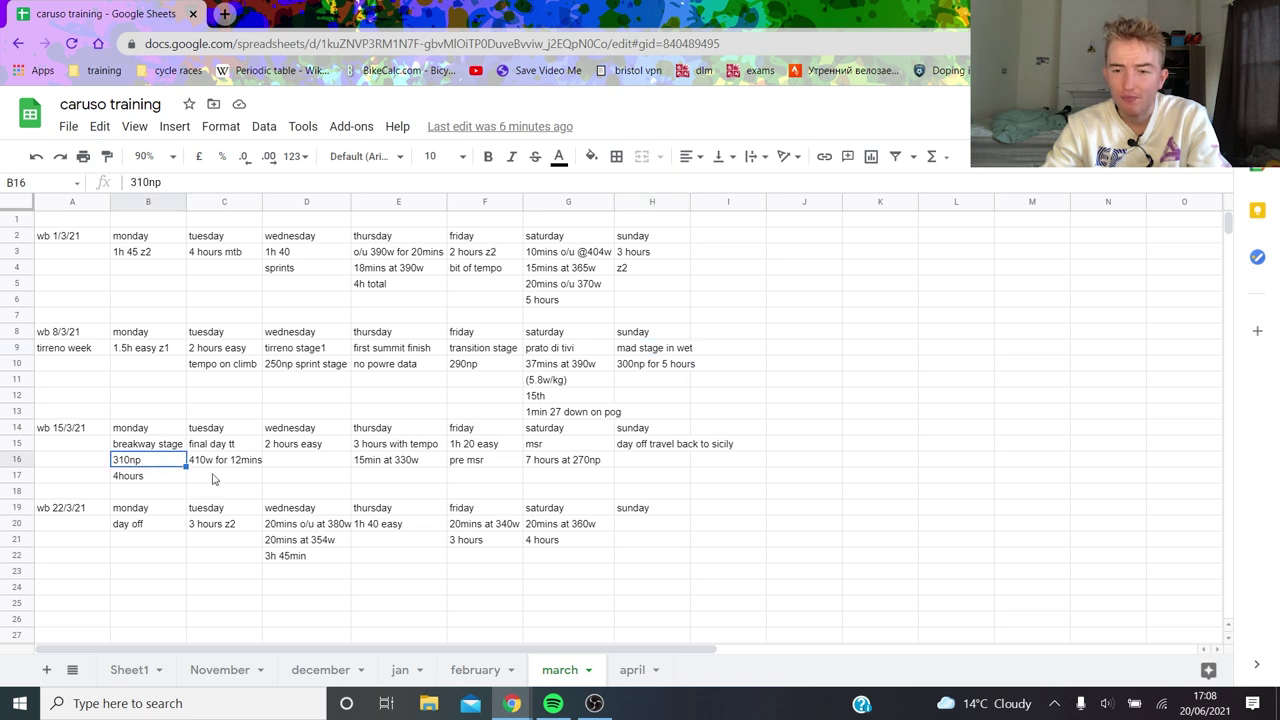
click(155, 477)
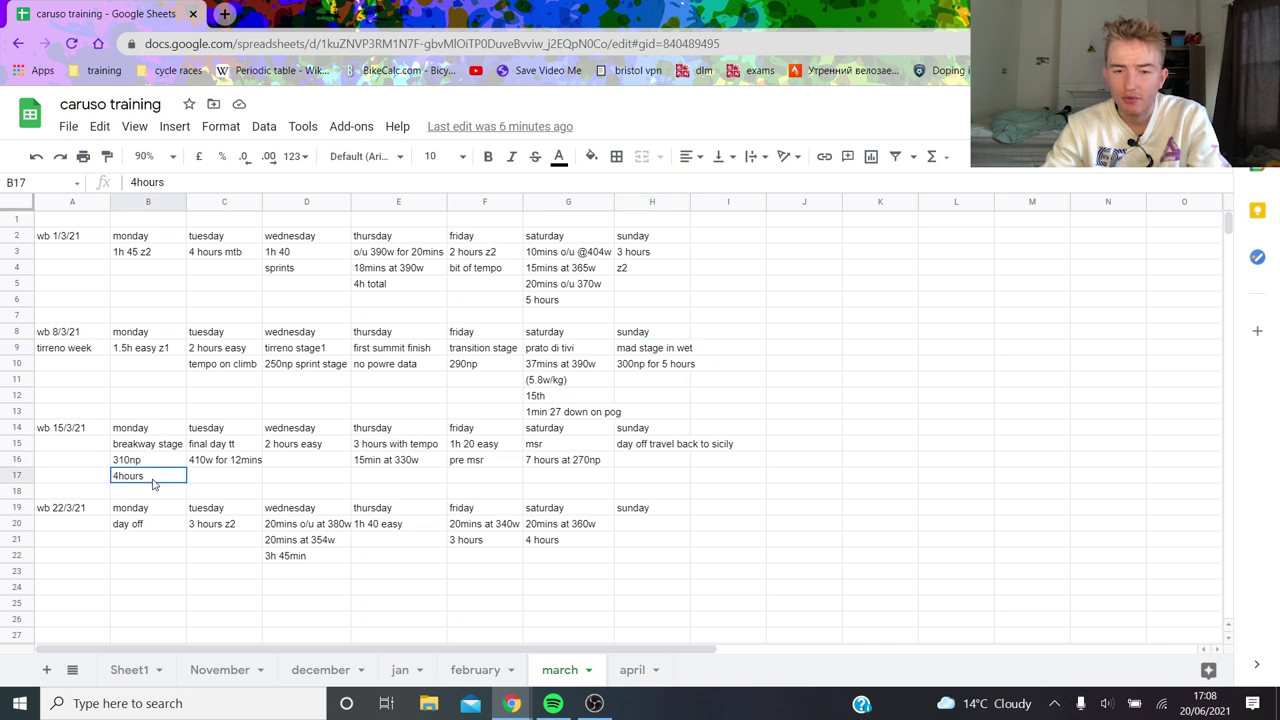
click(222, 458)
click(239, 447)
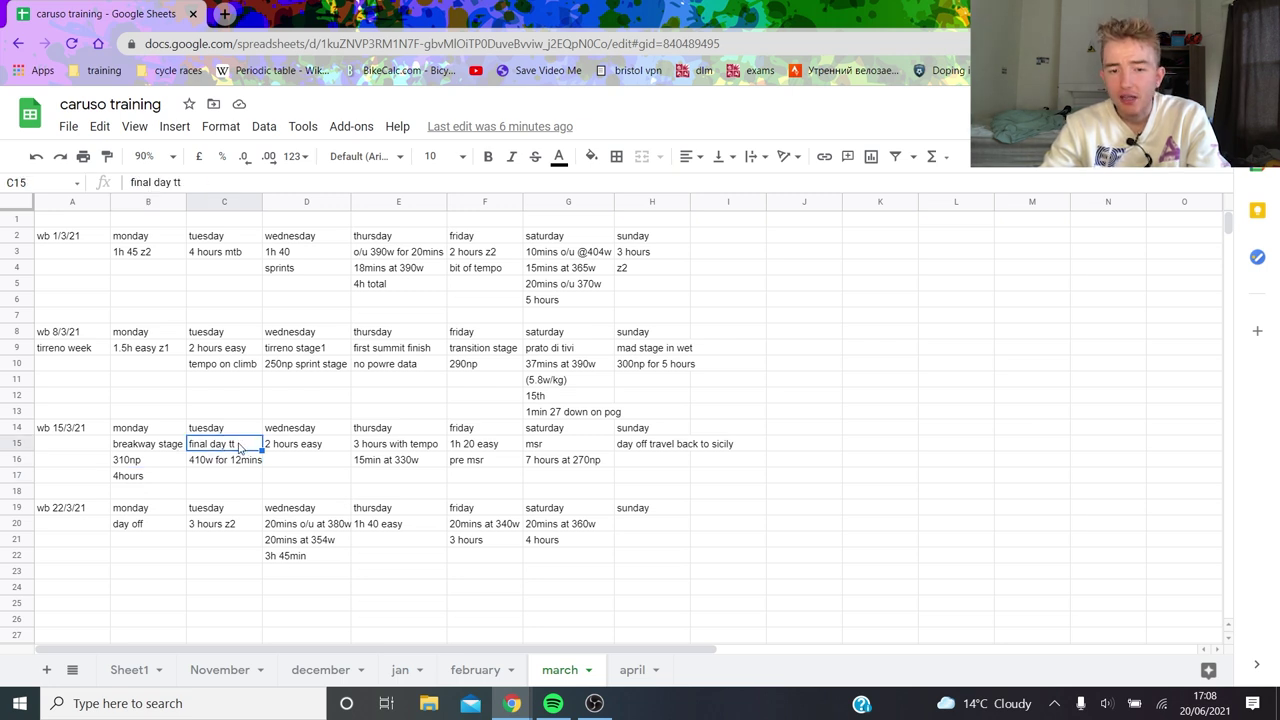
click(233, 460)
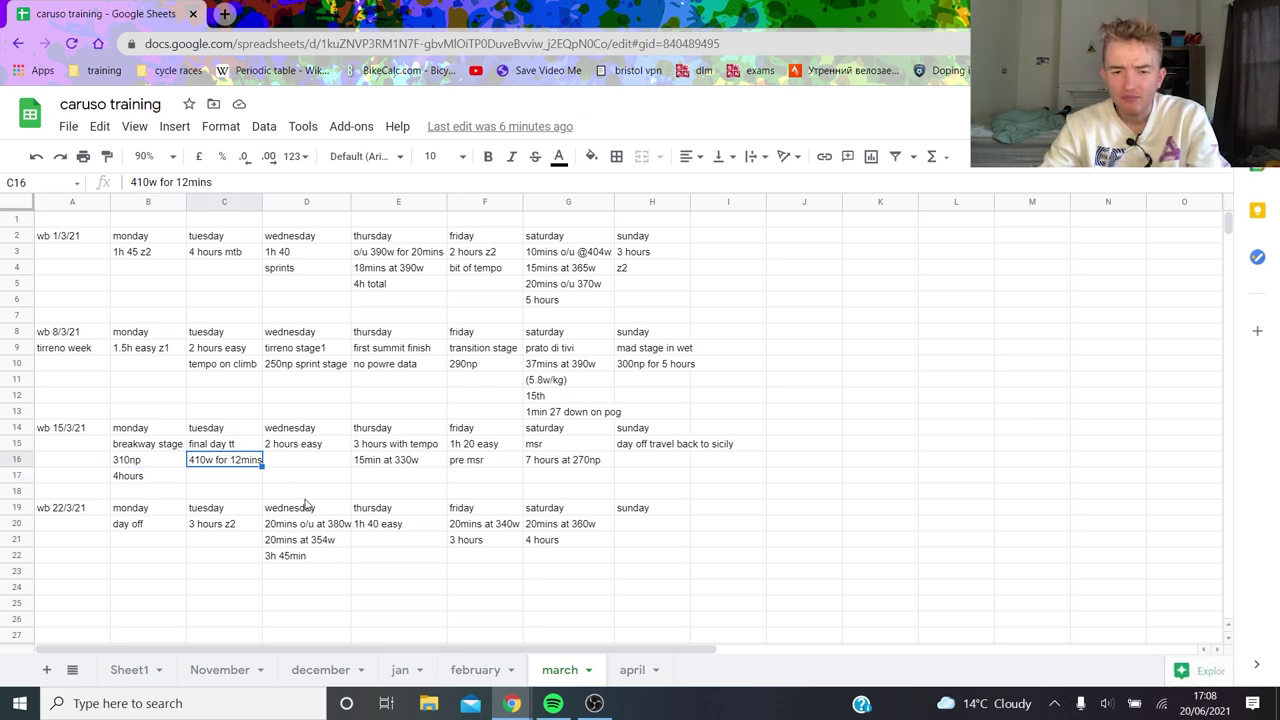
click(399, 465)
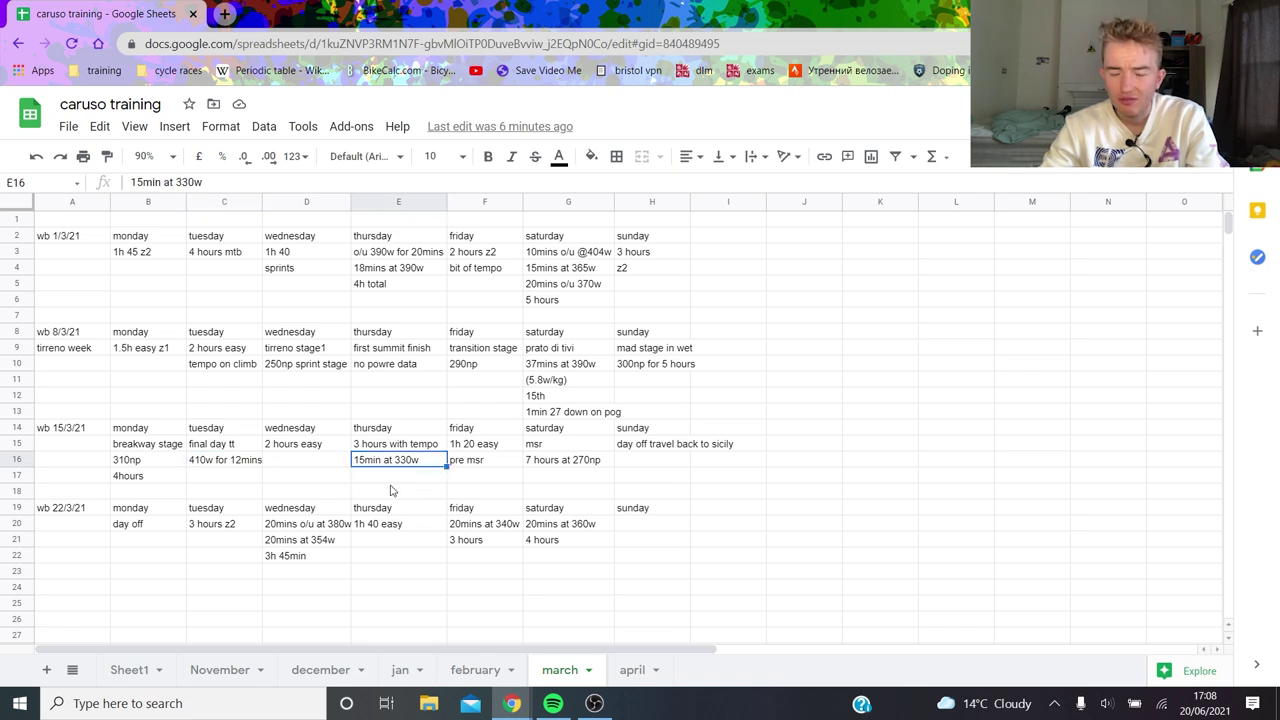
click(309, 449)
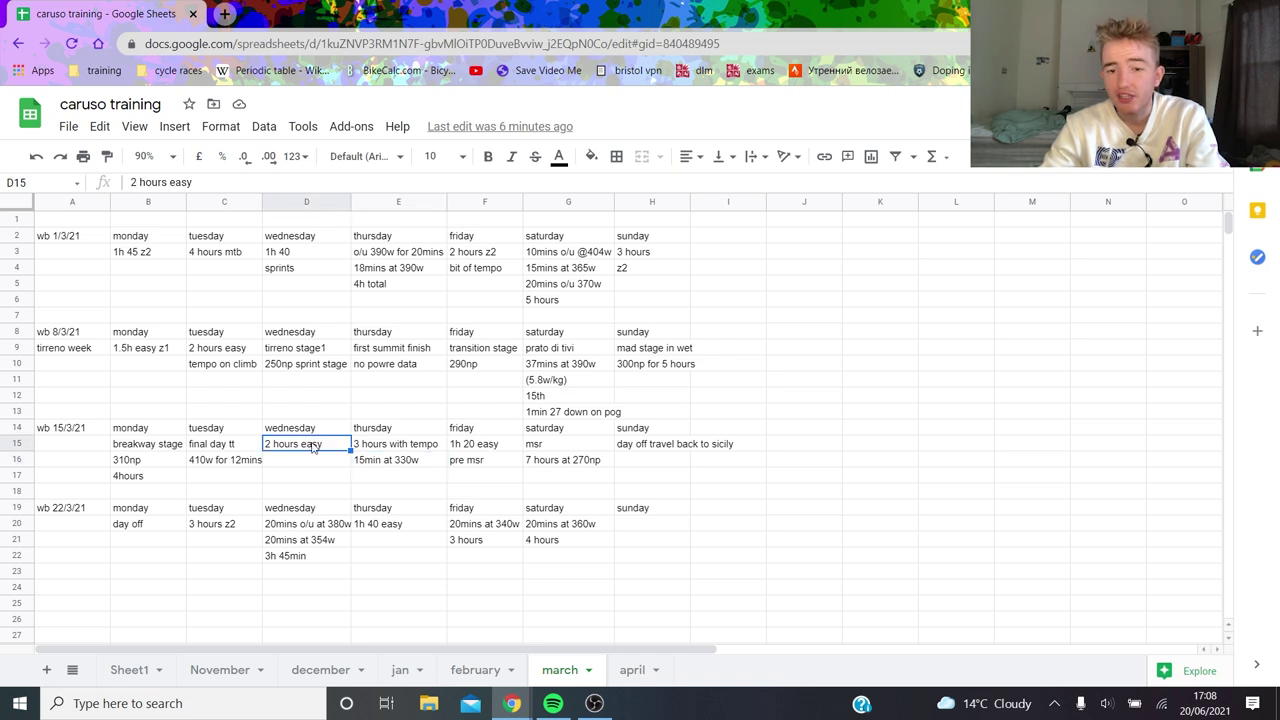
click(571, 462)
click(657, 445)
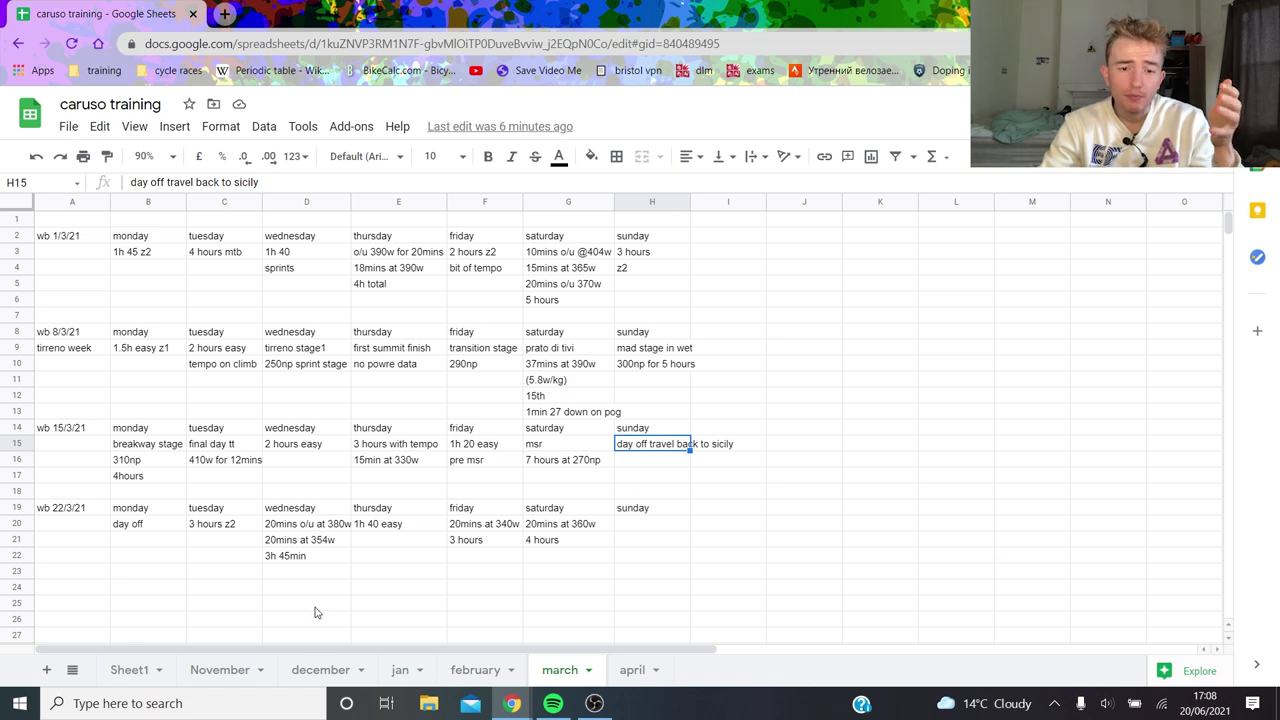
click(283, 548)
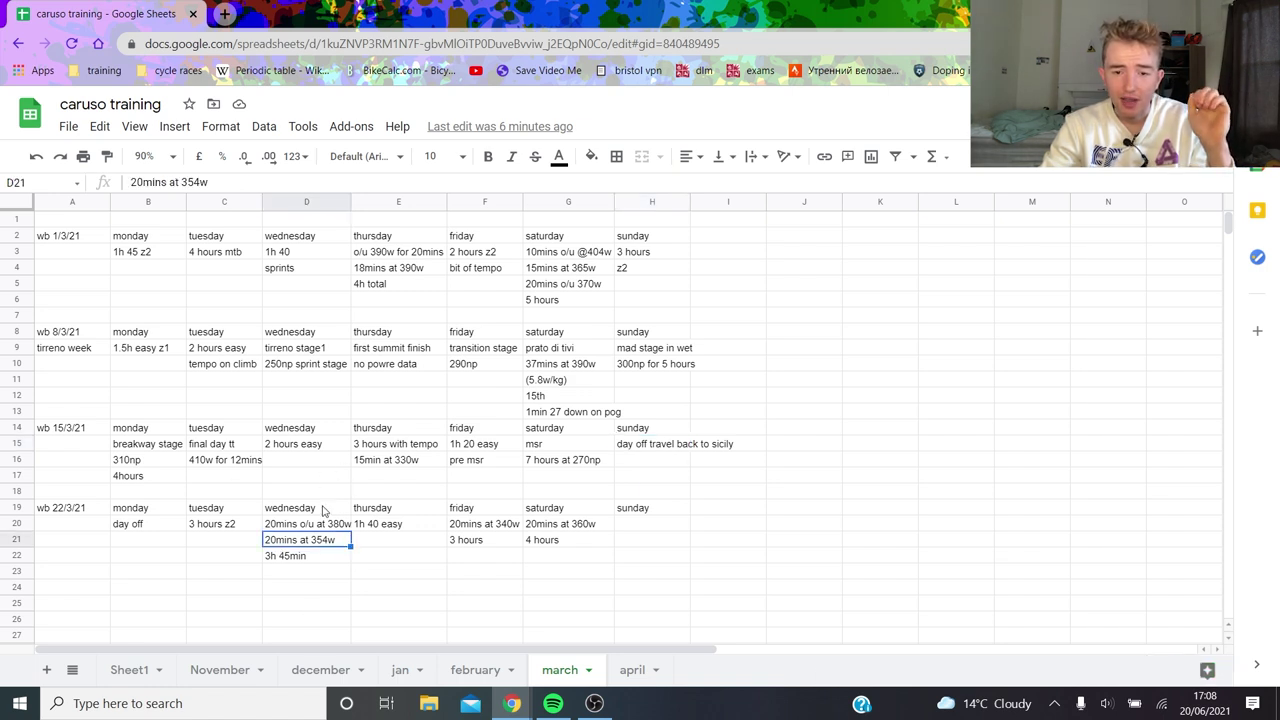
click(320, 526)
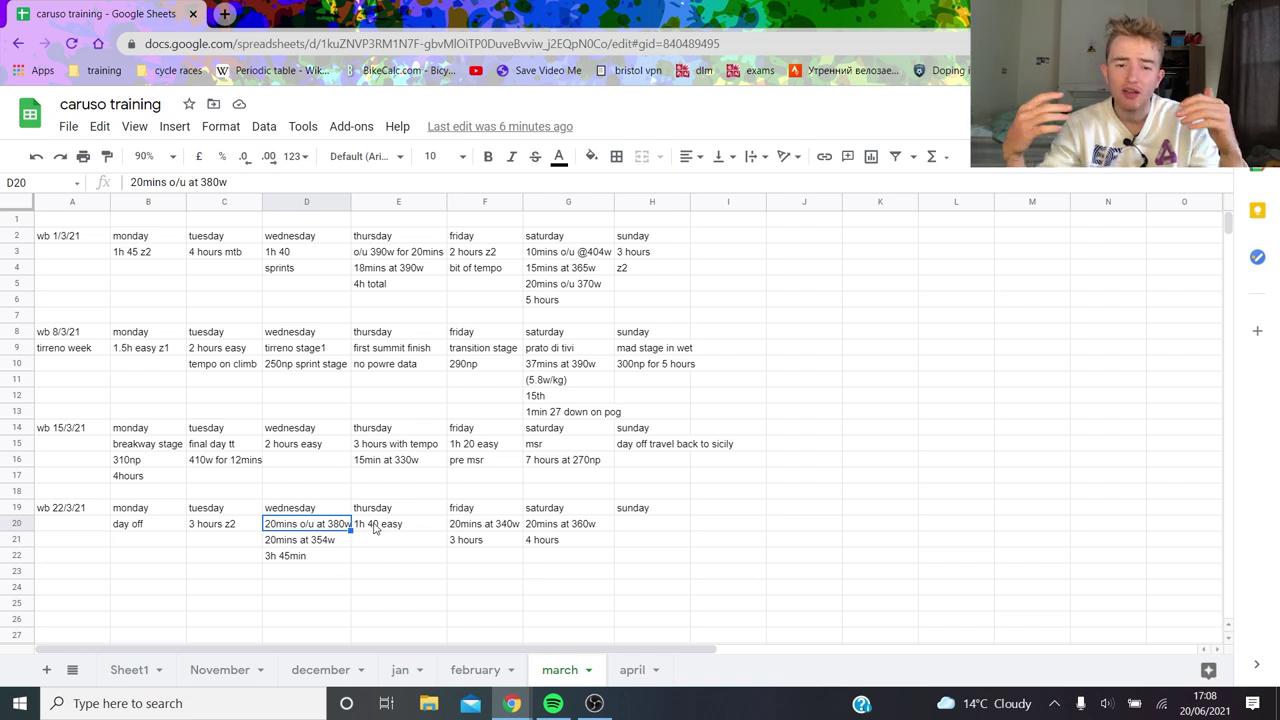
click(318, 545)
click(490, 521)
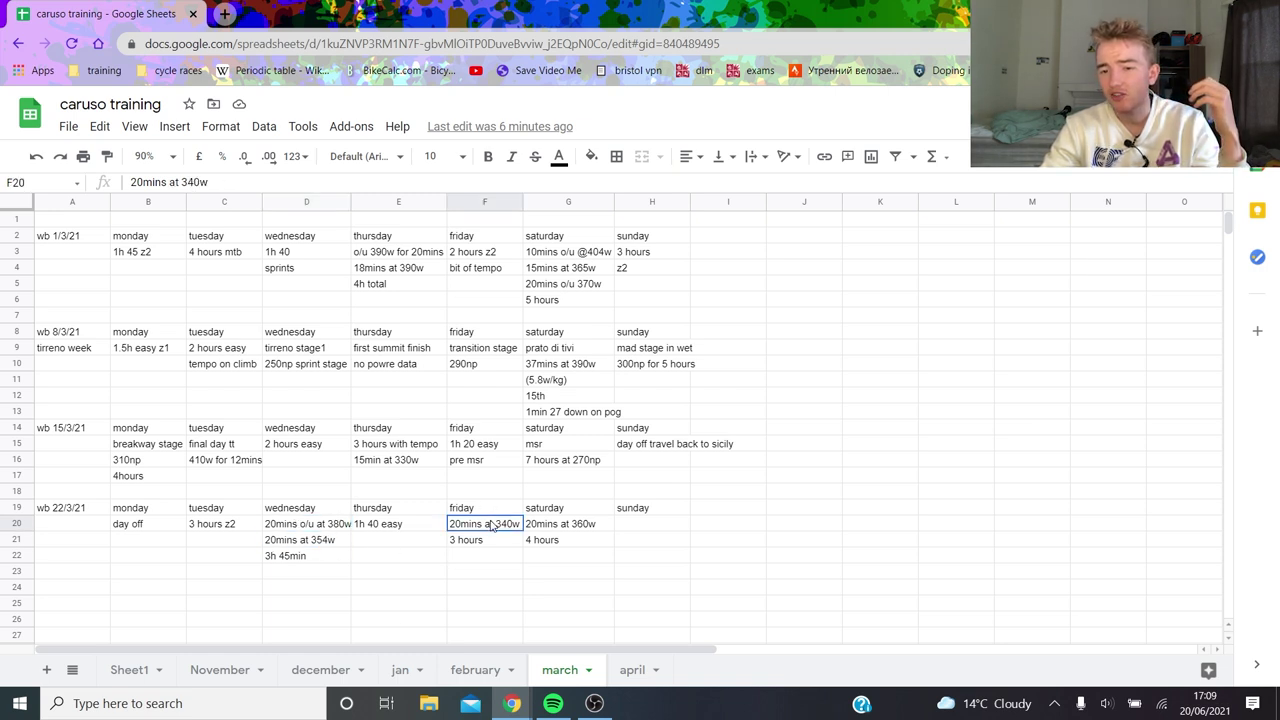
click(583, 527)
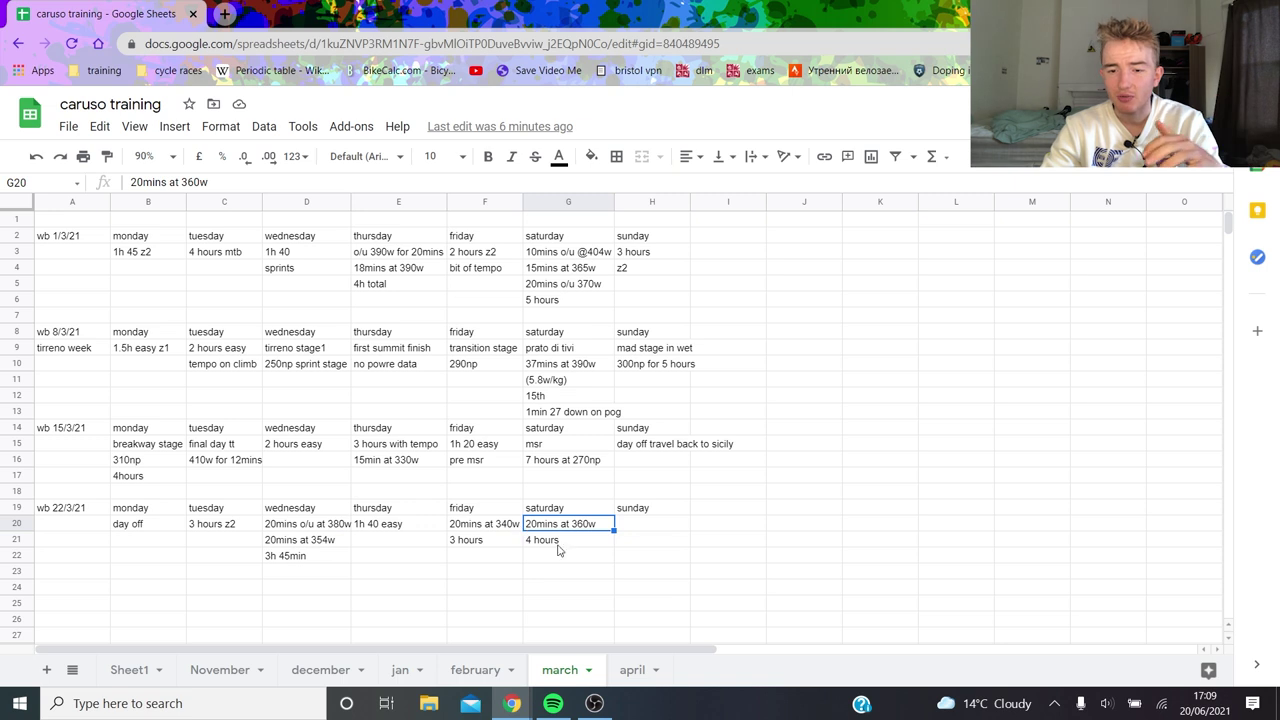
Step: Review week 29.3.21: Monday 2.5 hours easy, Tuesday 3 hours z2, Wednesday 20mins at 345
click(629, 677)
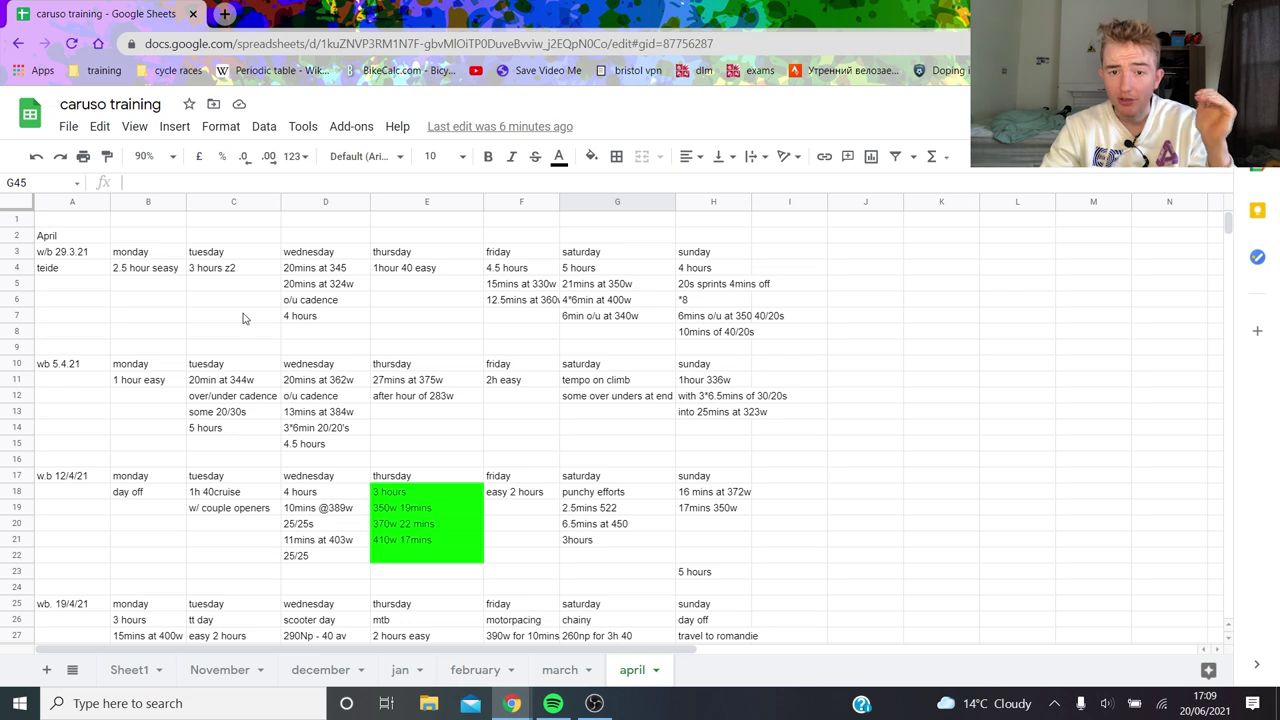
click(158, 268)
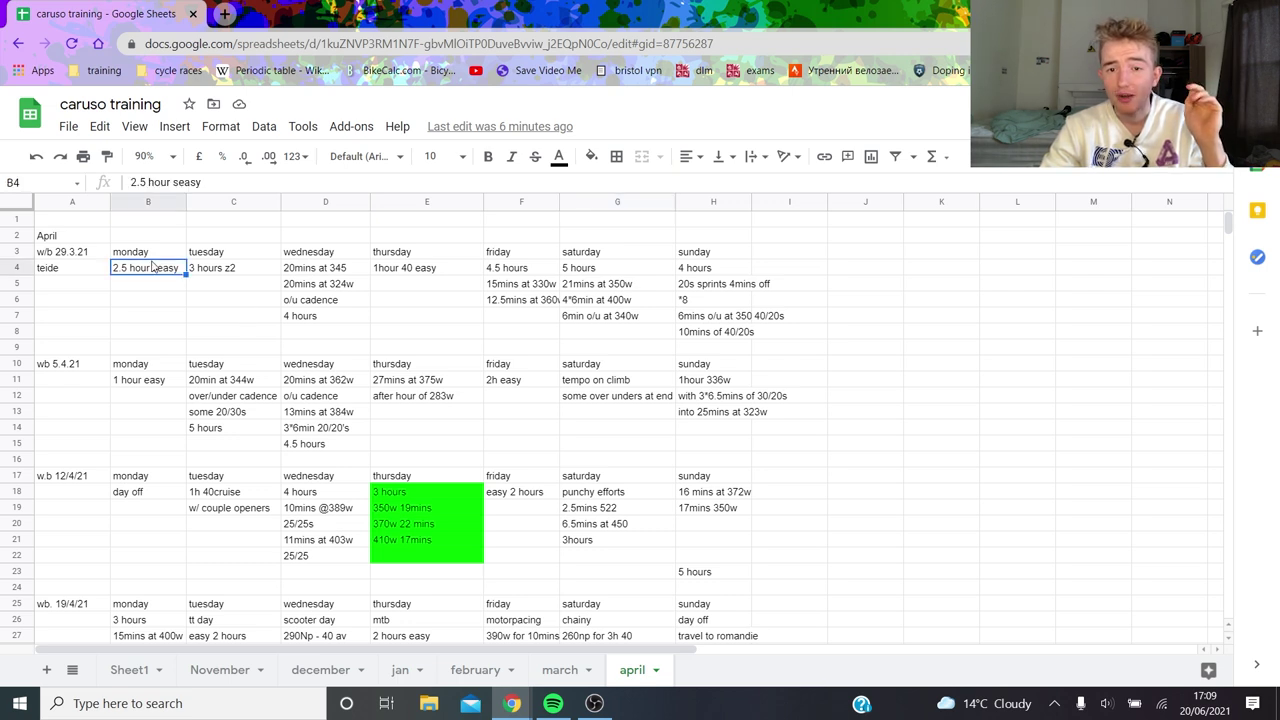
click(340, 271)
click(160, 272)
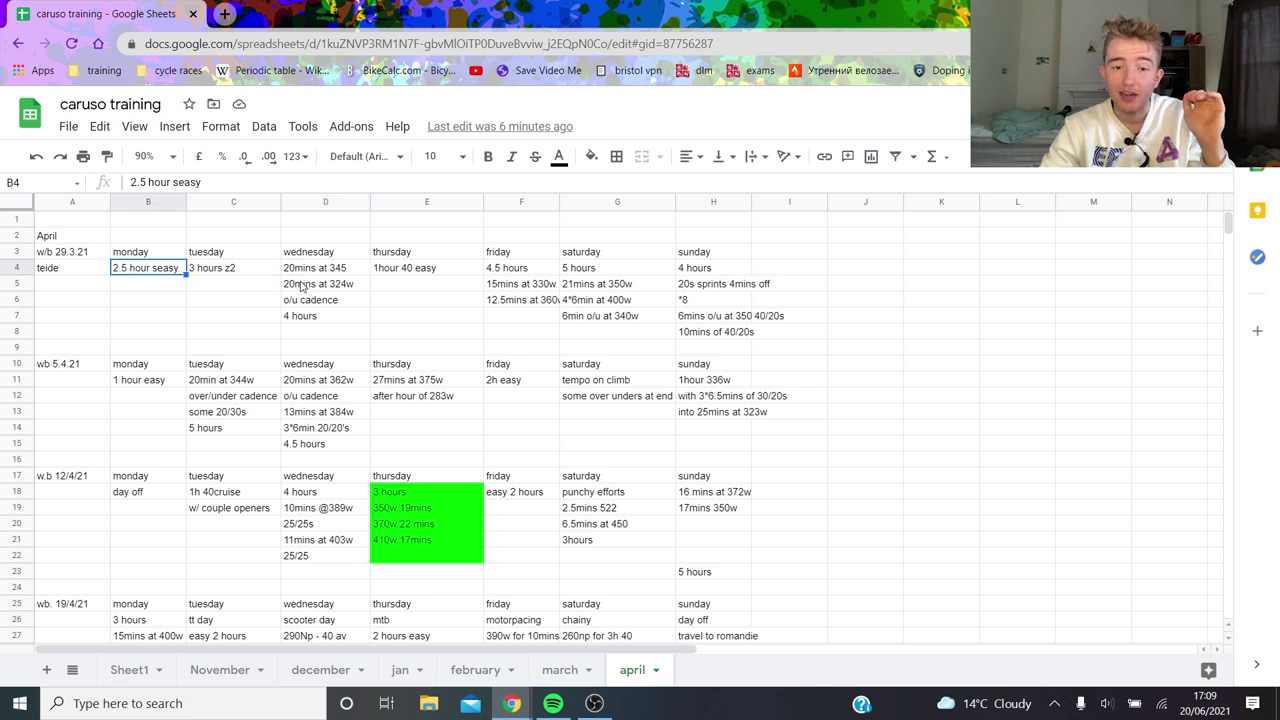
click(246, 272)
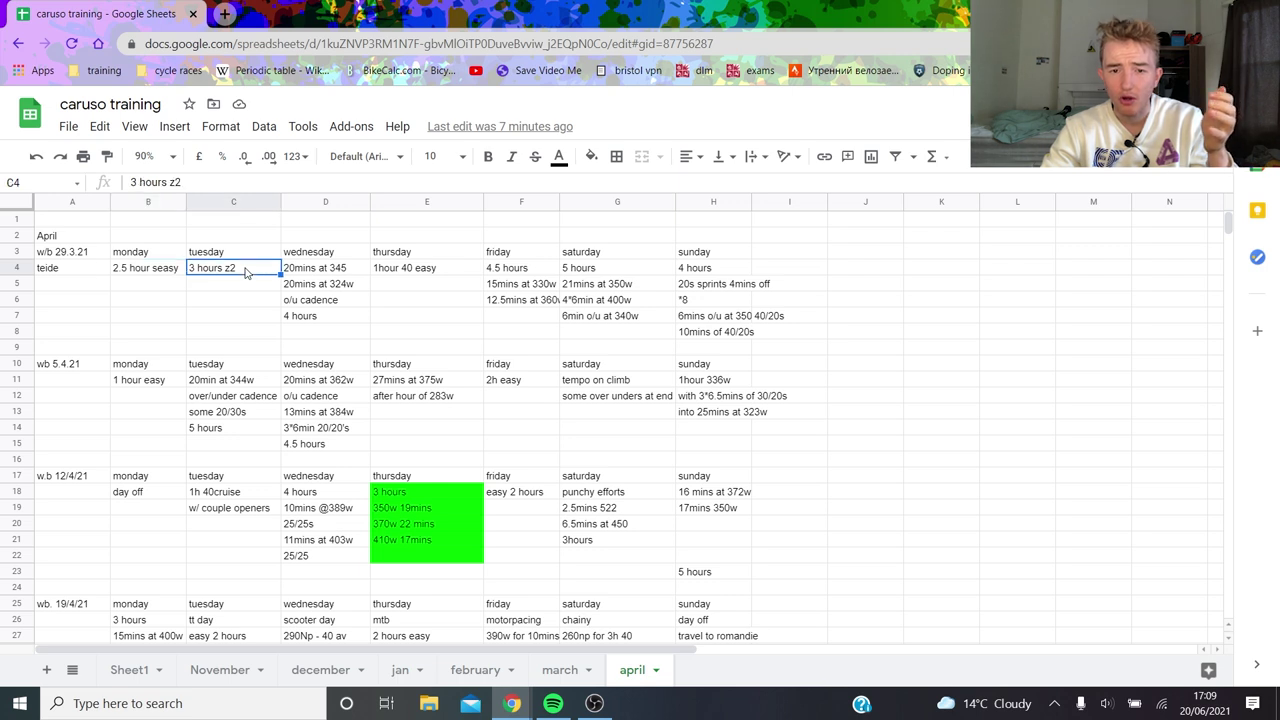
click(345, 270)
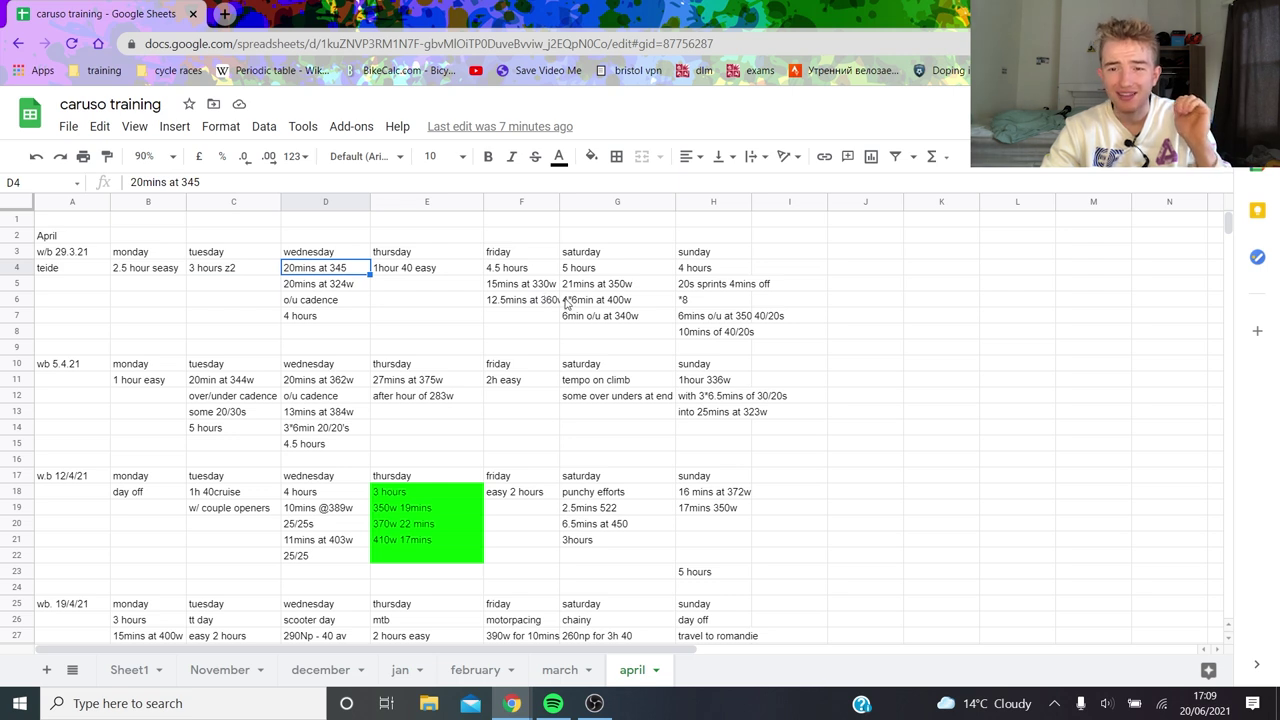
Step: Widen column F, then read week 12/4/21's Thursday 350w 19mins and 410w 17mins entries
right_click(549, 203)
click(550, 202)
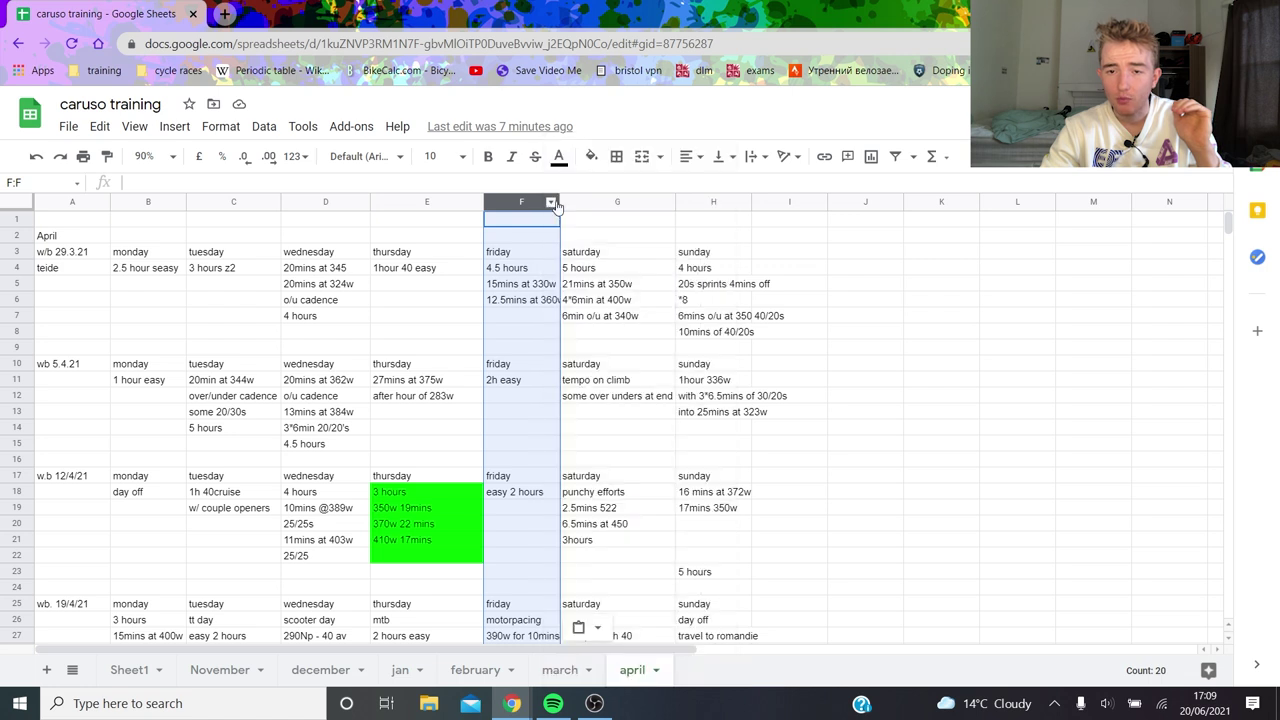
drag(563, 201, 569, 201)
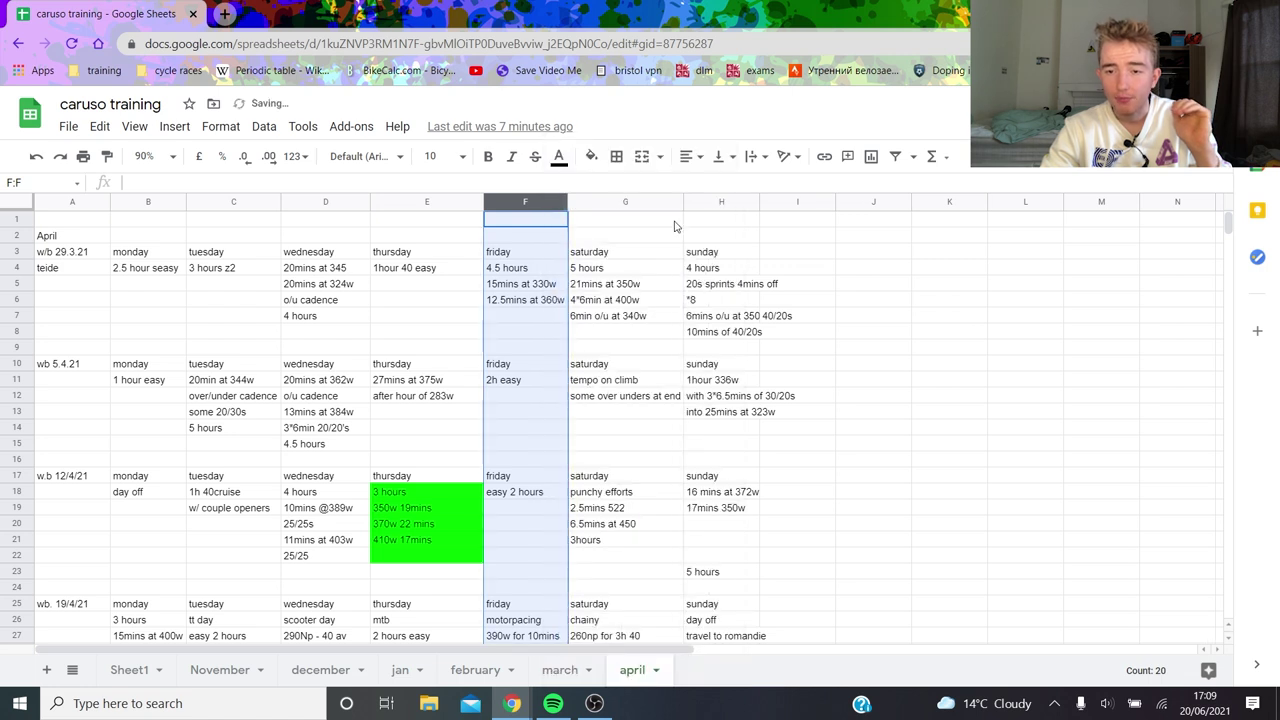
scroll(705, 265, down, 2)
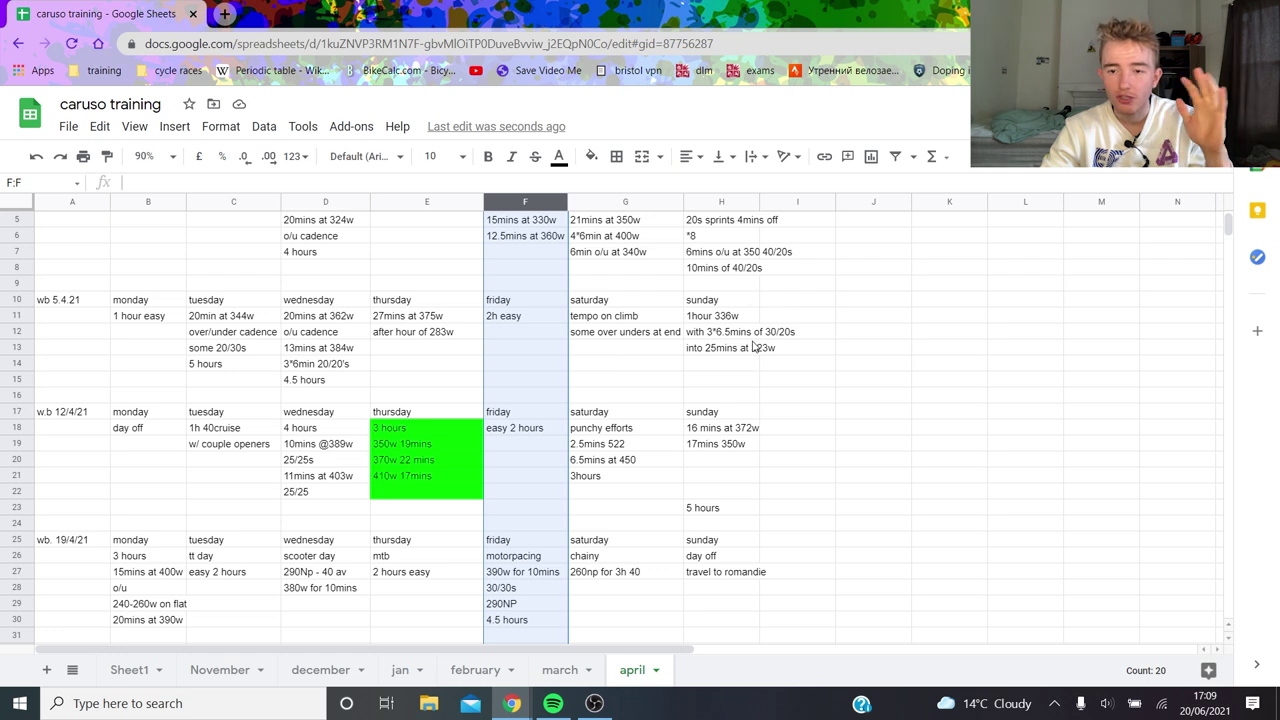
click(435, 441)
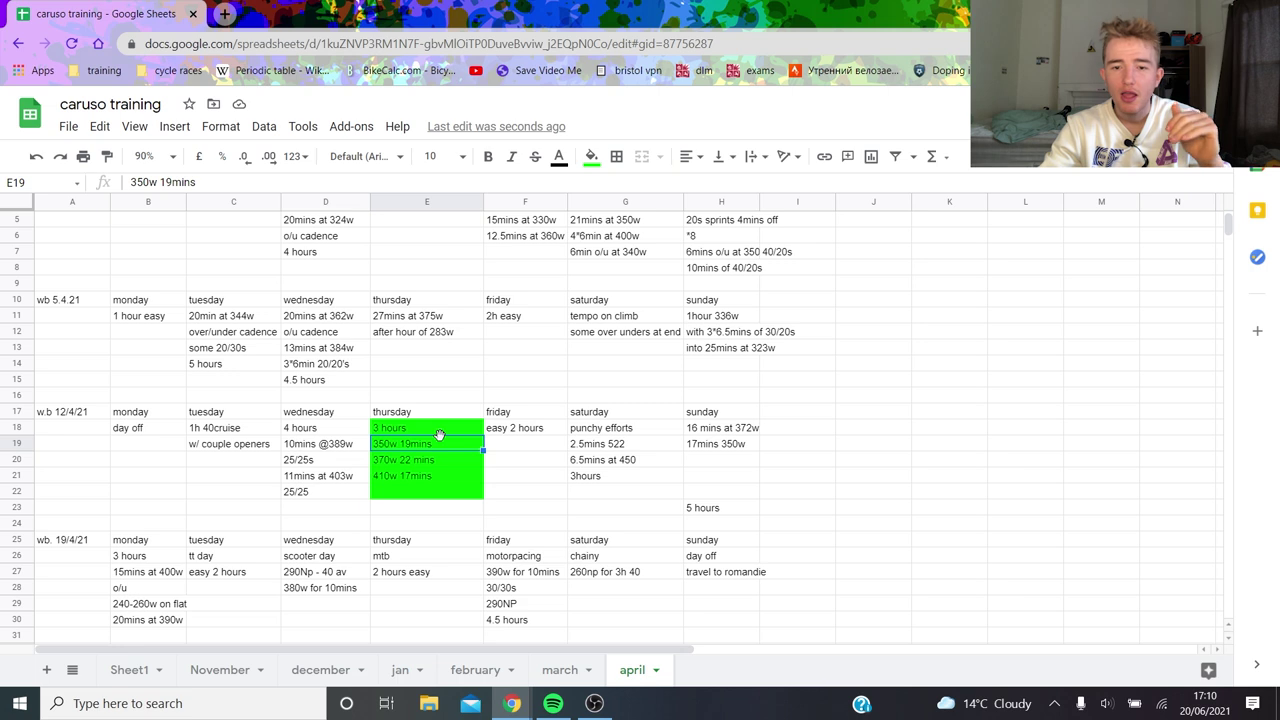
click(423, 478)
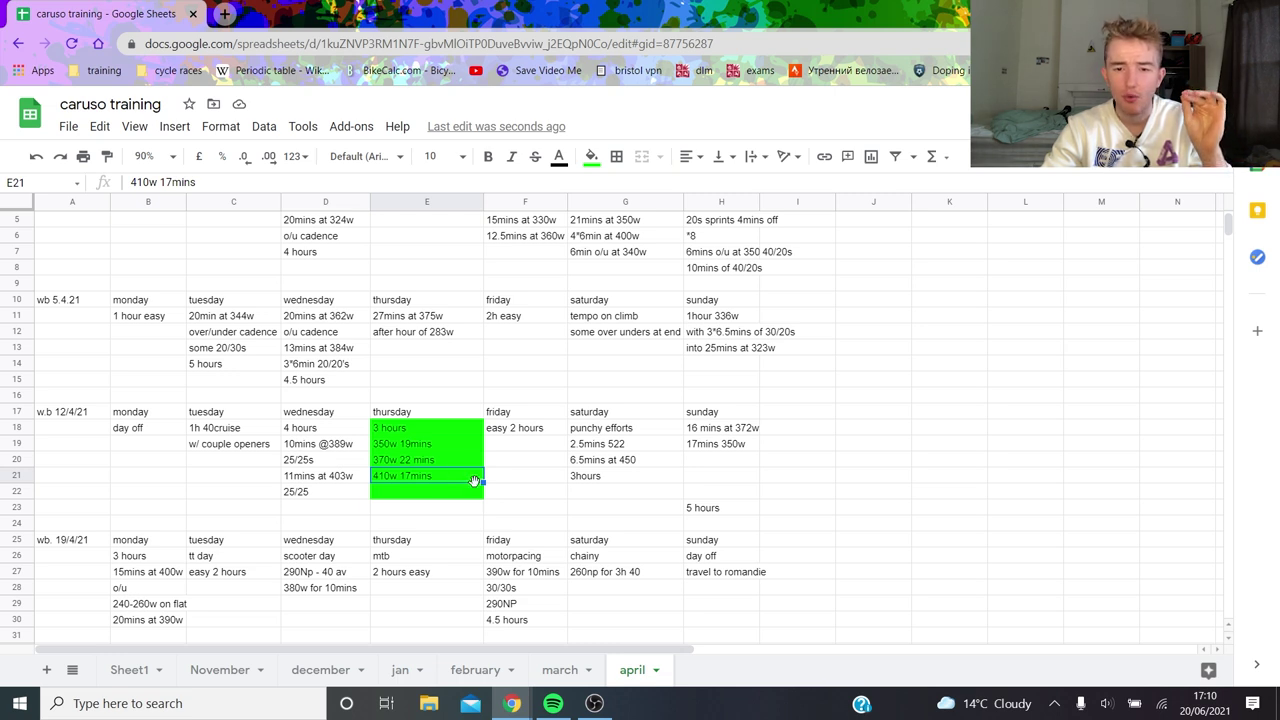
scroll(435, 480, up, 2)
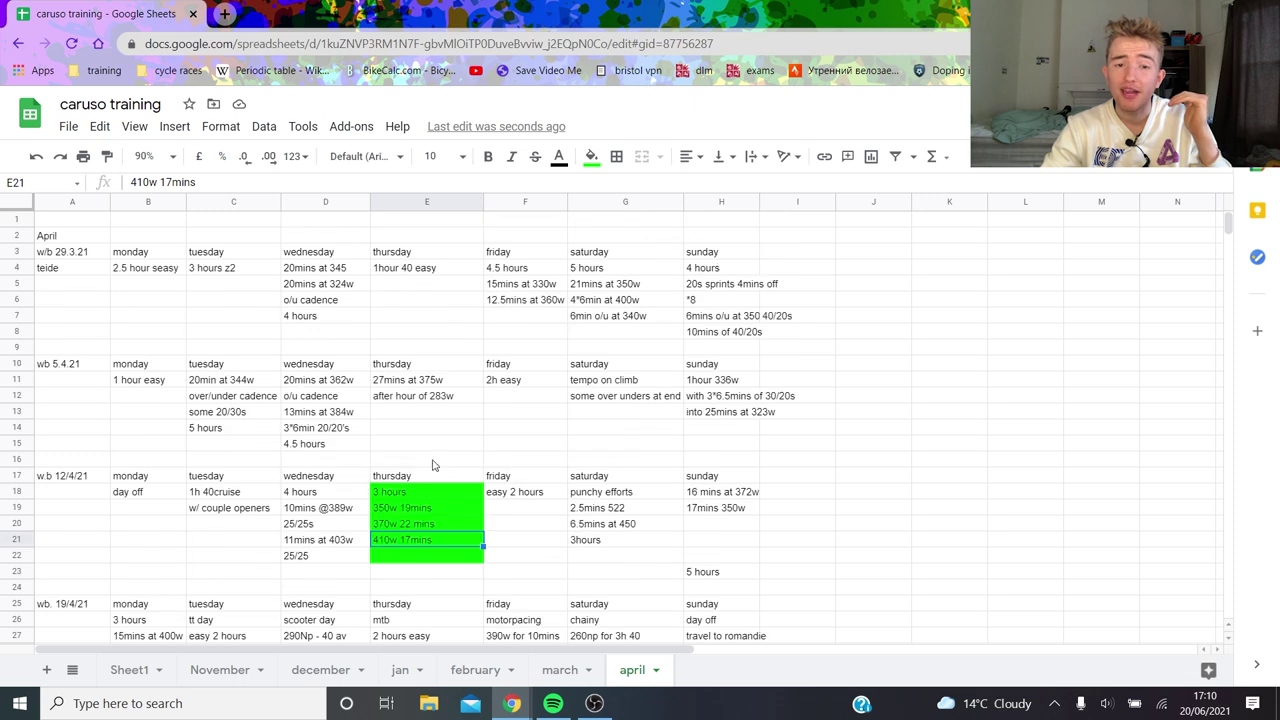
drag(155, 238, 591, 422)
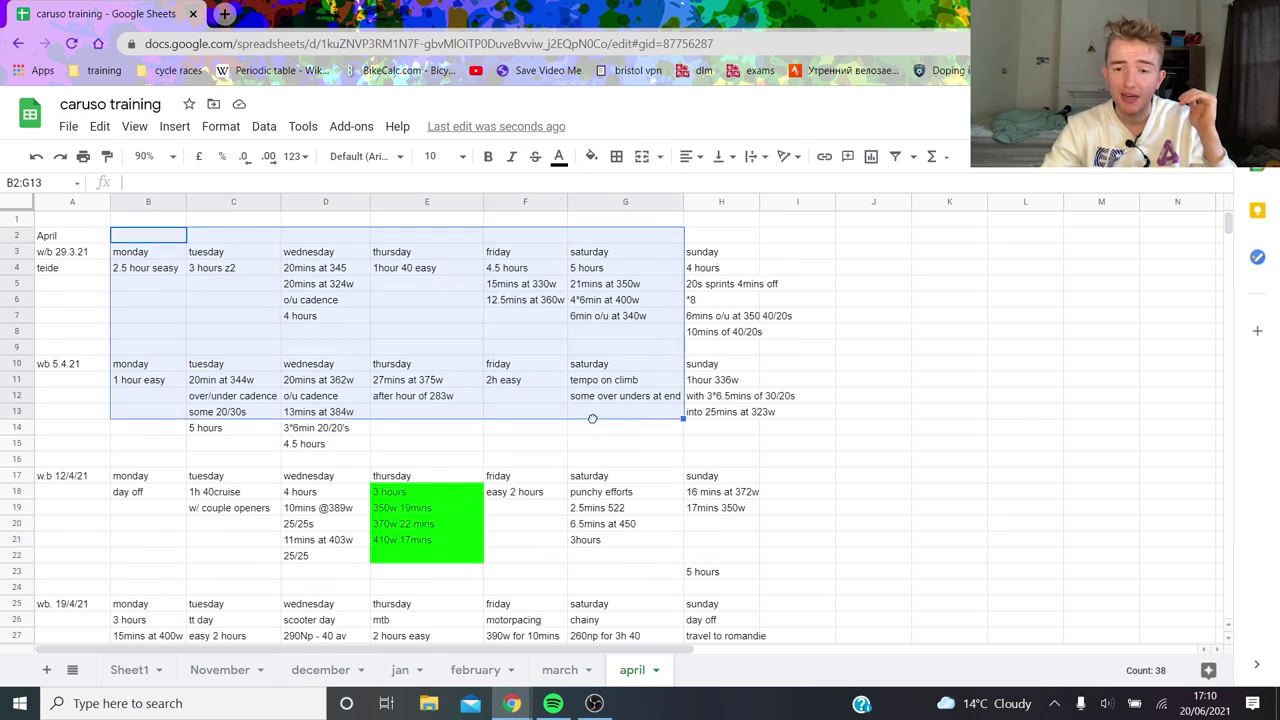
click(566, 432)
scroll(440, 465, down, 1)
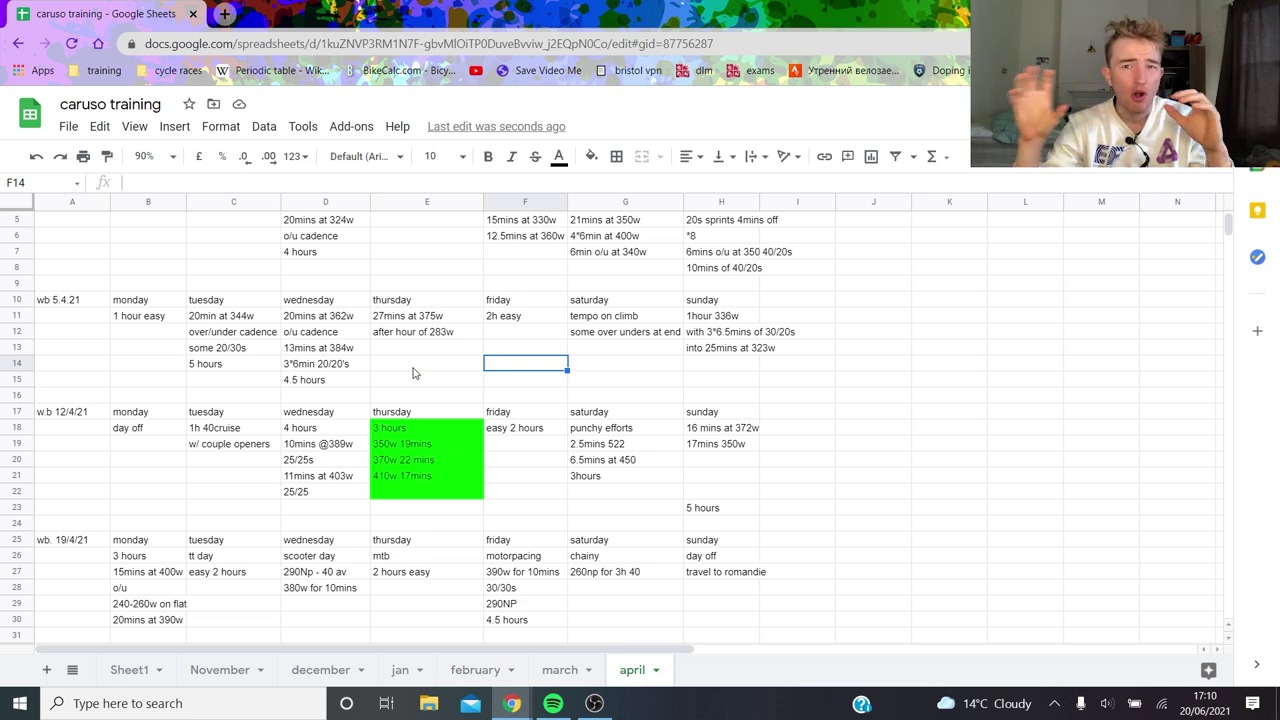
scroll(413, 372, up, 2)
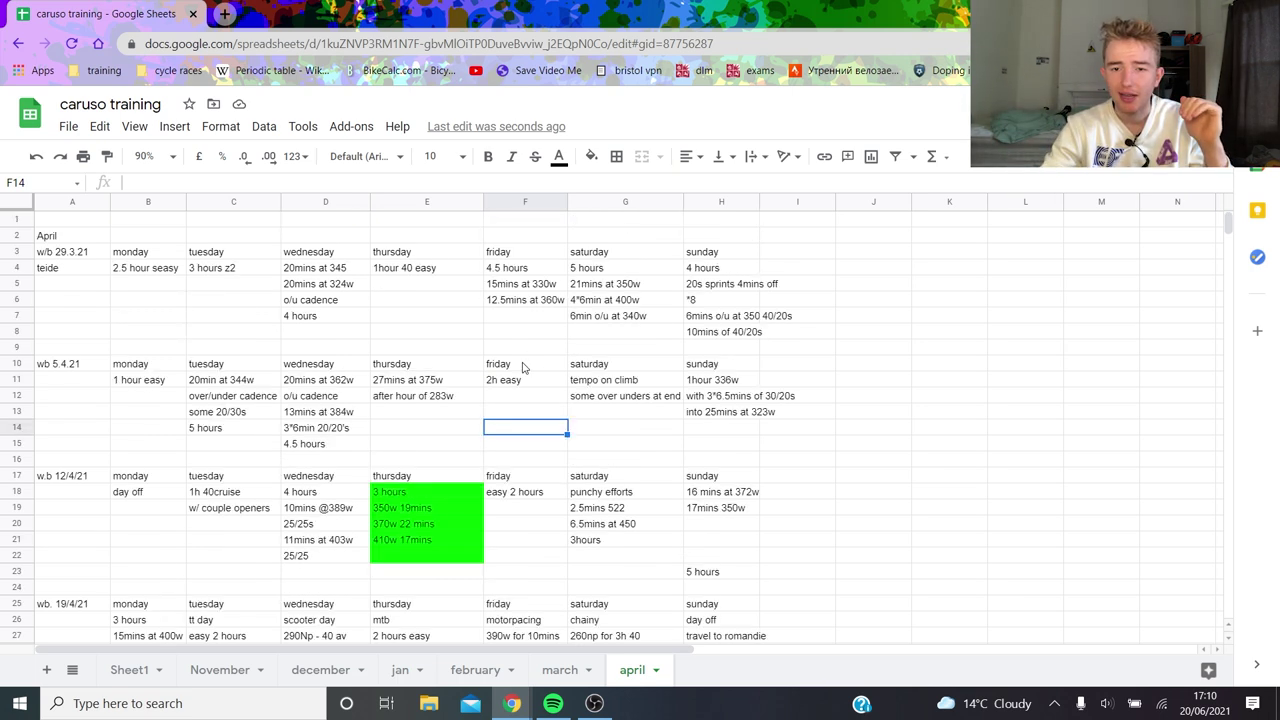
click(403, 399)
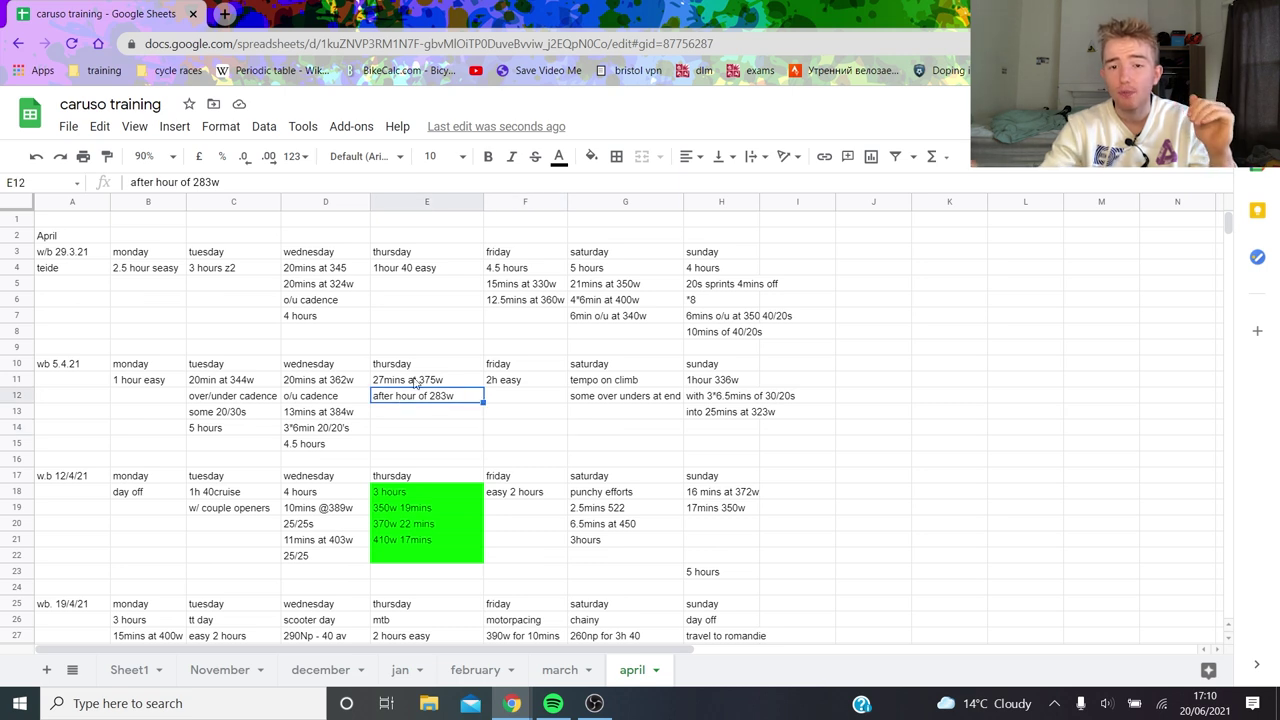
click(598, 285)
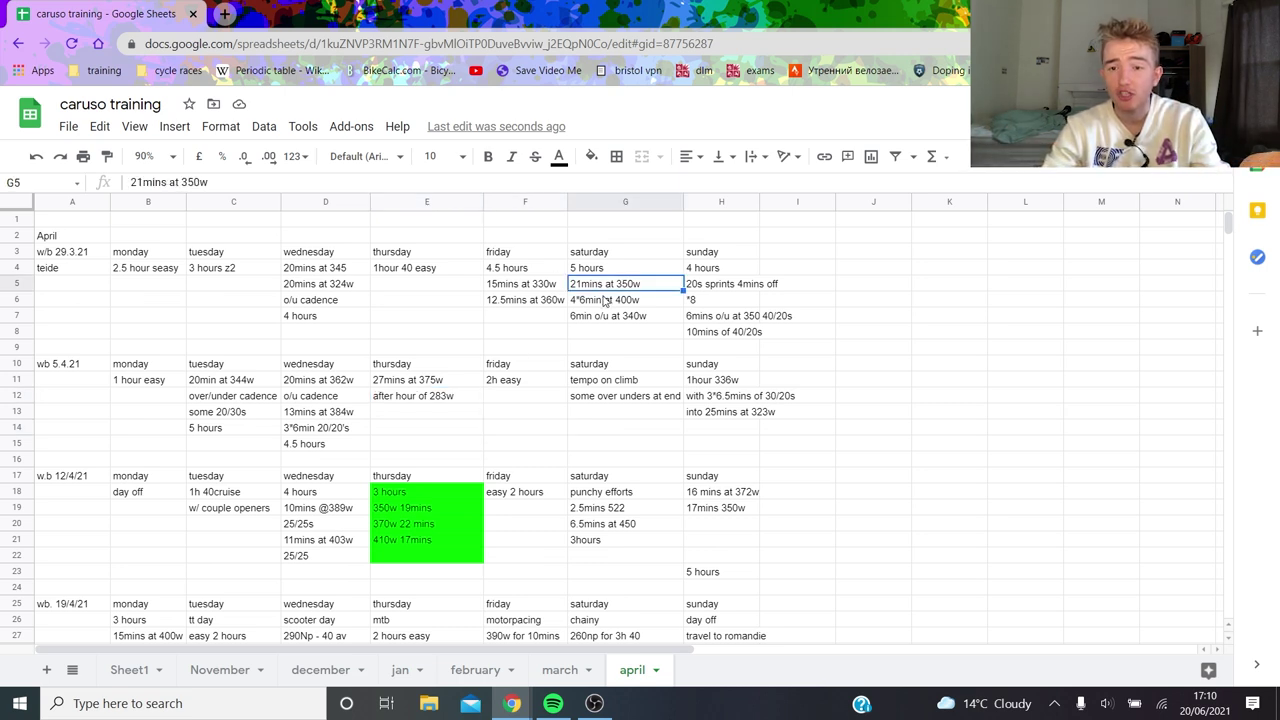
click(606, 300)
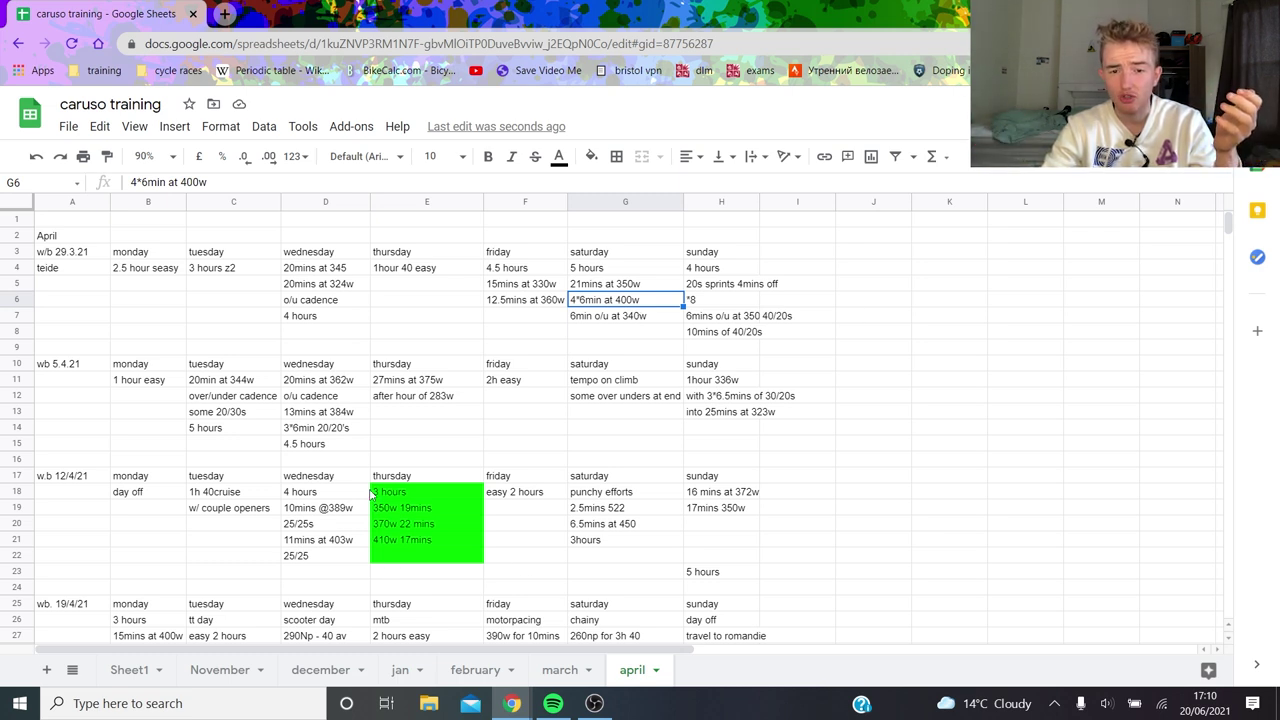
scroll(359, 462, down, 2)
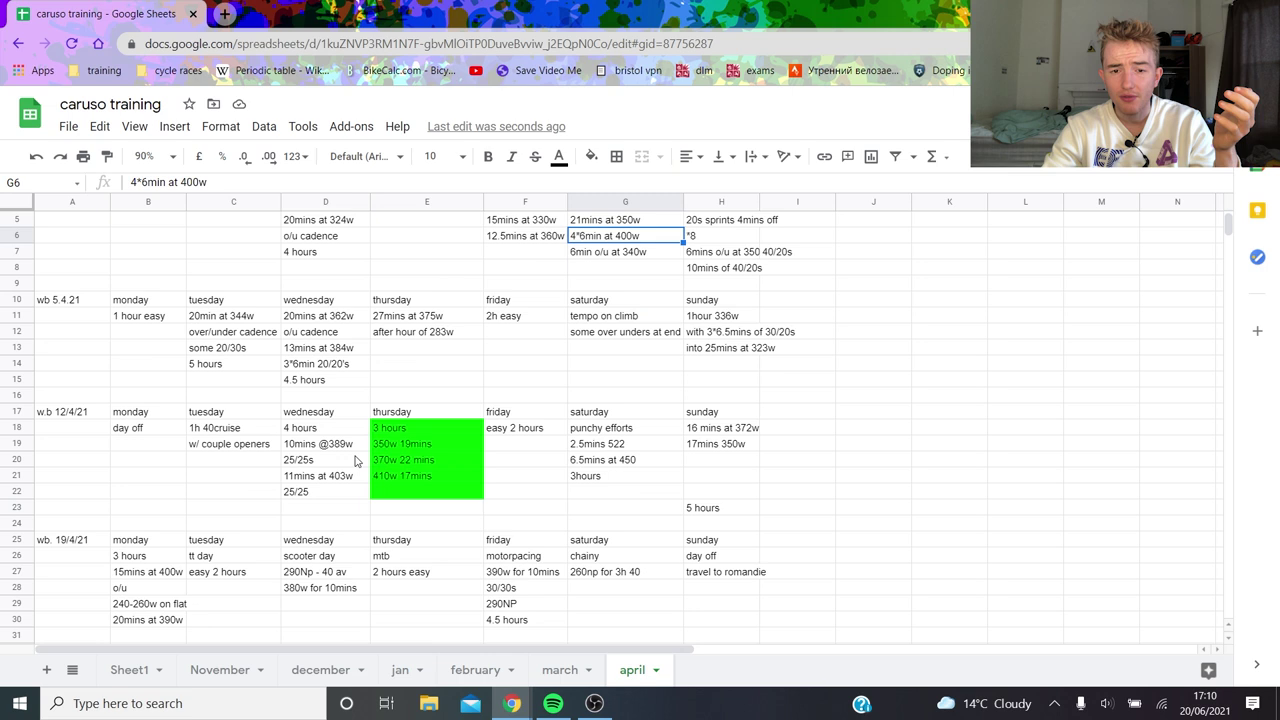
click(457, 449)
click(444, 464)
click(436, 494)
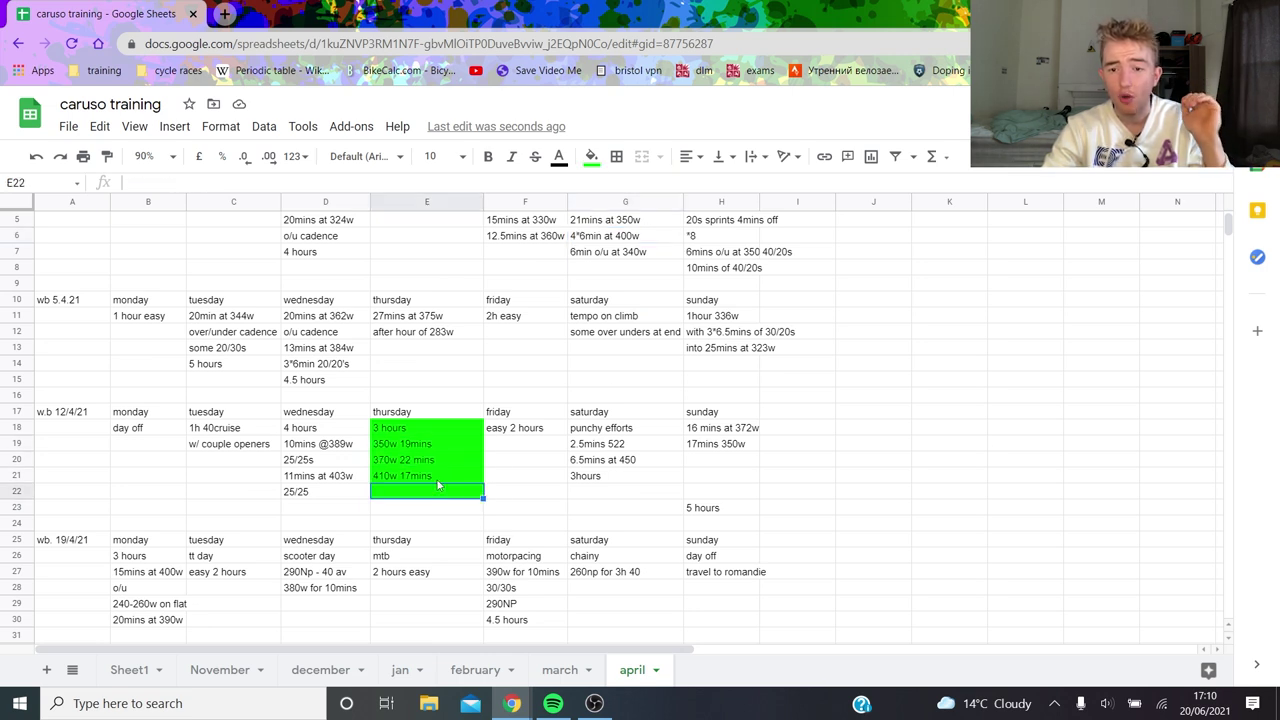
click(436, 477)
click(630, 447)
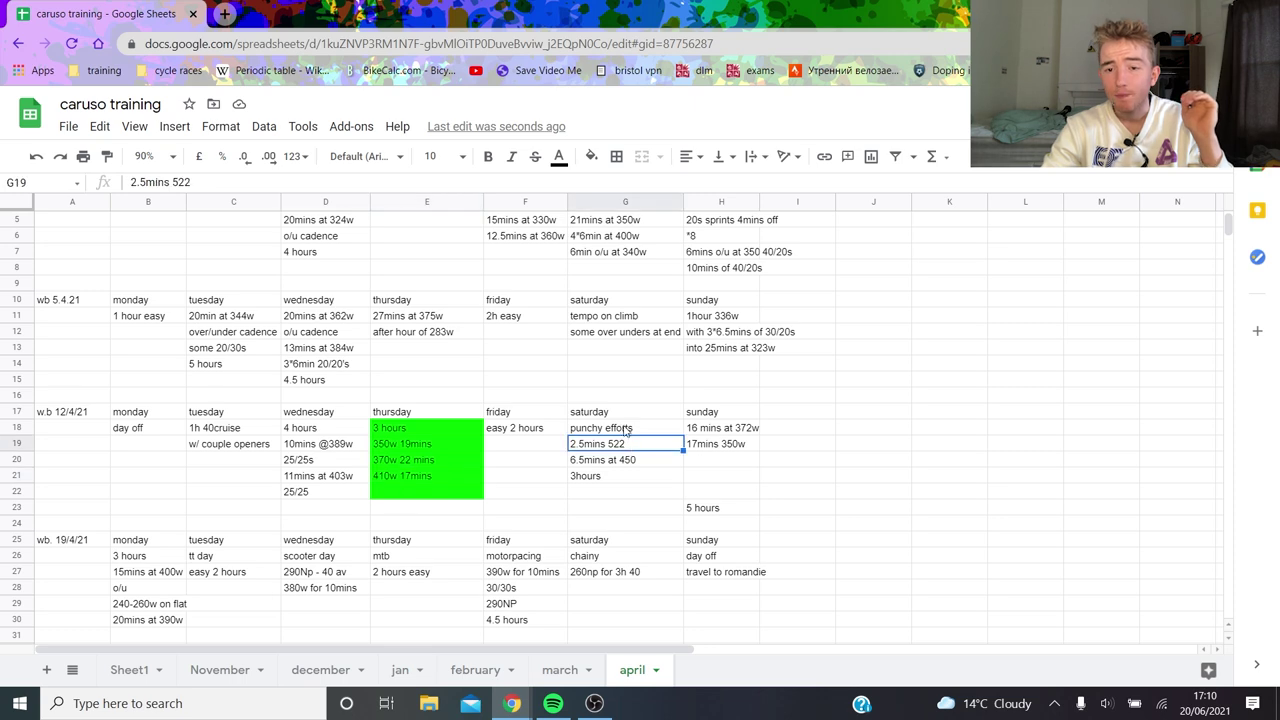
scroll(627, 440, down, 3)
click(622, 336)
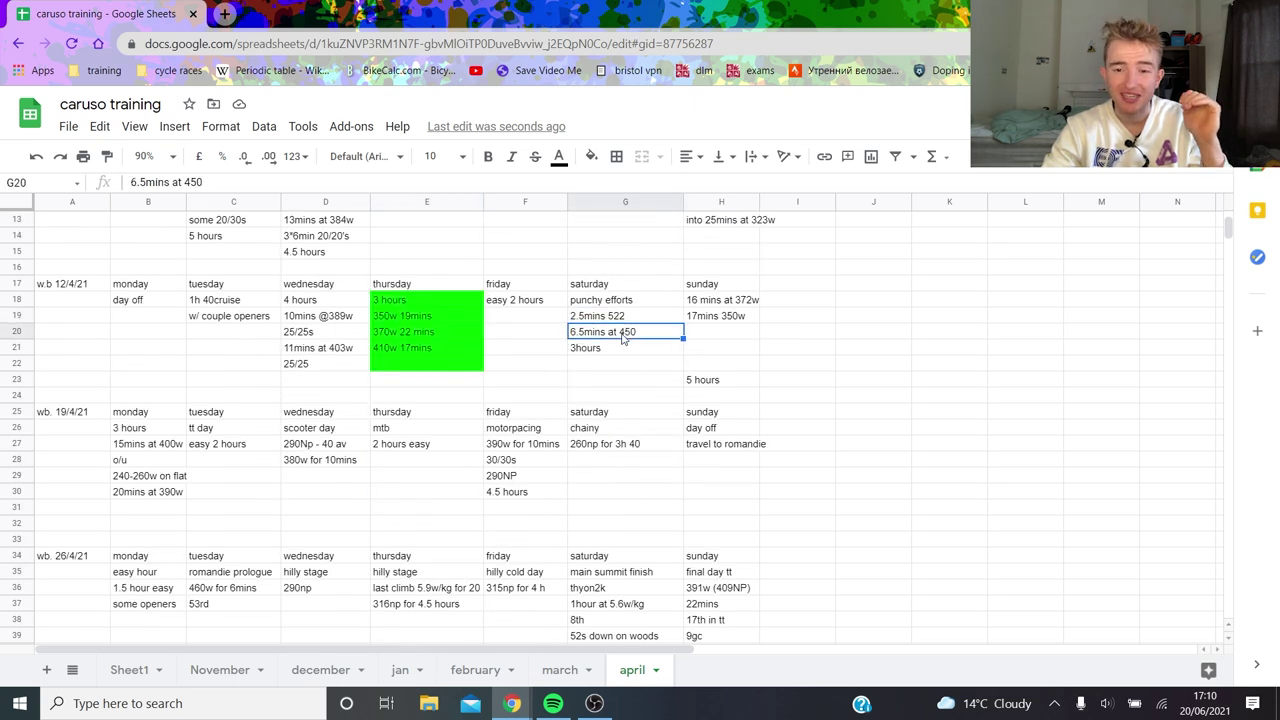
click(646, 318)
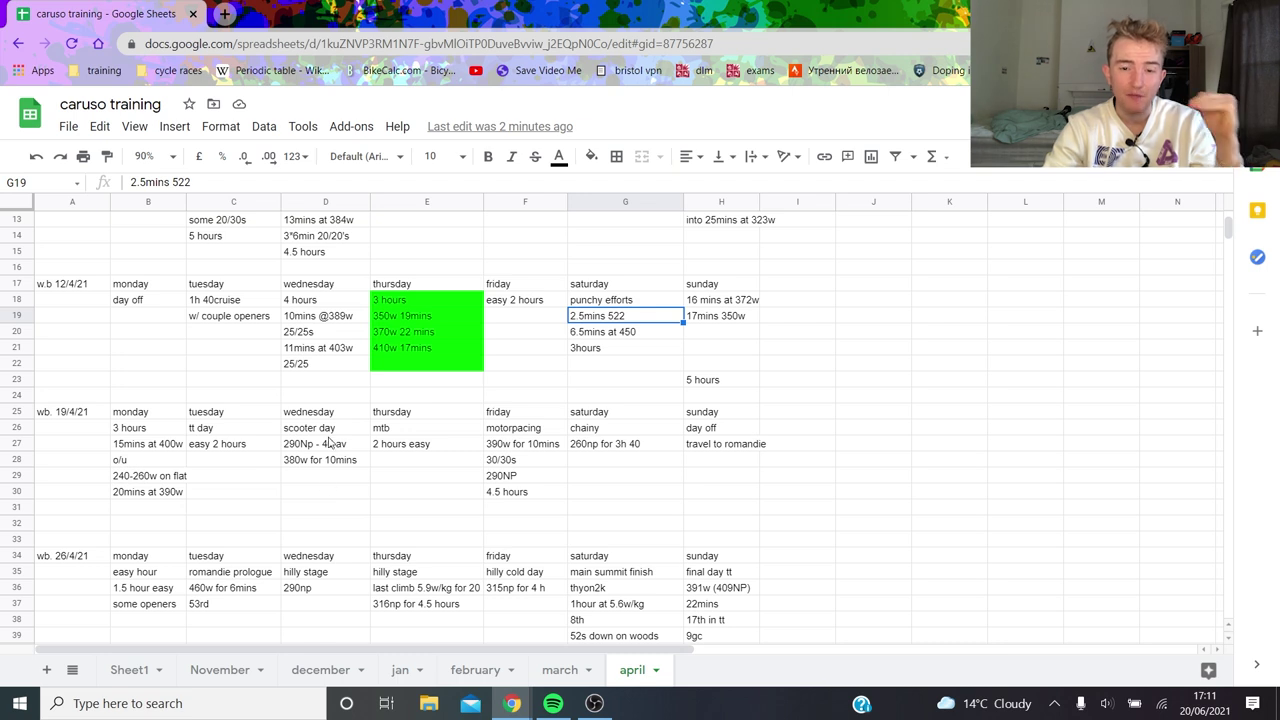
click(174, 432)
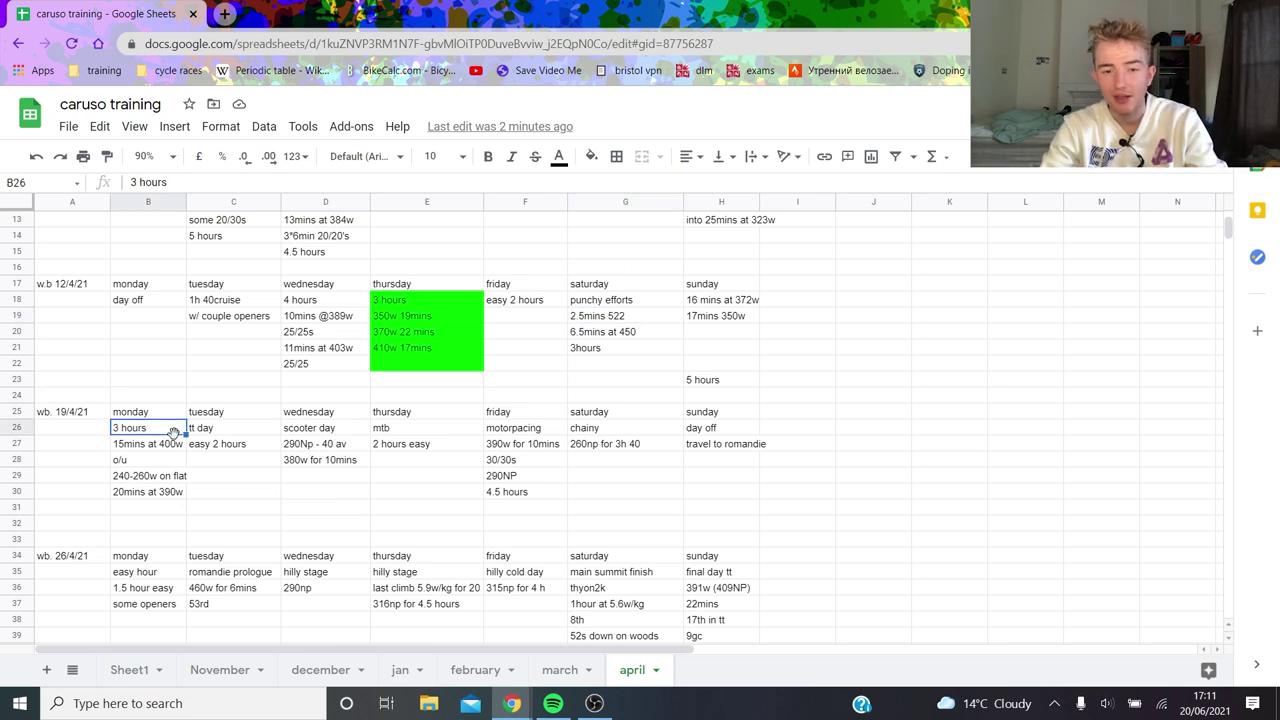
scroll(240, 462, down, 1)
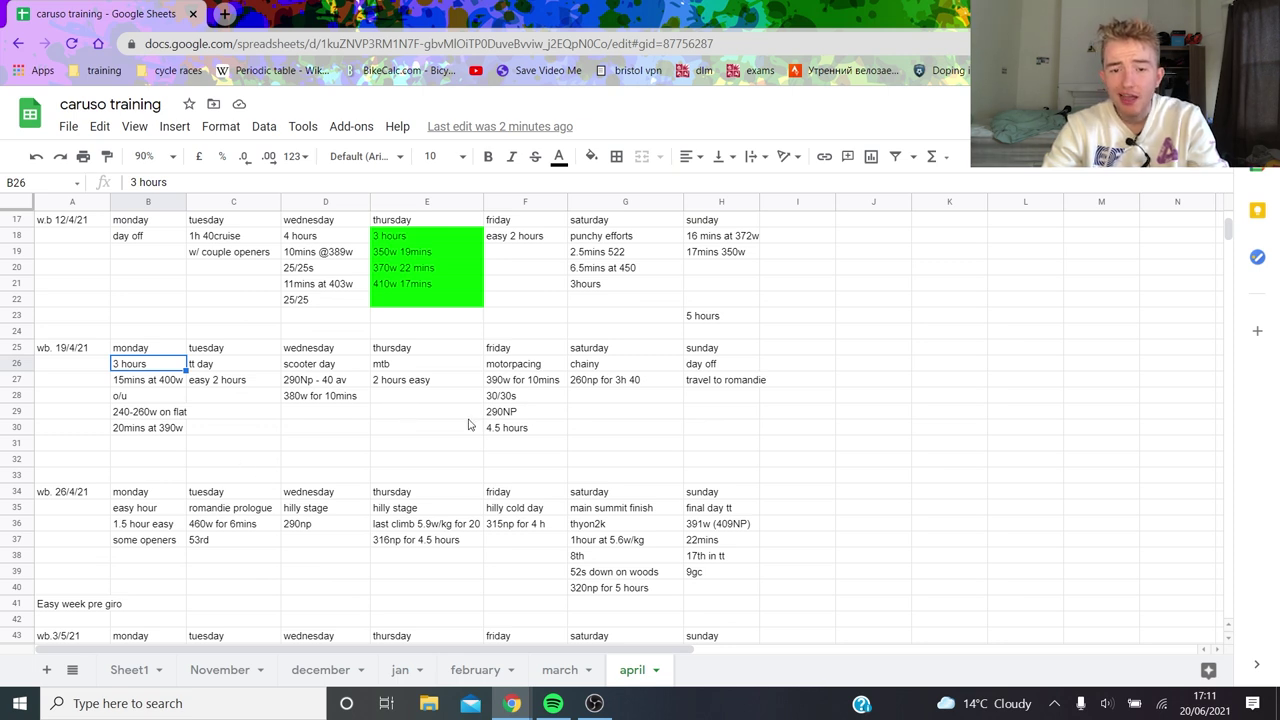
key(Right)
key(Right)
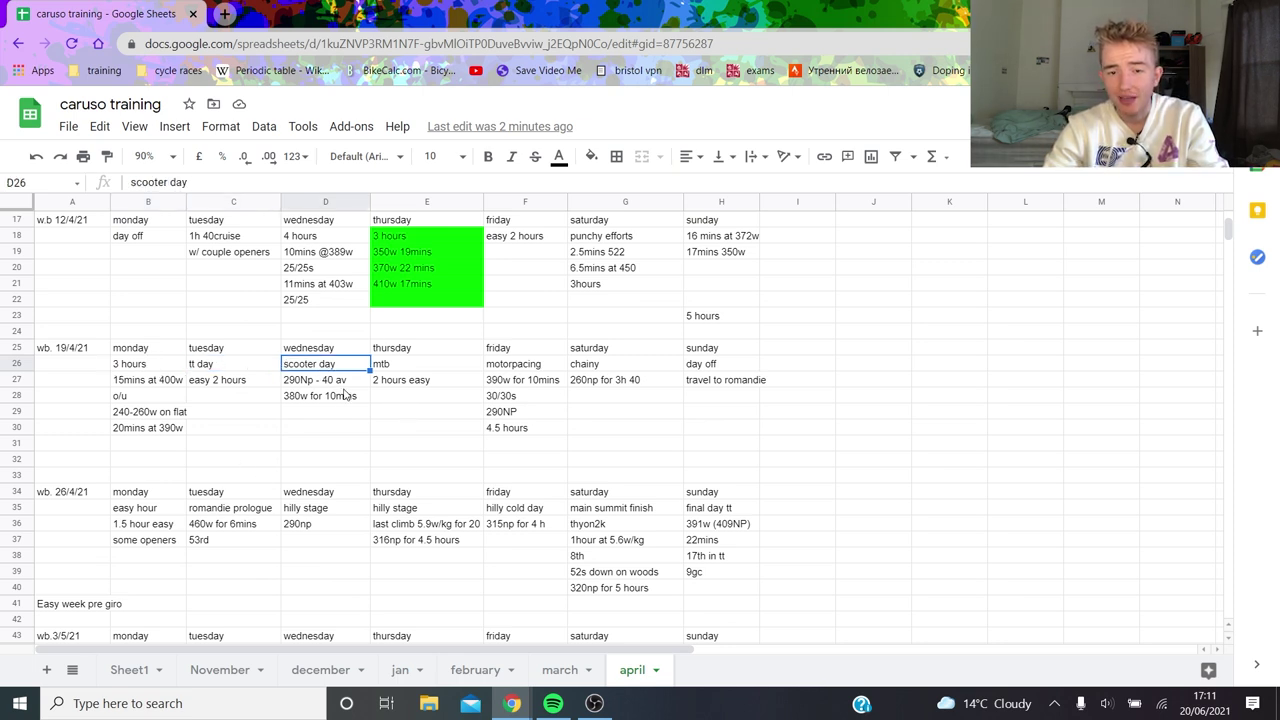
key(Down)
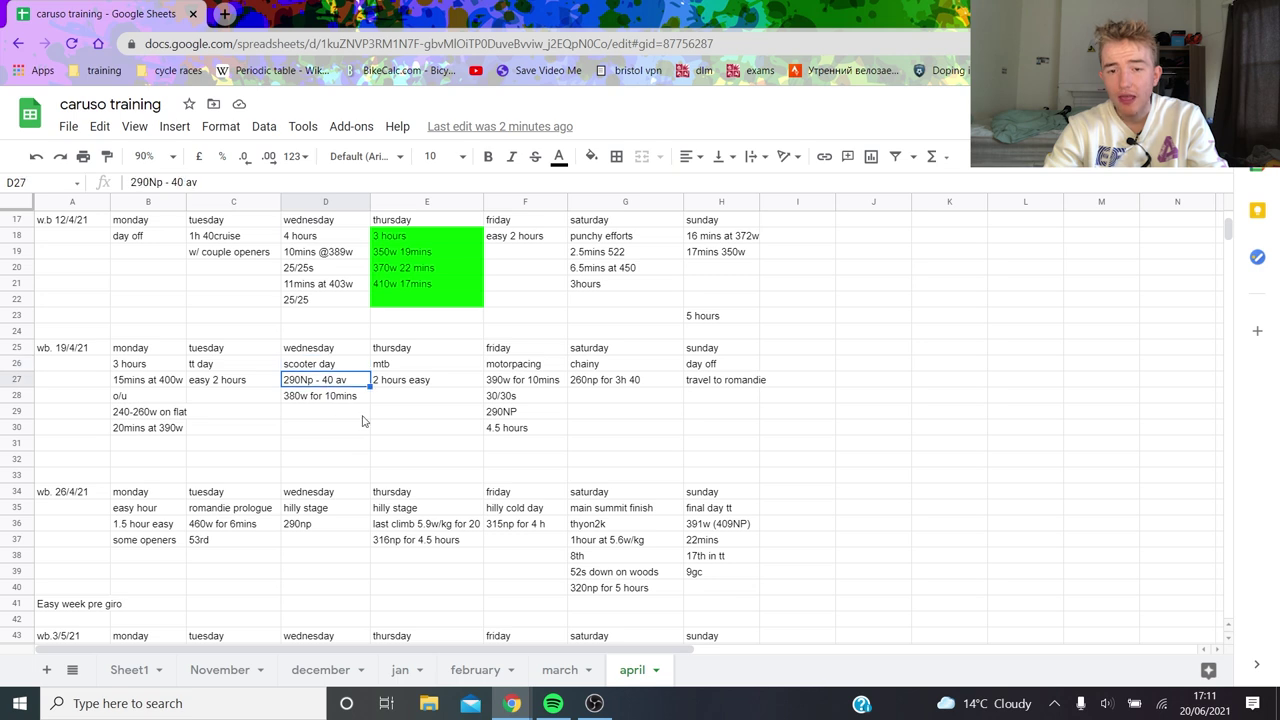
key(Down)
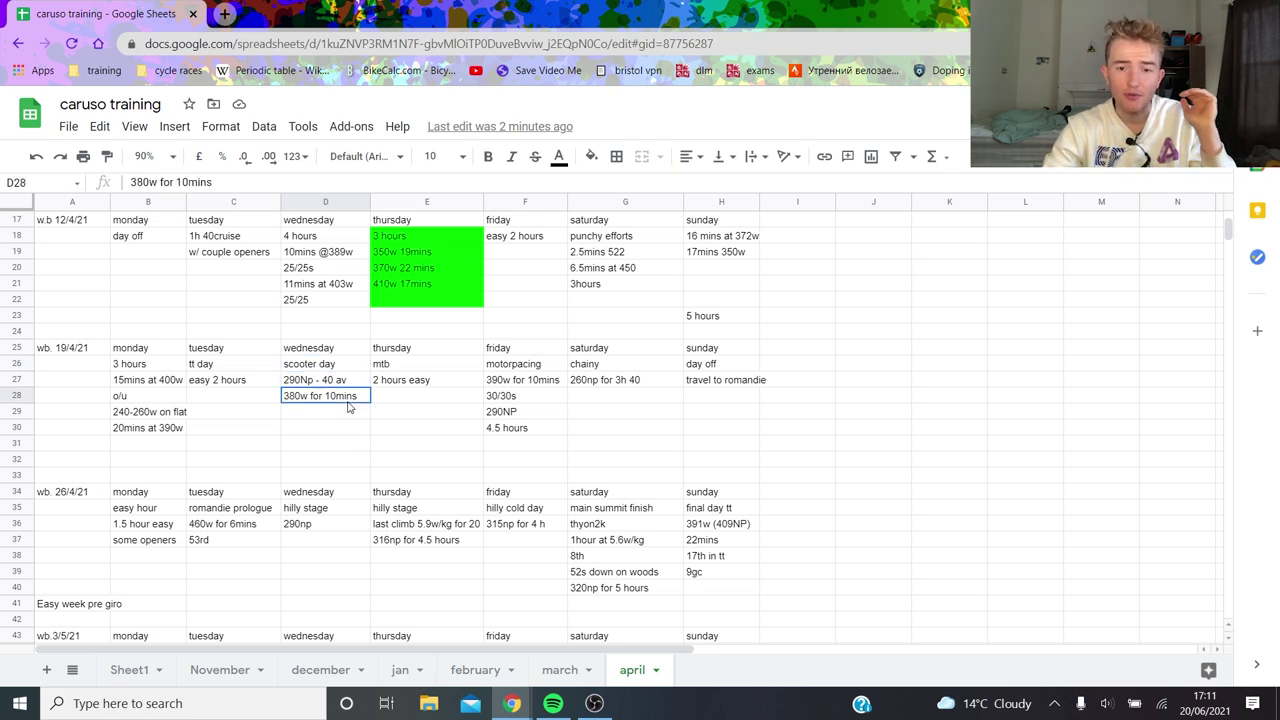
click(514, 376)
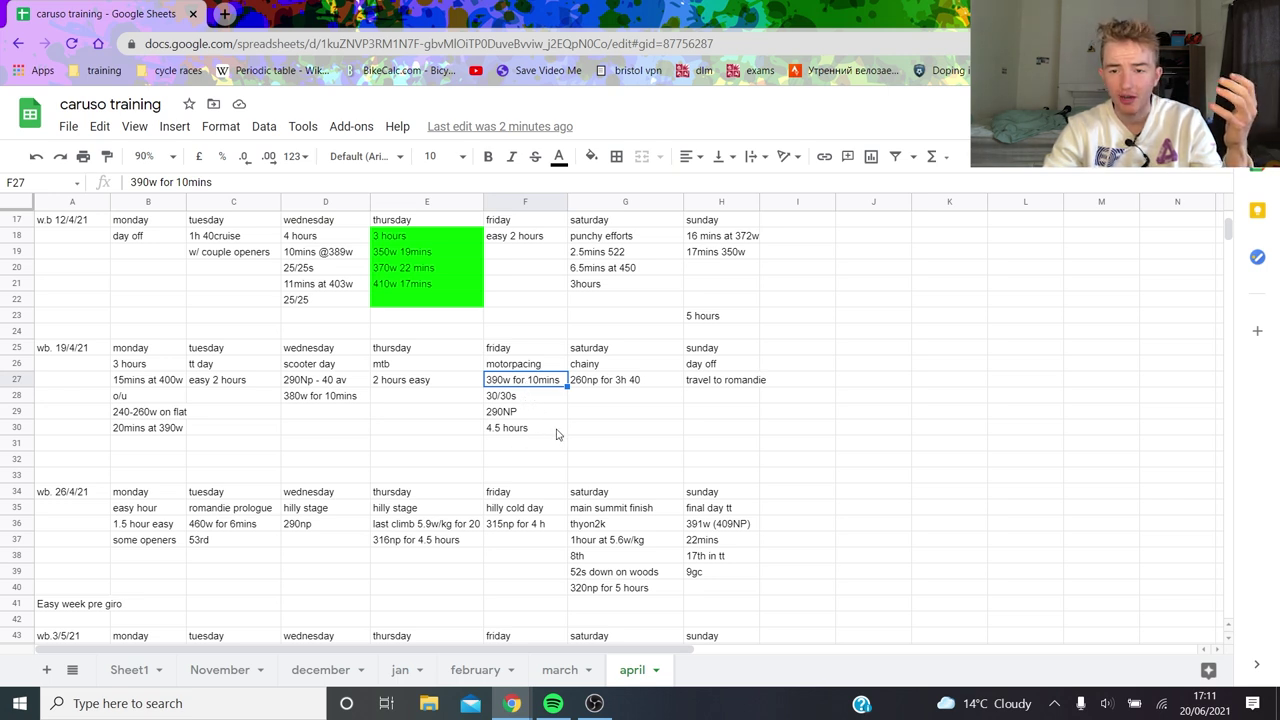
click(640, 383)
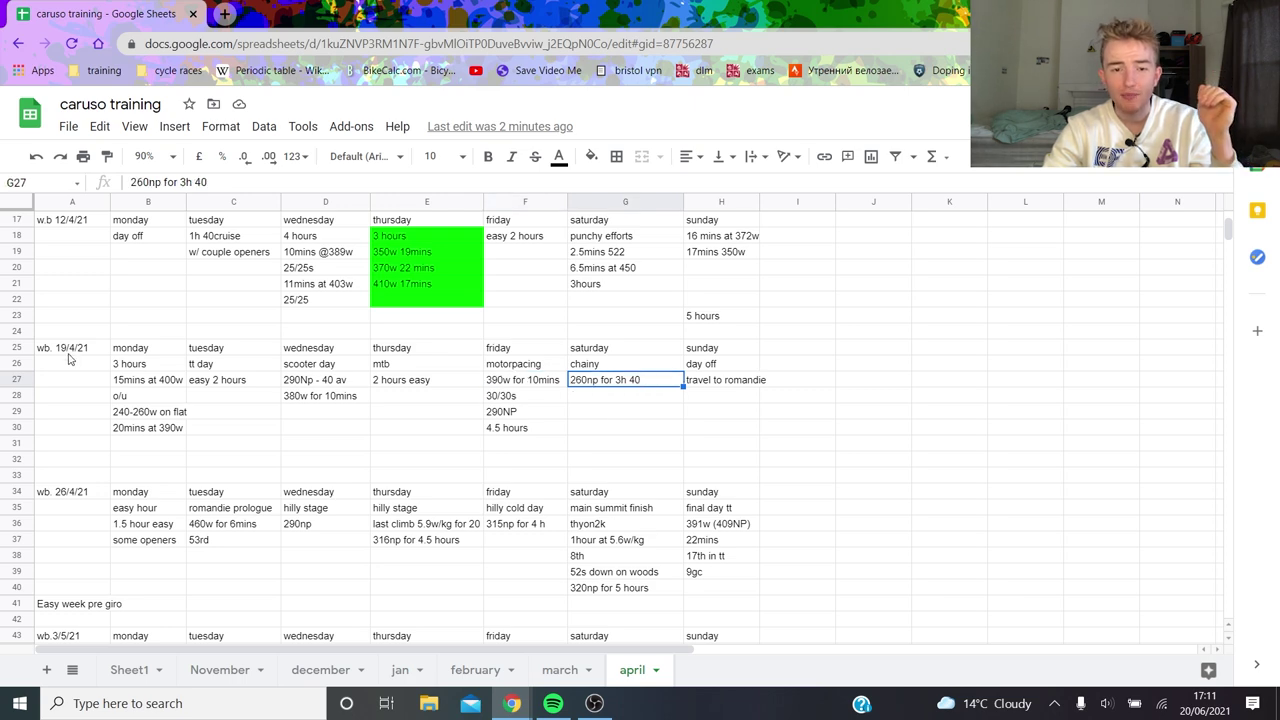
click(153, 381)
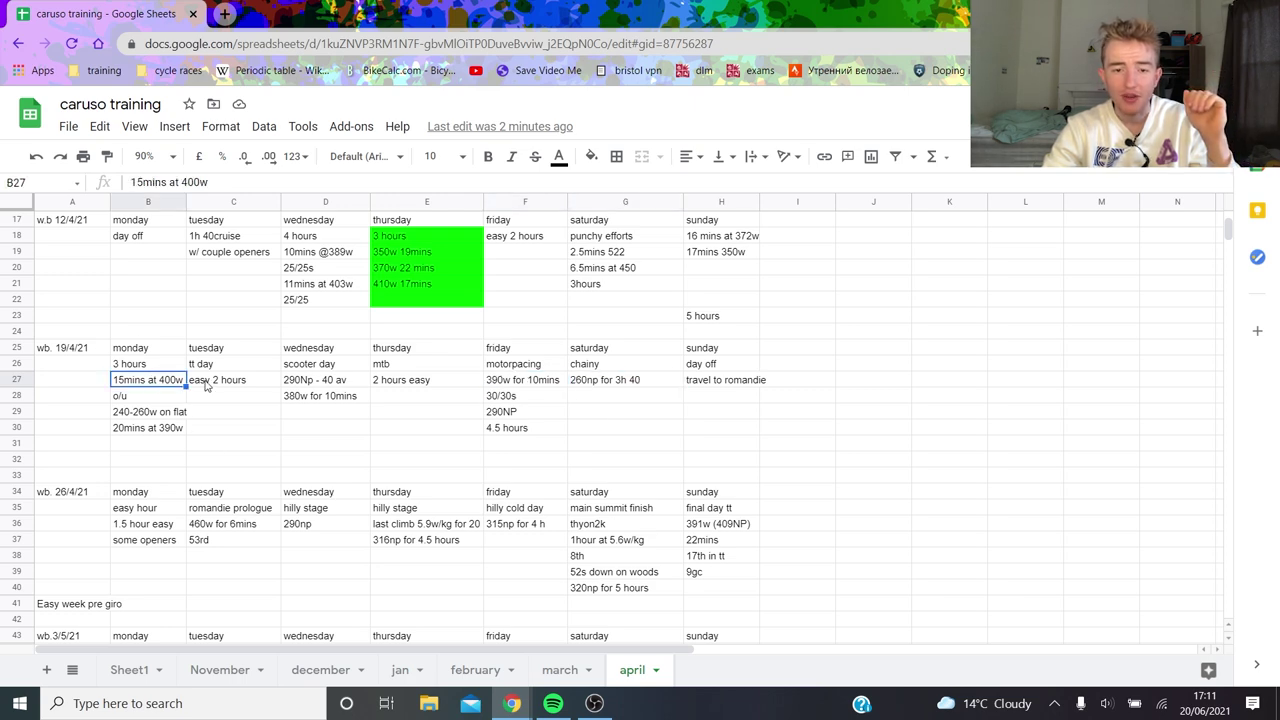
scroll(270, 428, up, 3)
scroll(270, 428, down, 4)
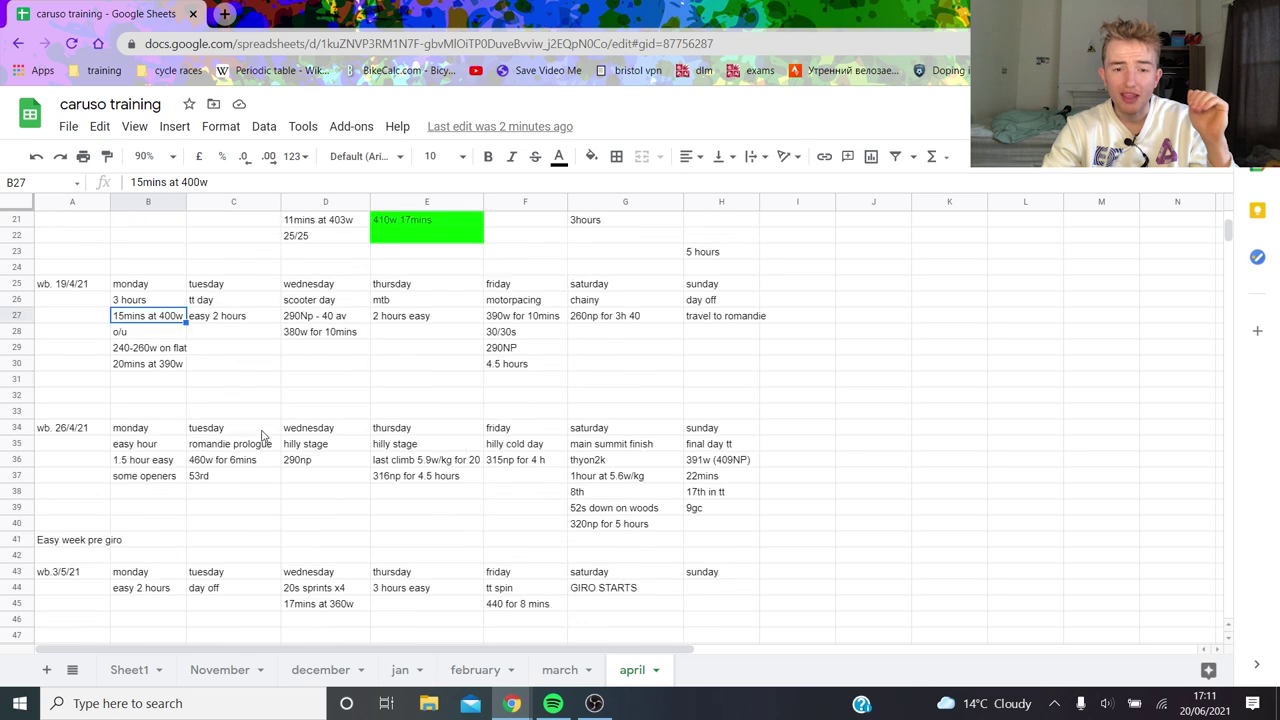
scroll(265, 440, up, 3)
drag(150, 267, 757, 511)
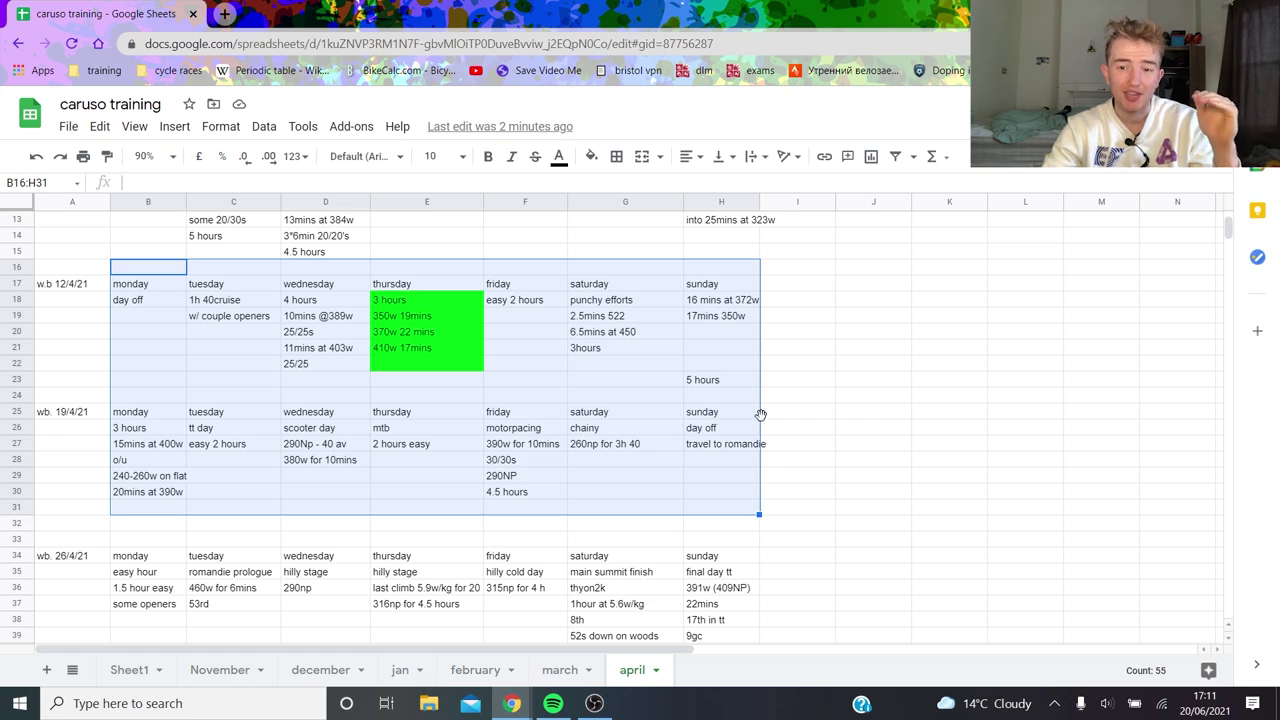
click(791, 430)
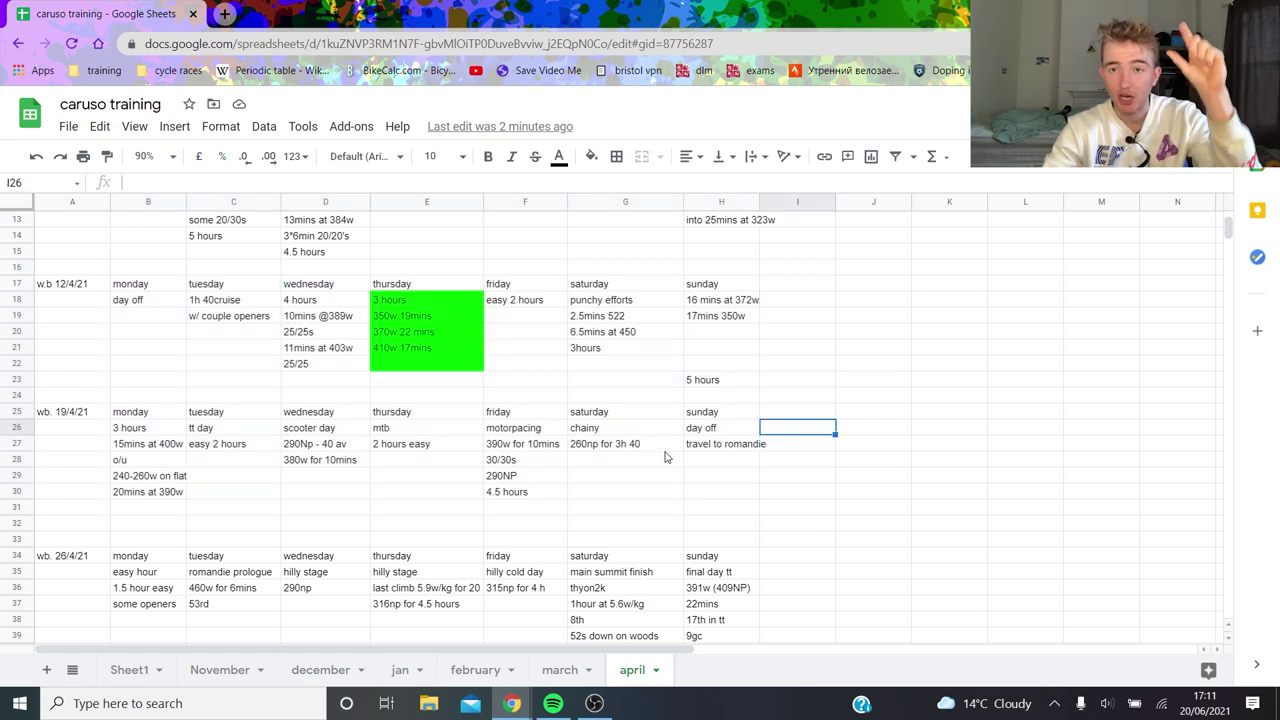
scroll(516, 456, down, 3)
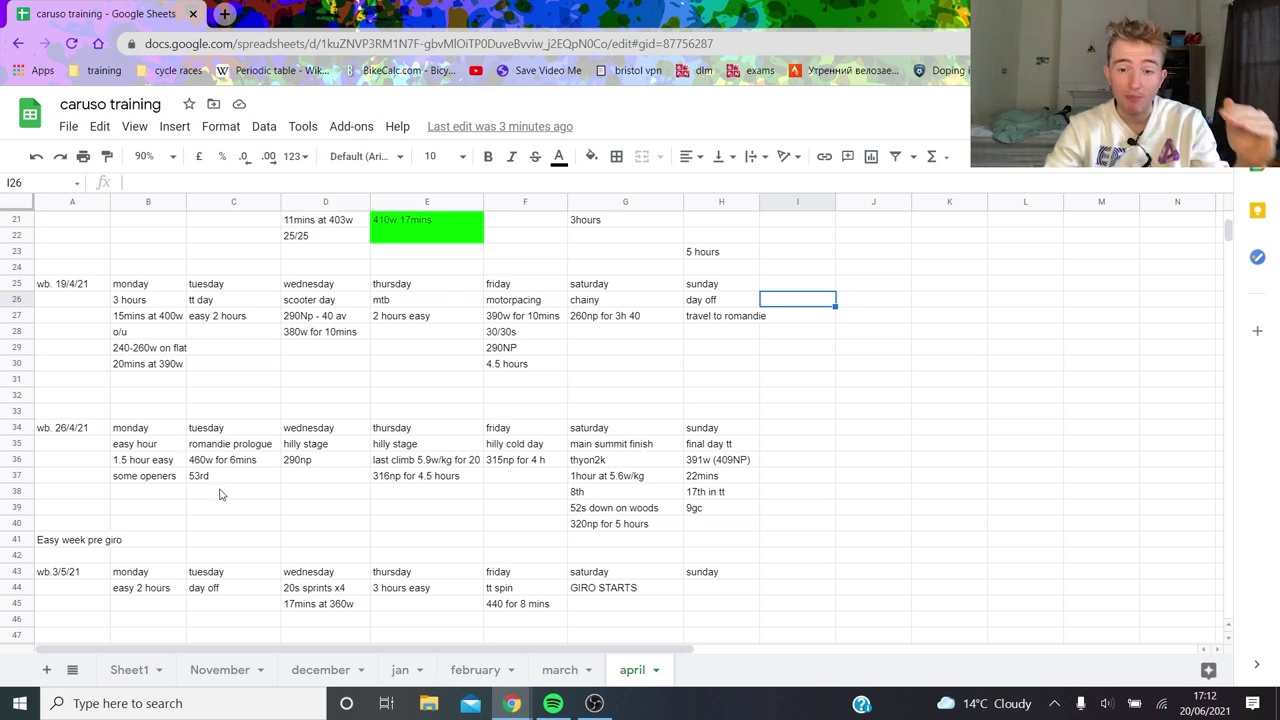
scroll(425, 473, down, 3)
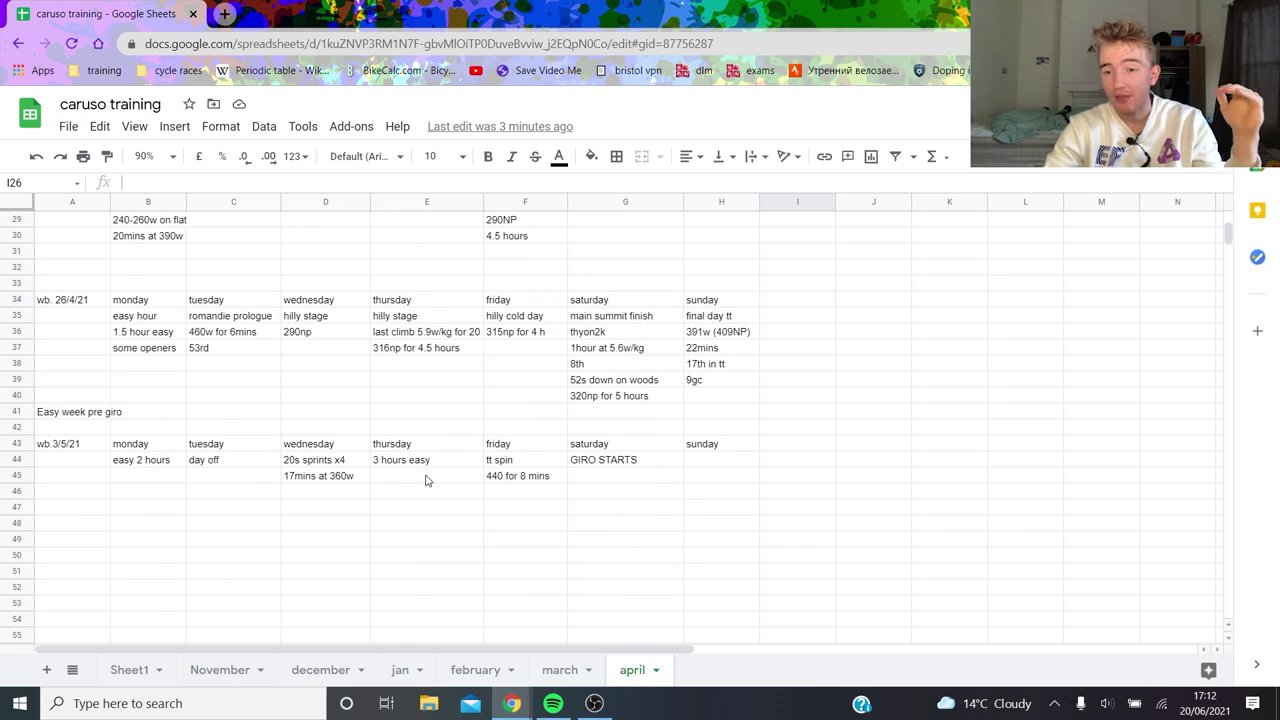
scroll(425, 473, up, 3)
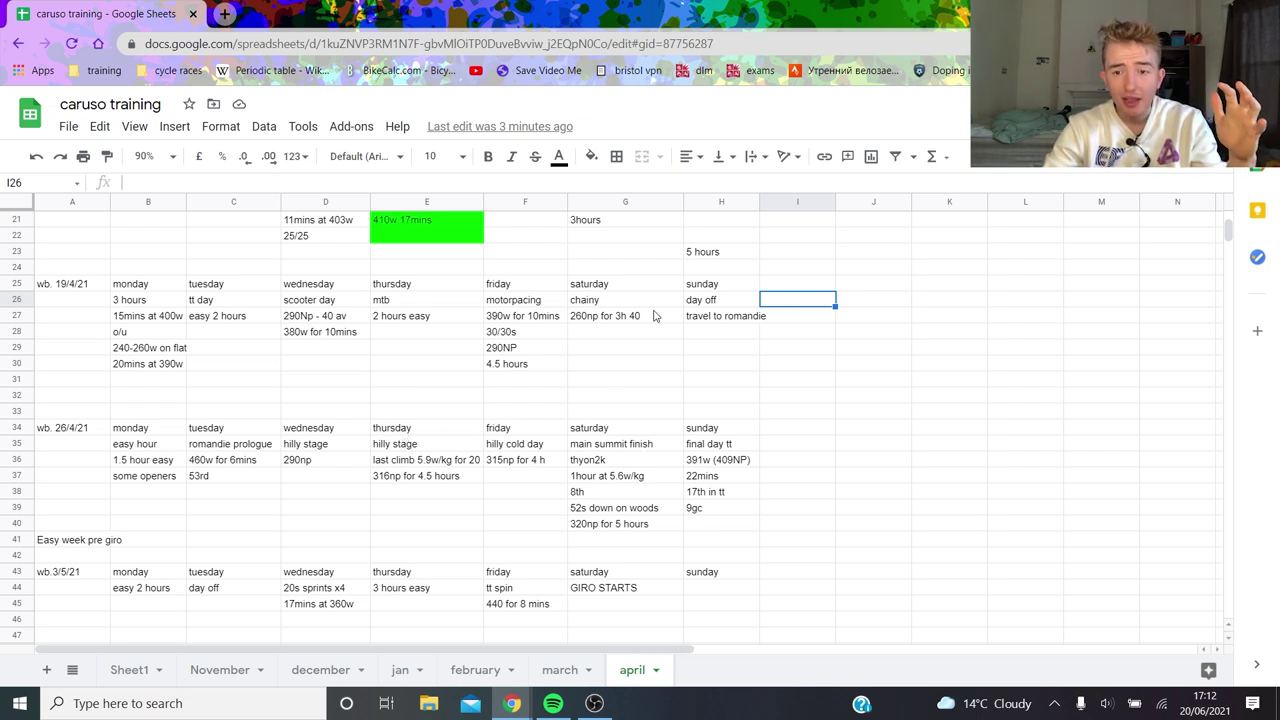
click(717, 299)
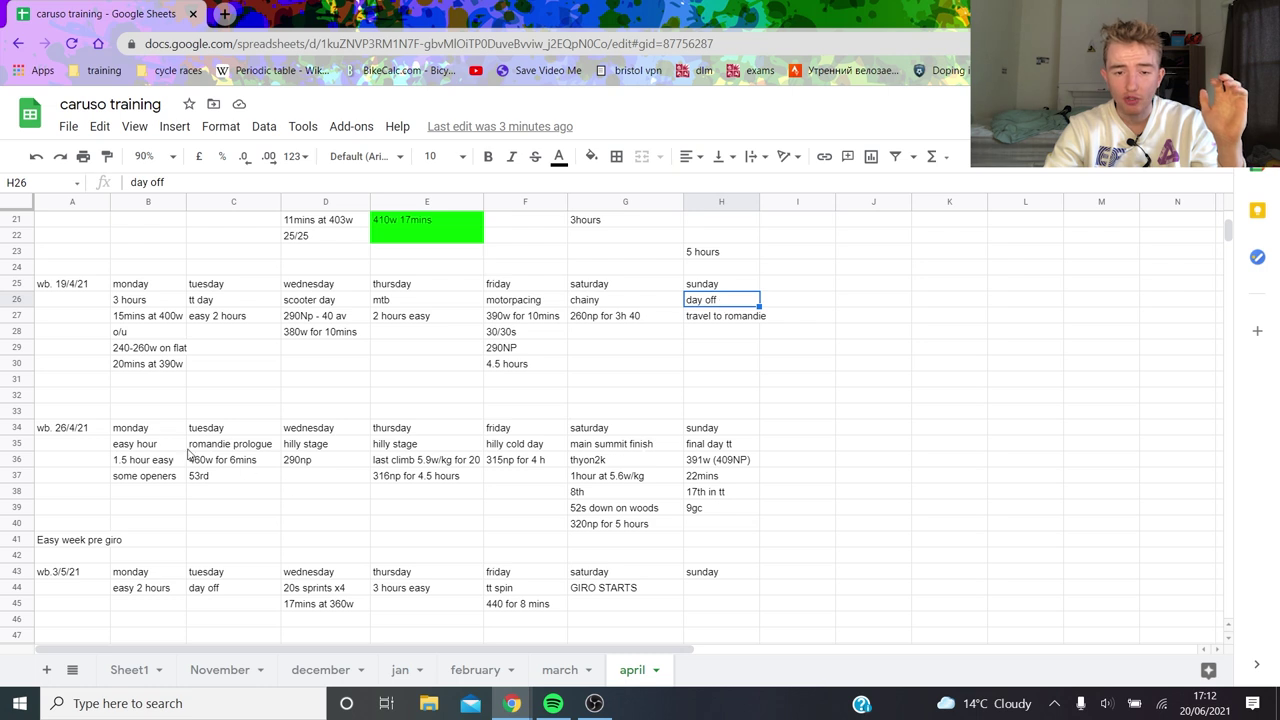
drag(139, 451, 141, 472)
click(247, 464)
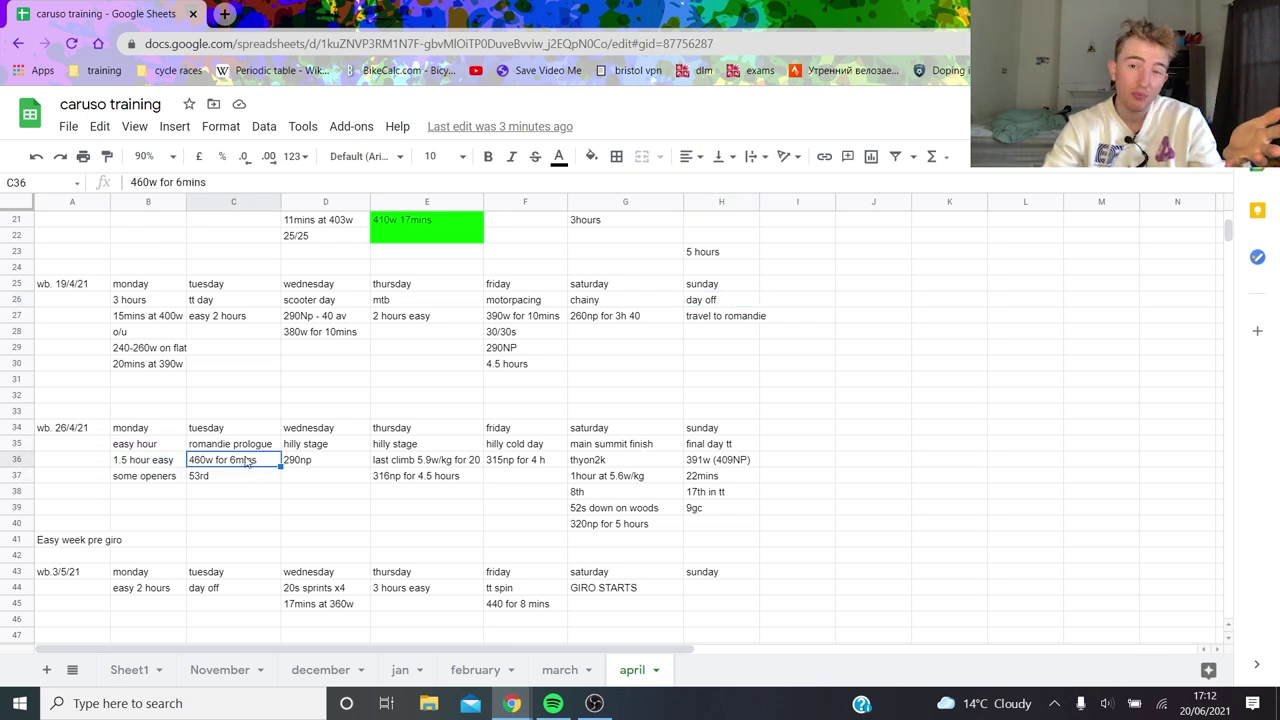
click(352, 462)
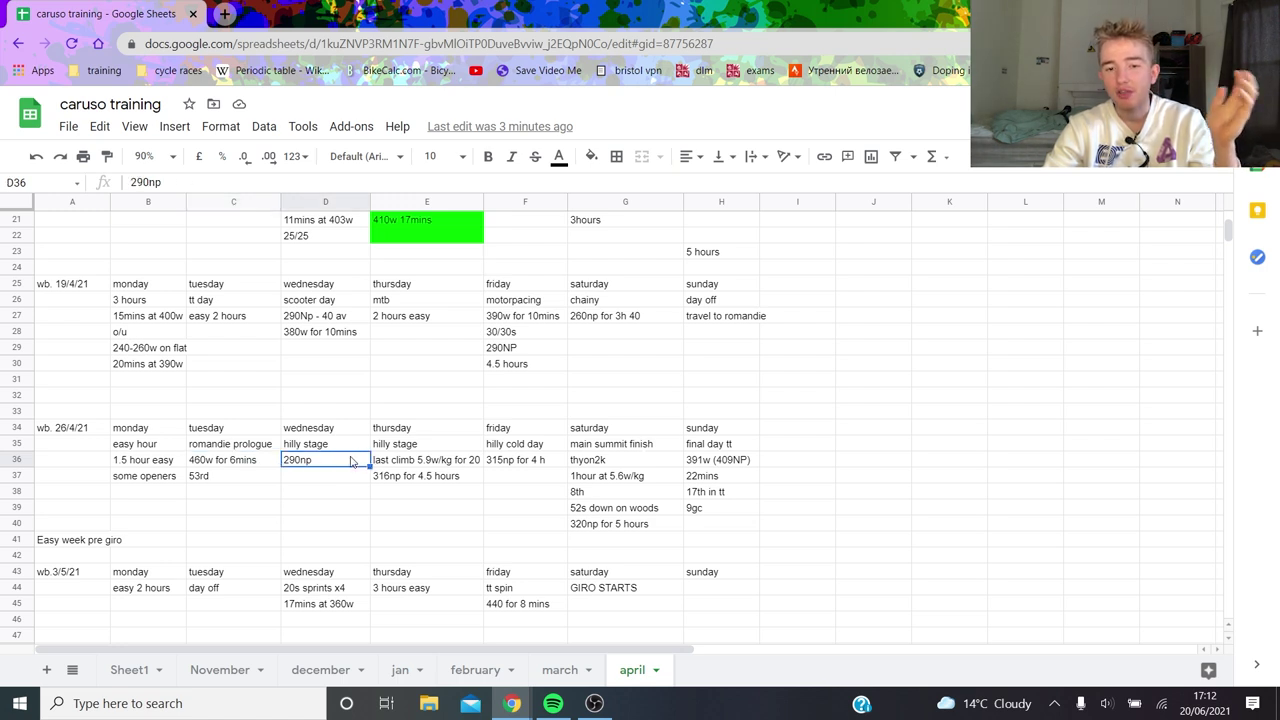
drag(468, 444, 468, 475)
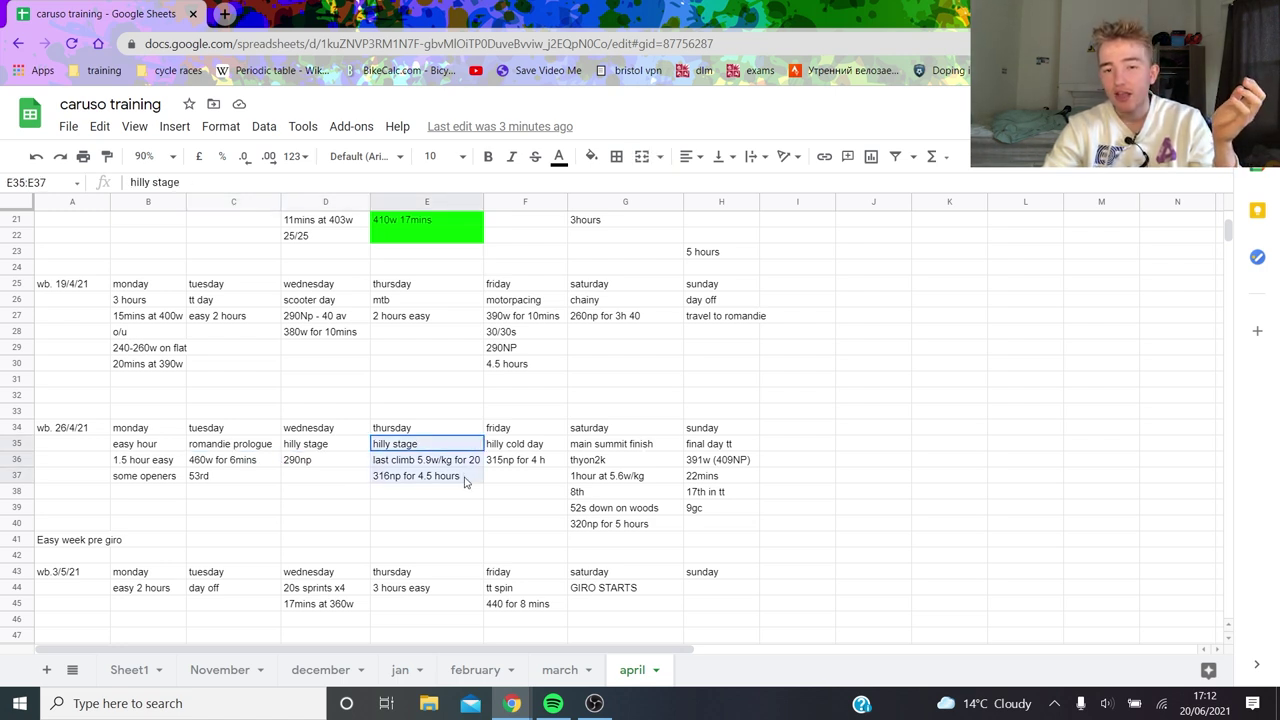
click(465, 480)
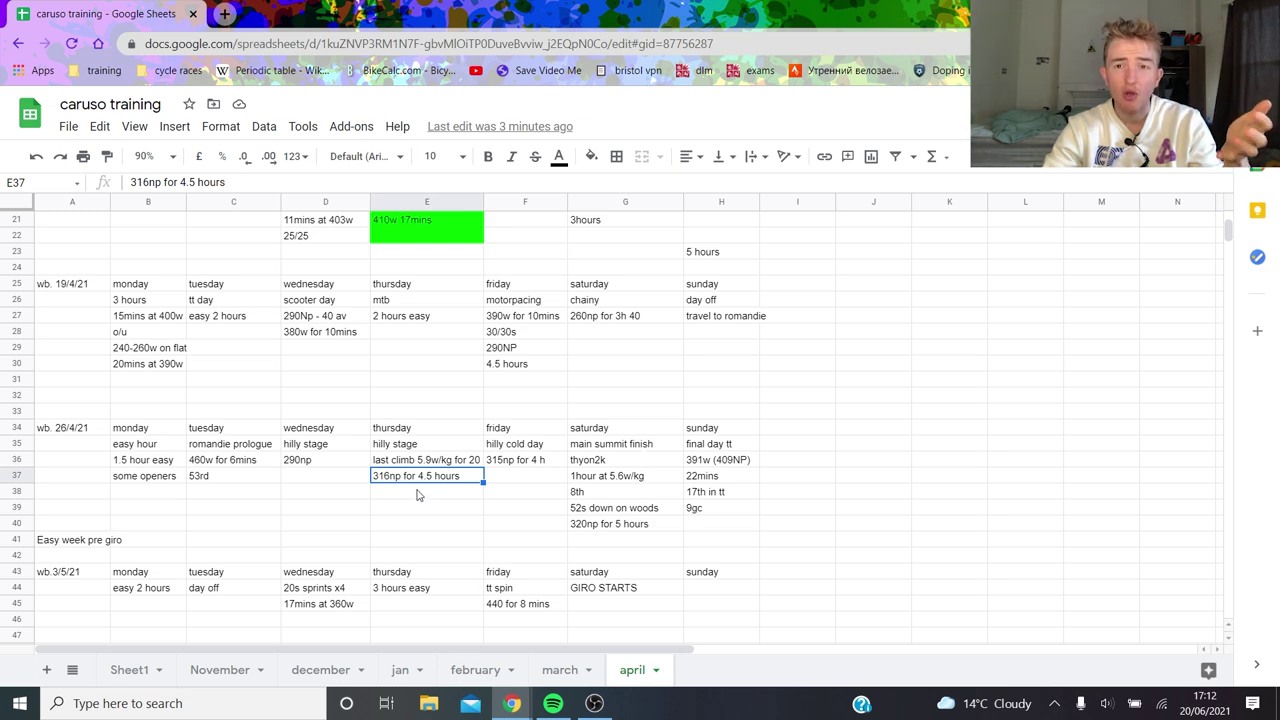
click(534, 449)
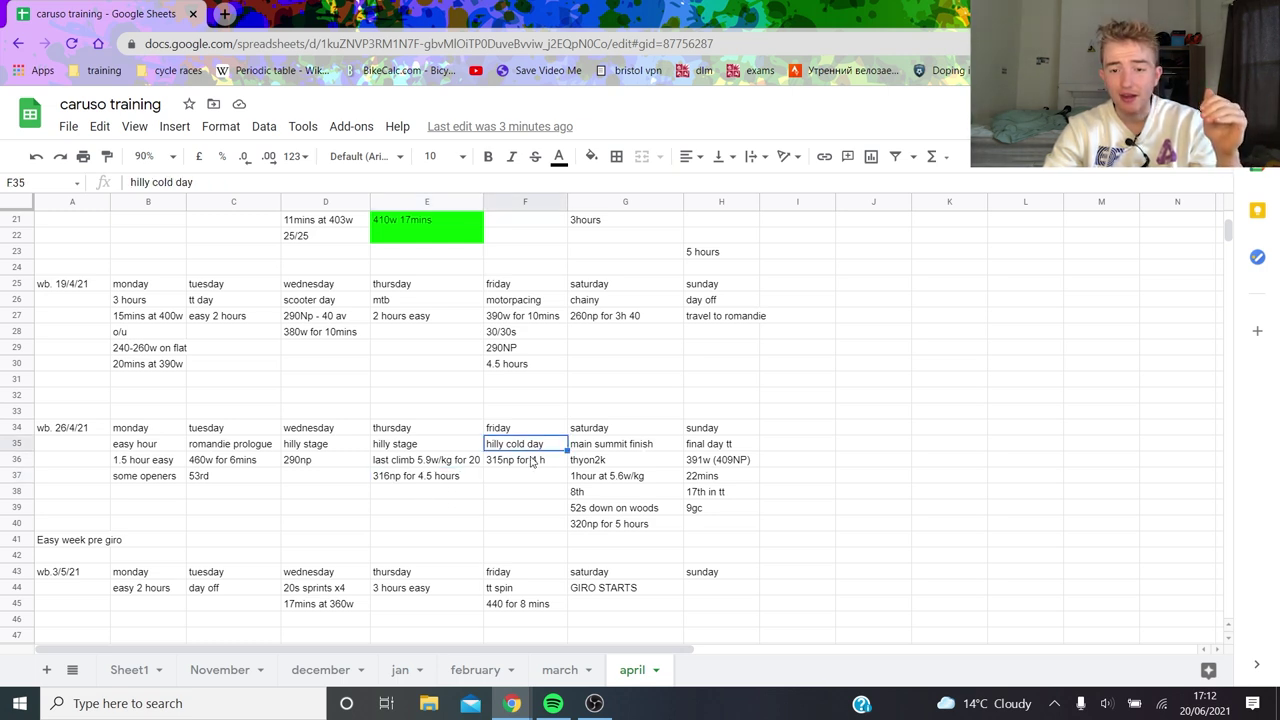
click(533, 460)
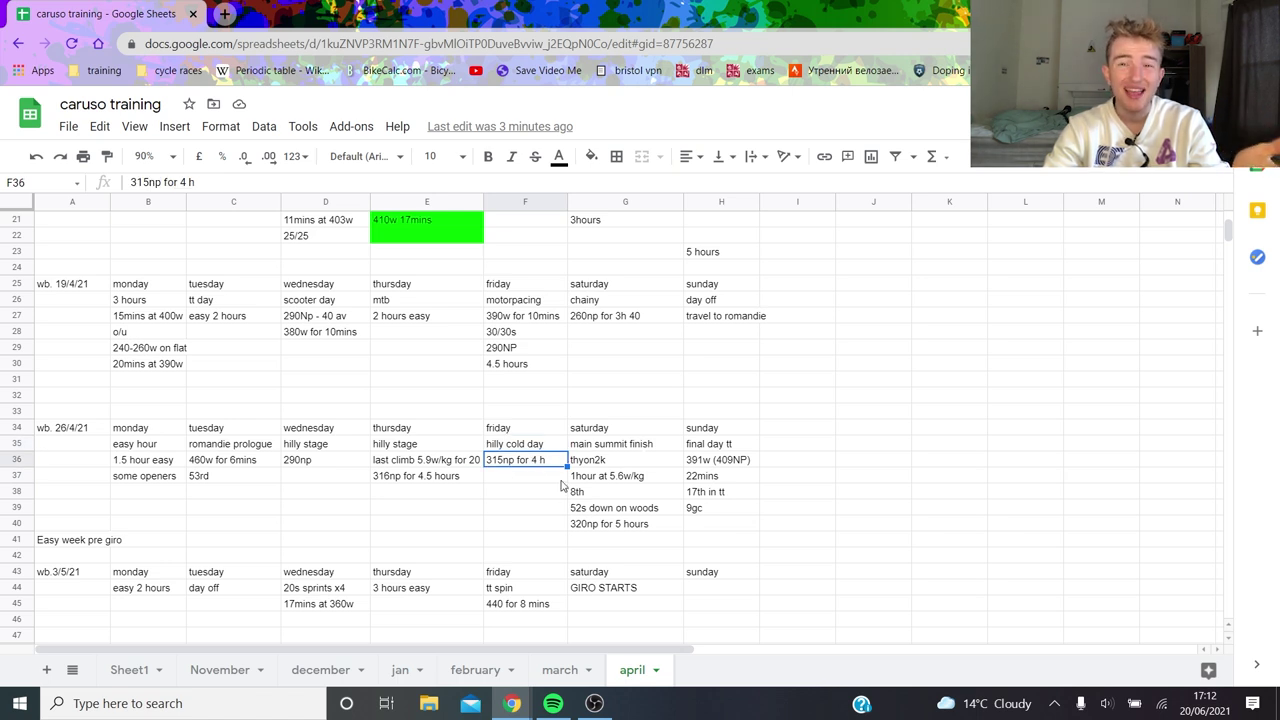
drag(663, 447, 650, 502)
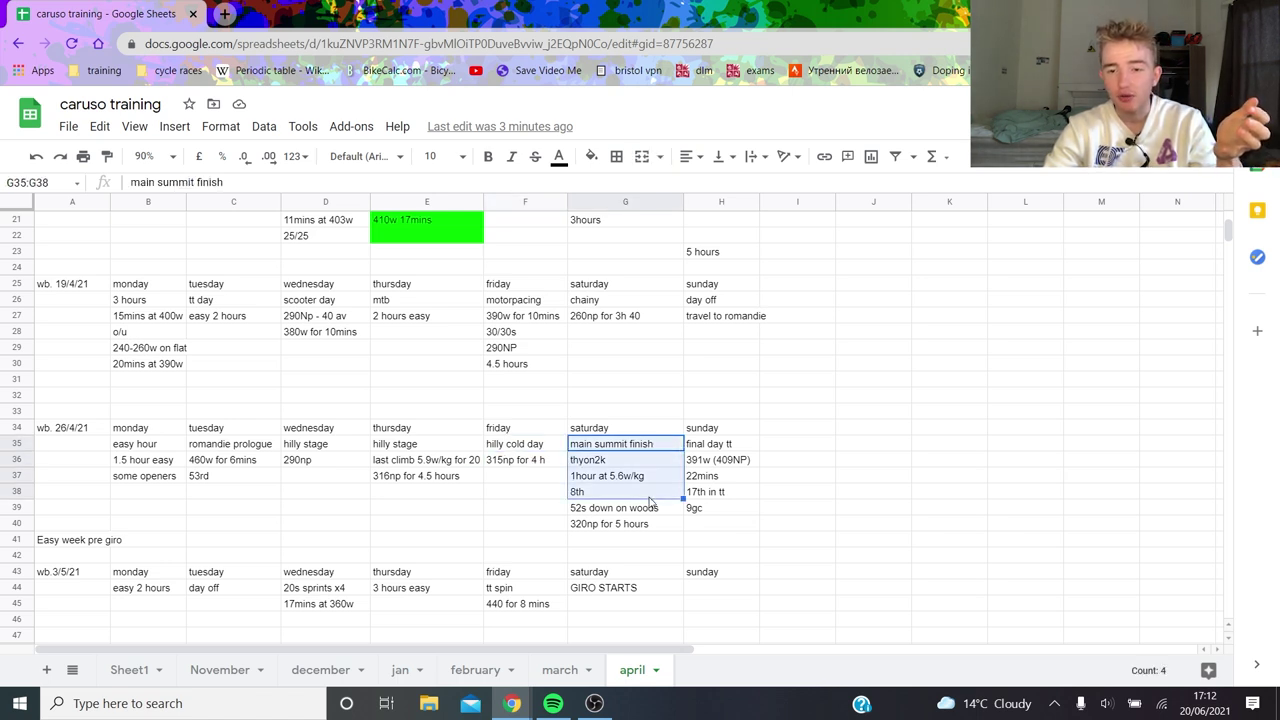
click(650, 492)
click(657, 476)
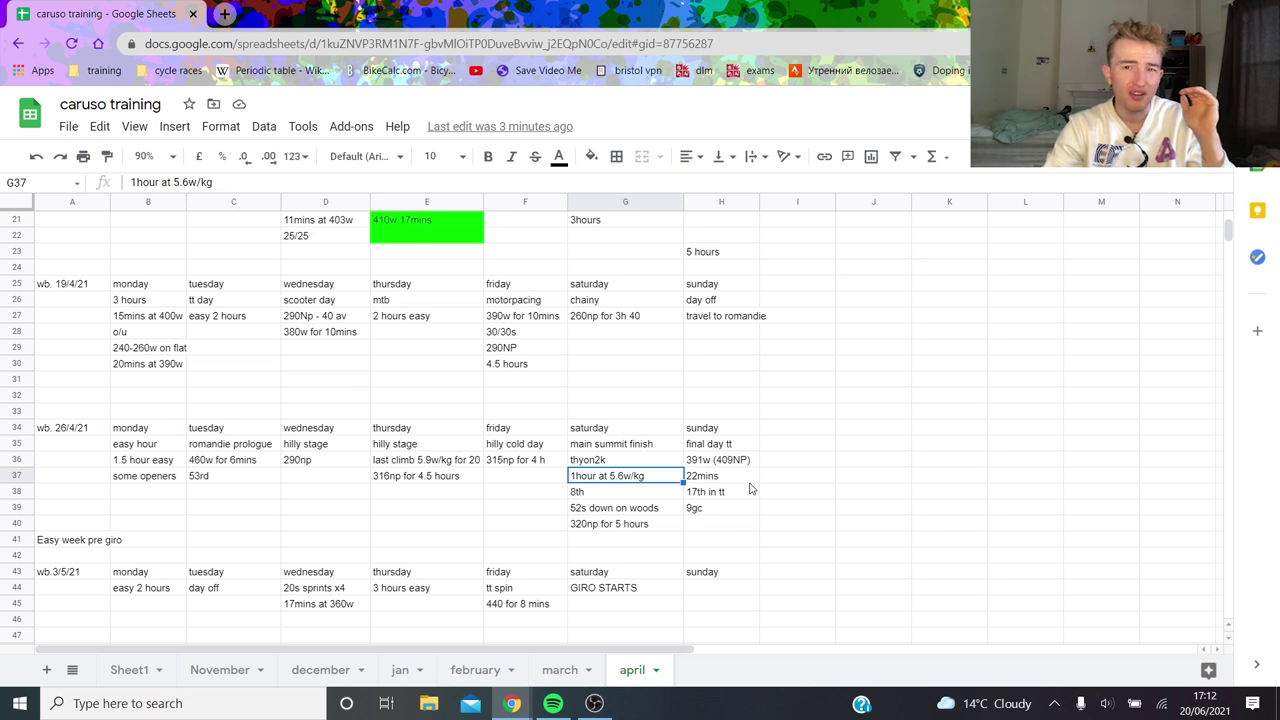
click(646, 528)
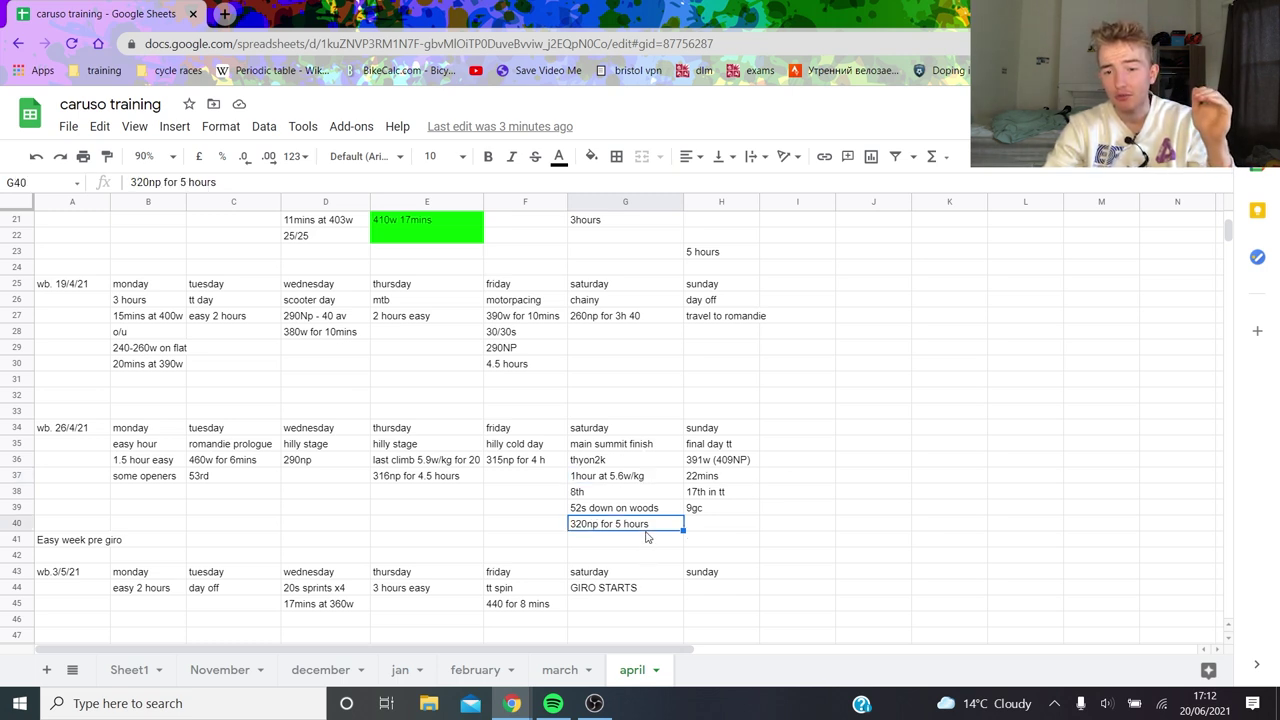
click(731, 447)
click(732, 464)
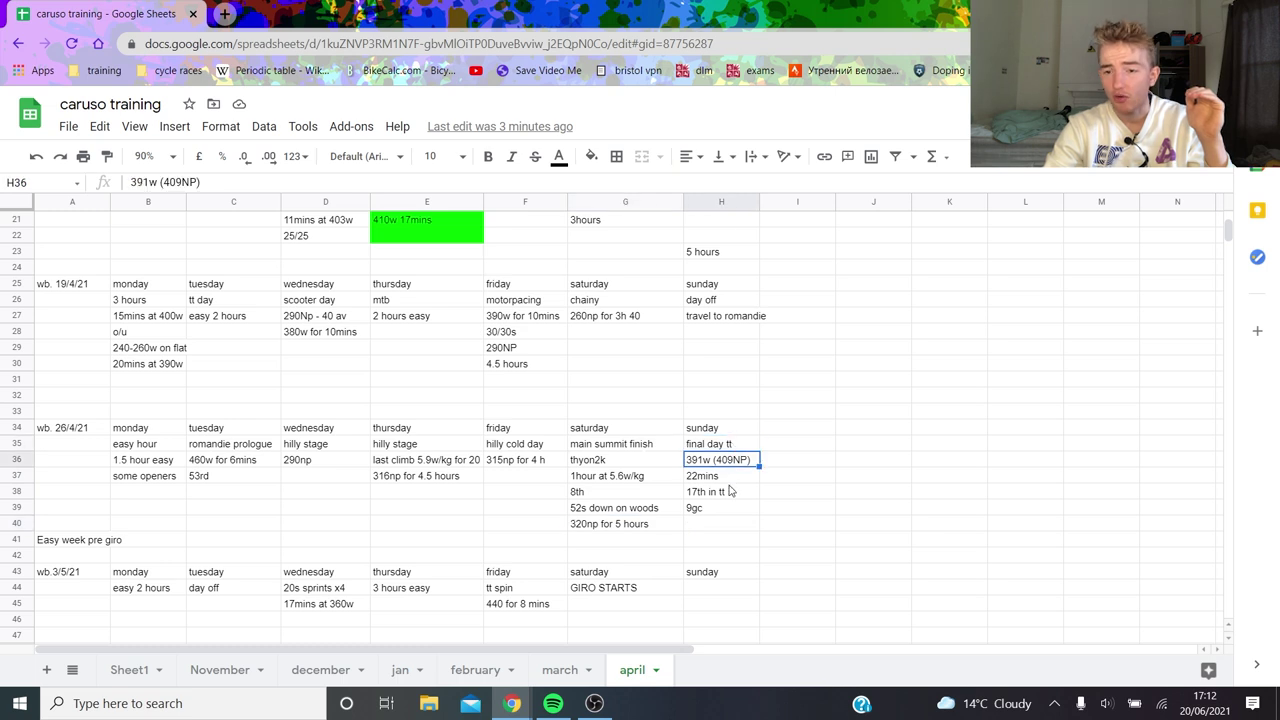
scroll(729, 490, down, 2)
click(725, 366)
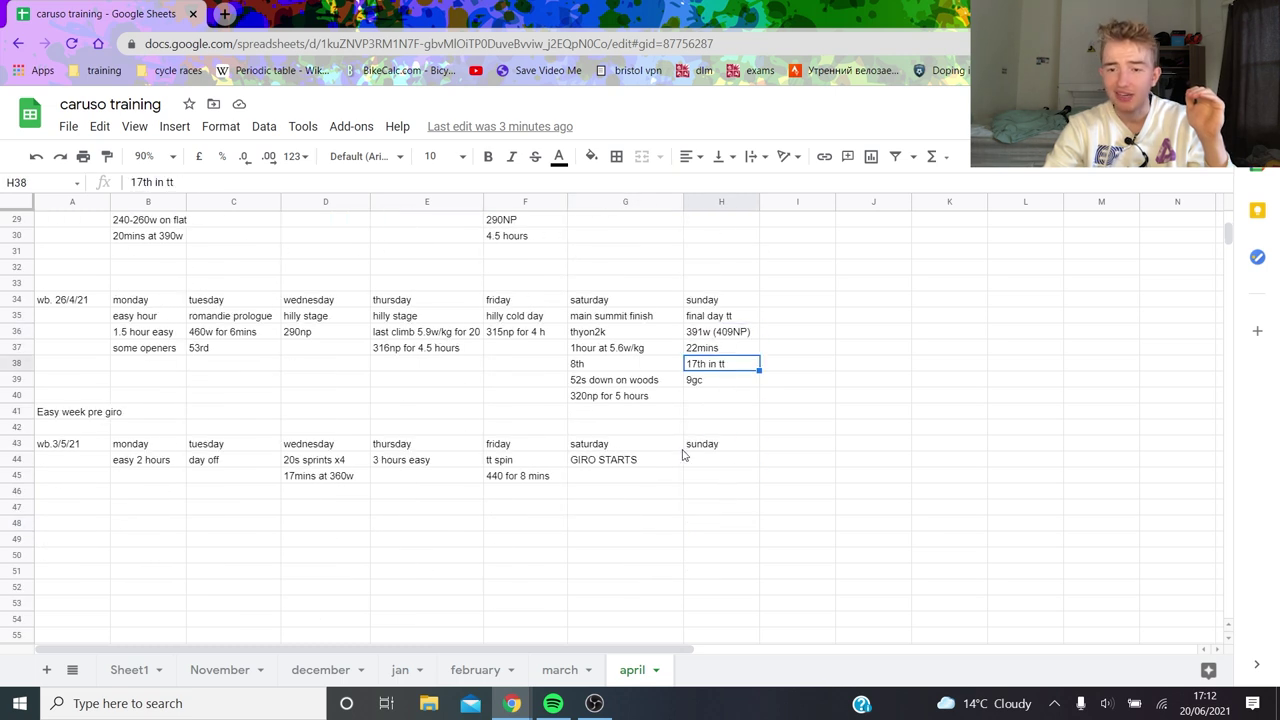
click(721, 385)
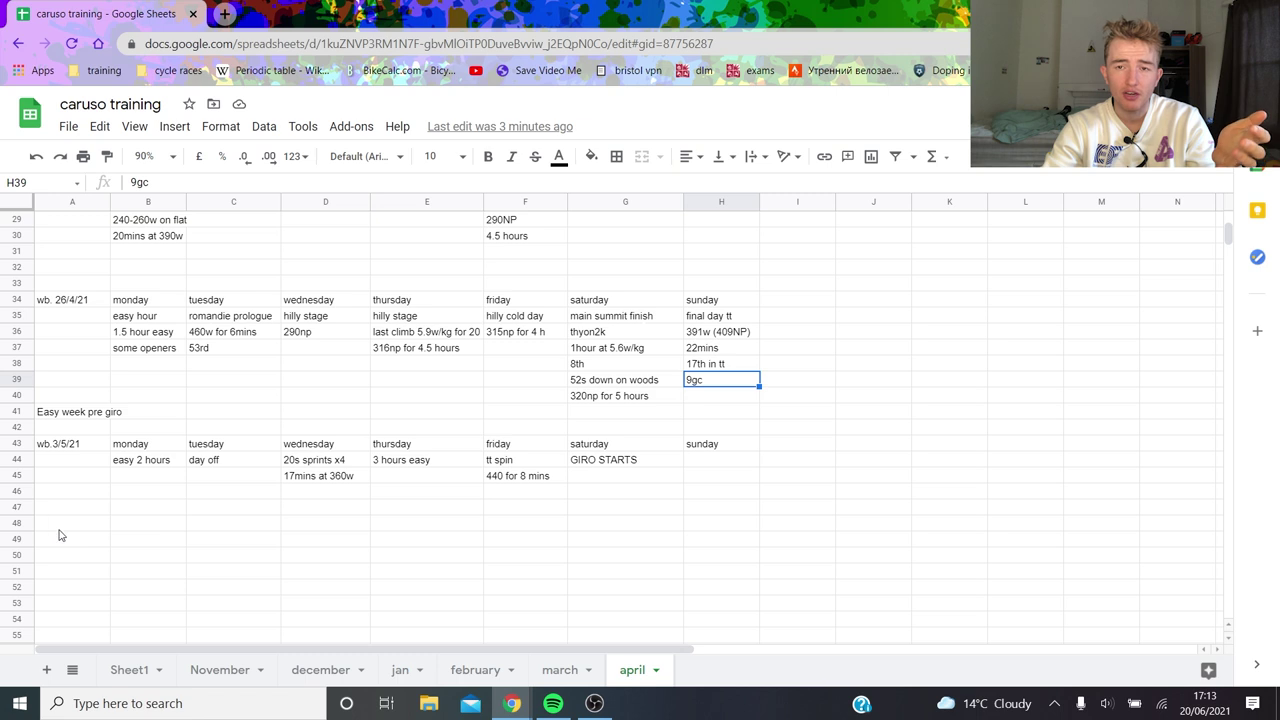
click(177, 476)
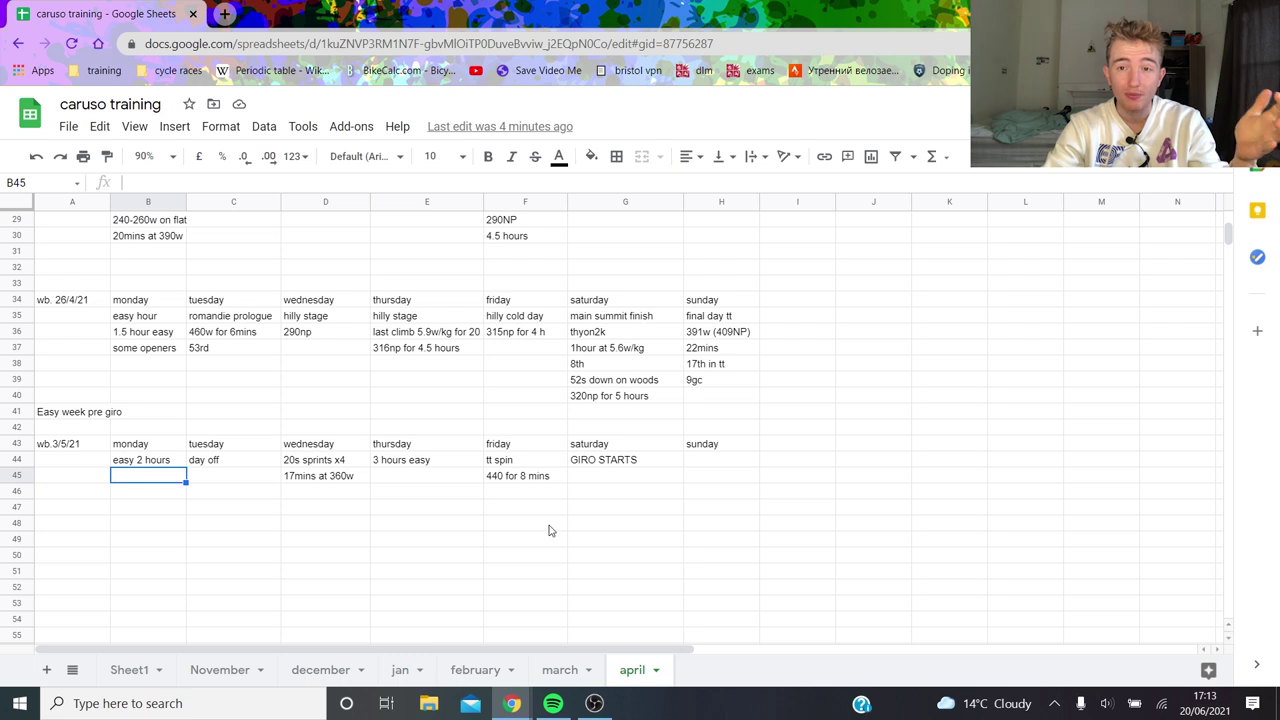
click(351, 460)
click(338, 480)
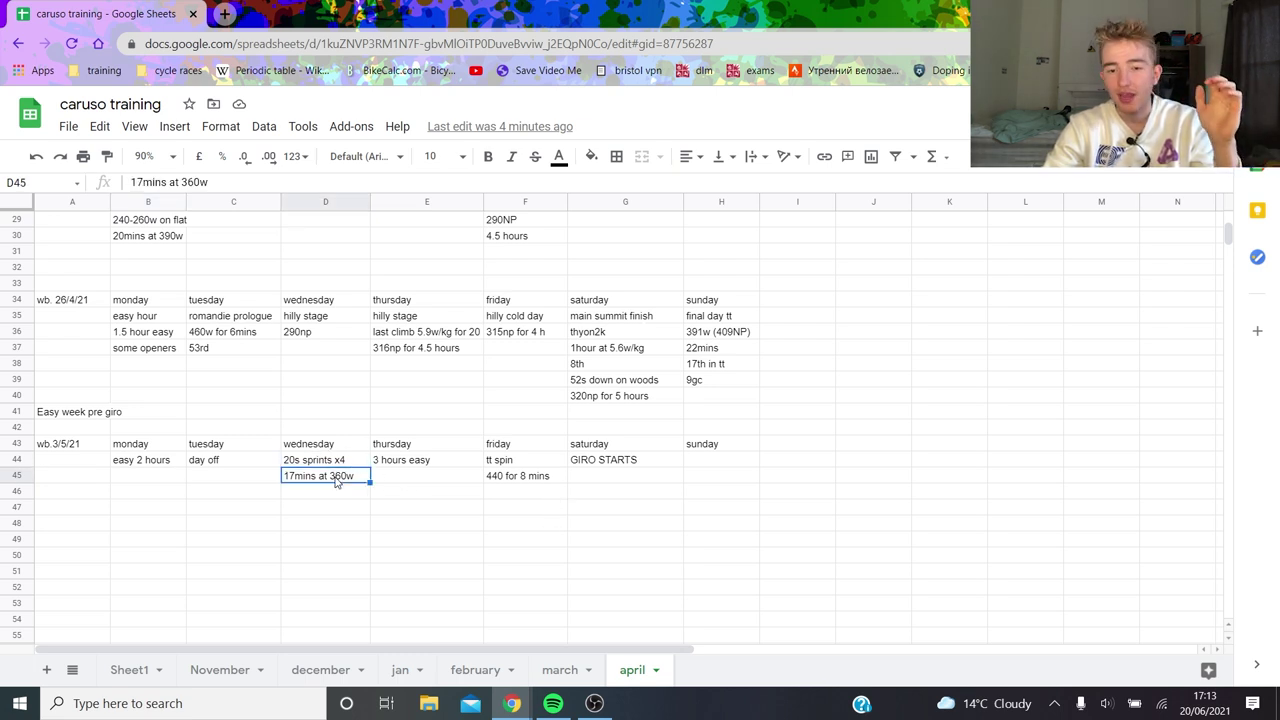
click(497, 481)
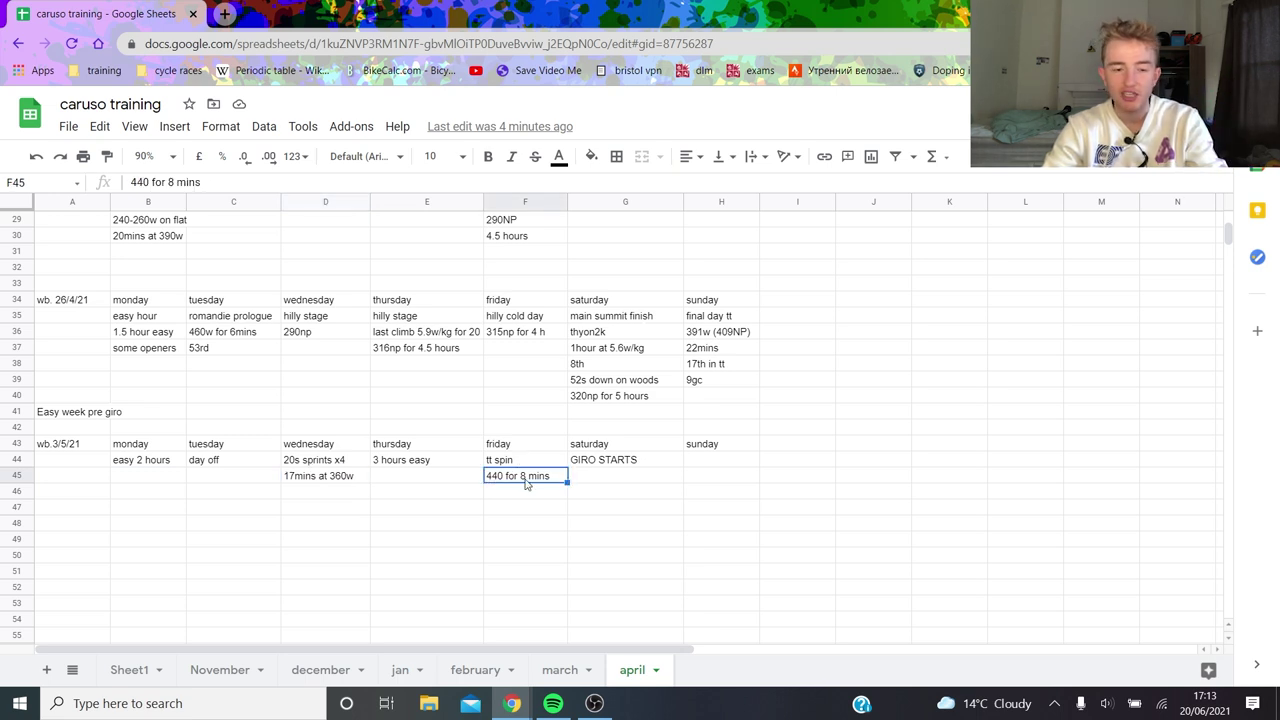
click(640, 481)
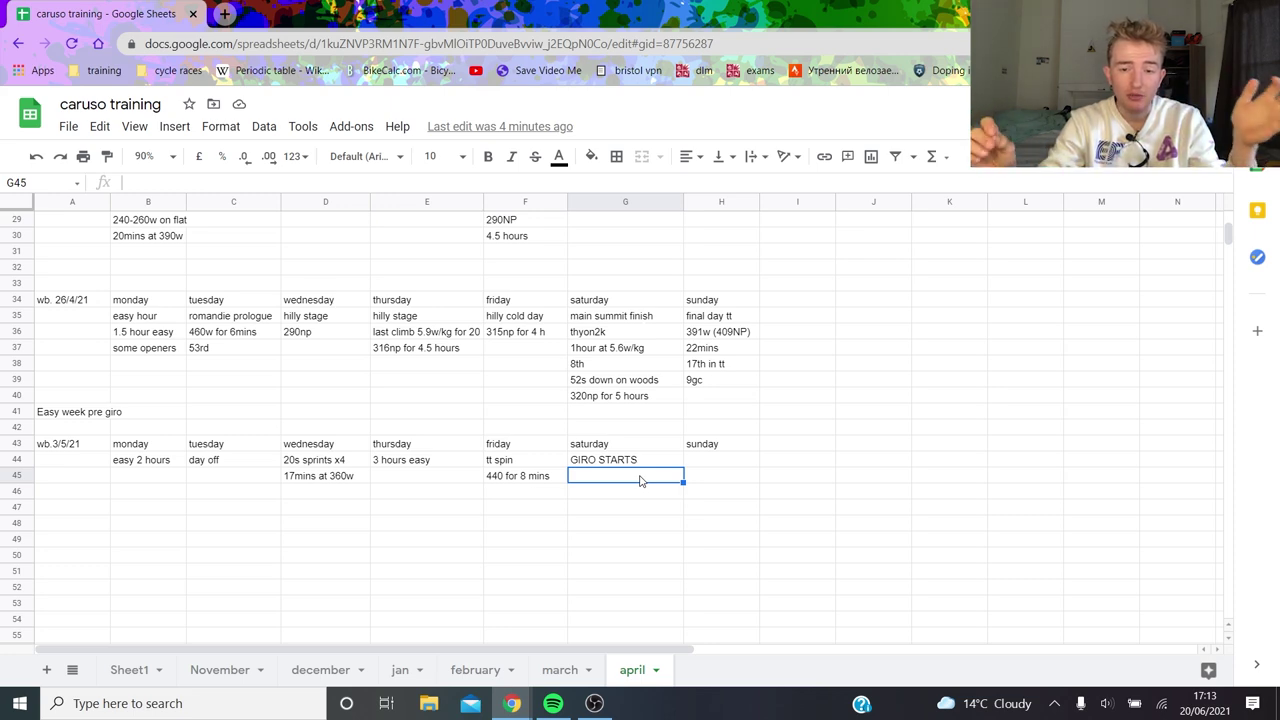
Step: Scroll the april sheet back to the top and return to the december sheet
scroll(419, 458, up, 10)
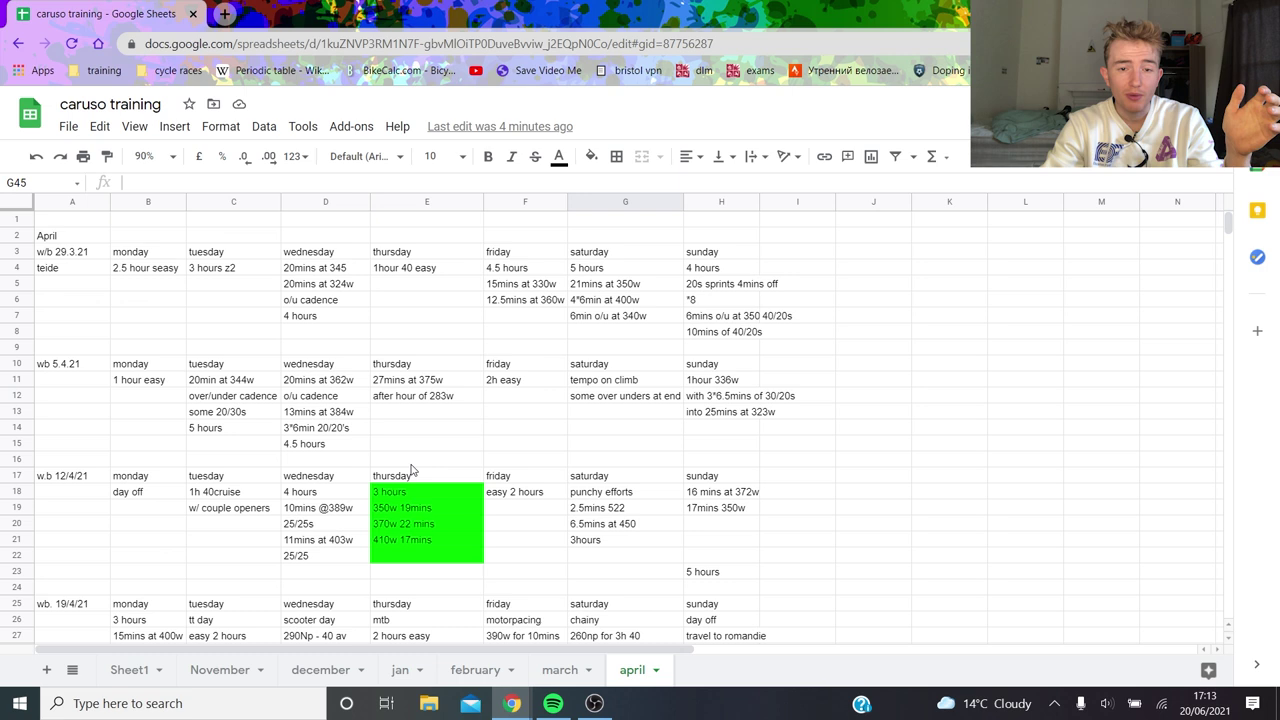
click(324, 668)
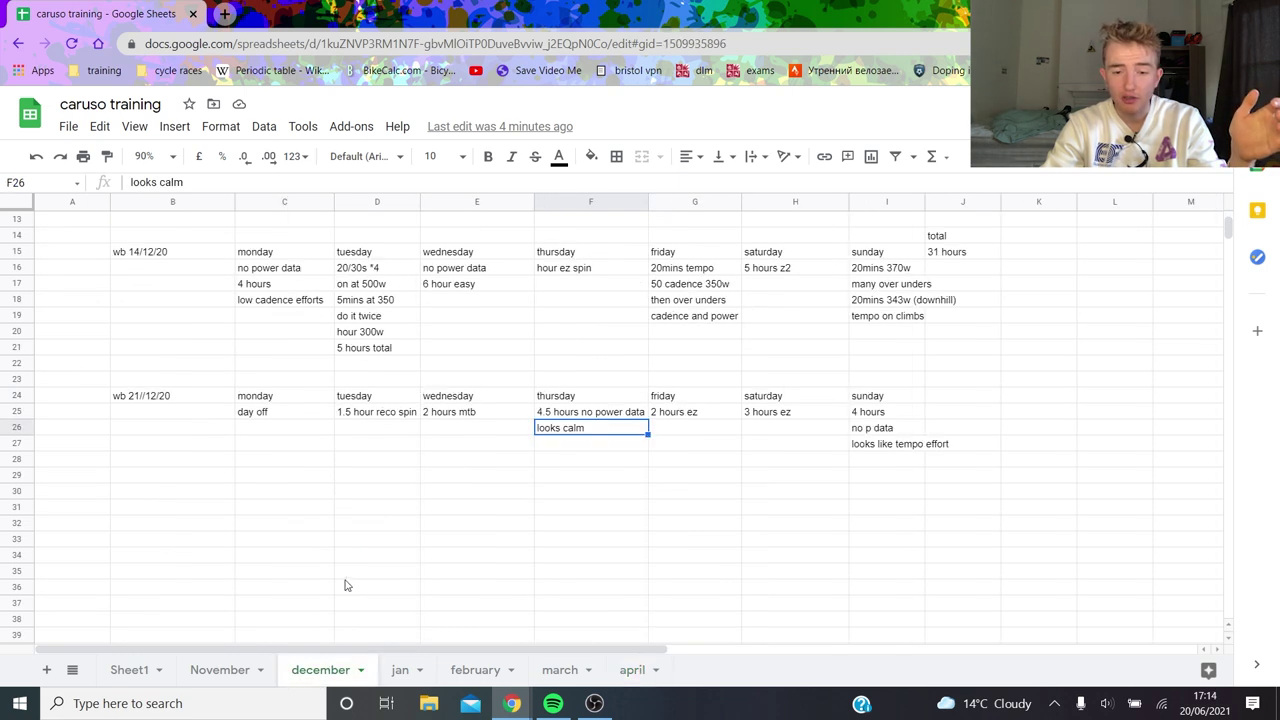